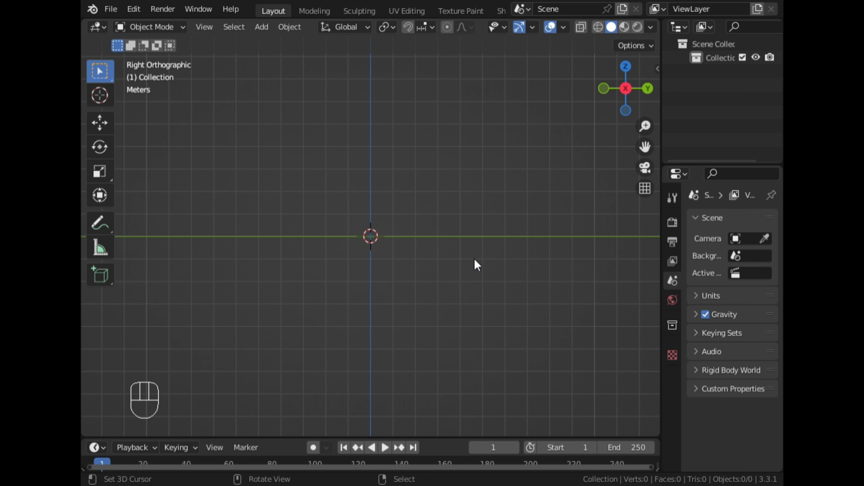
# Scale the horse reference image up to about 1.5 times its size
pyautogui.scroll(5, 497, 316)
pyautogui.scroll(-2, 495, 315)
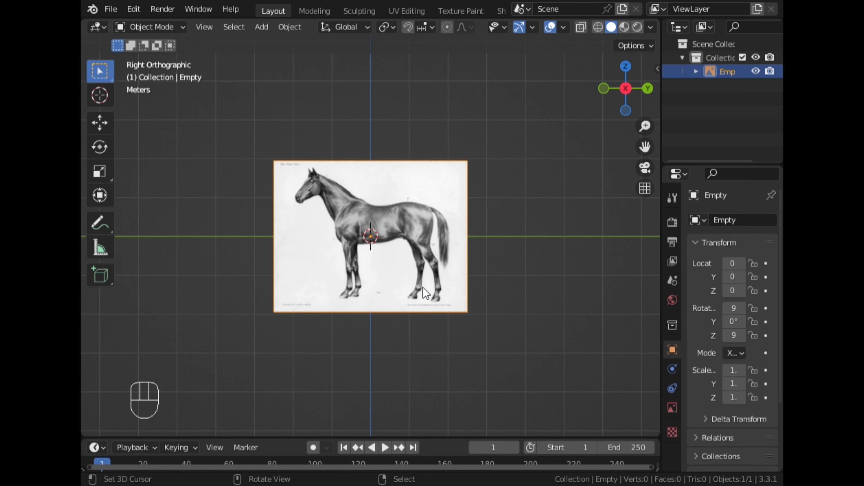
pyautogui.press('s')
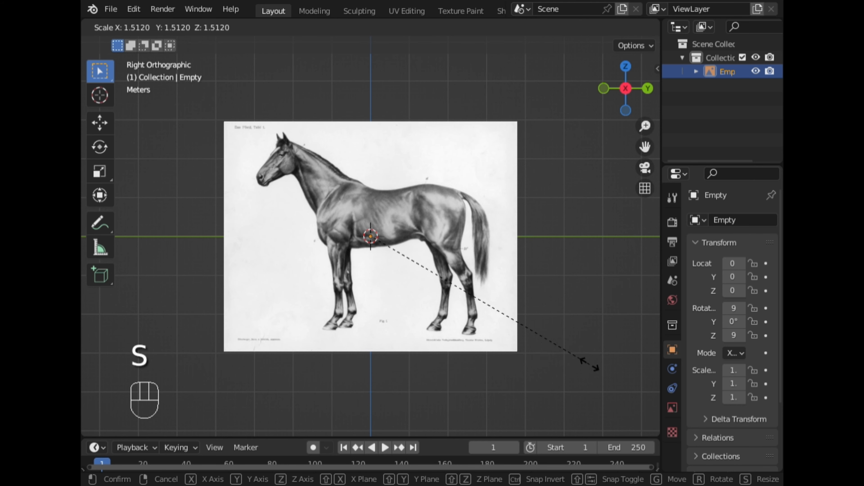
pyautogui.click(591, 366)
pyautogui.scroll(-3, 542, 352)
pyautogui.scroll(3, 542, 351)
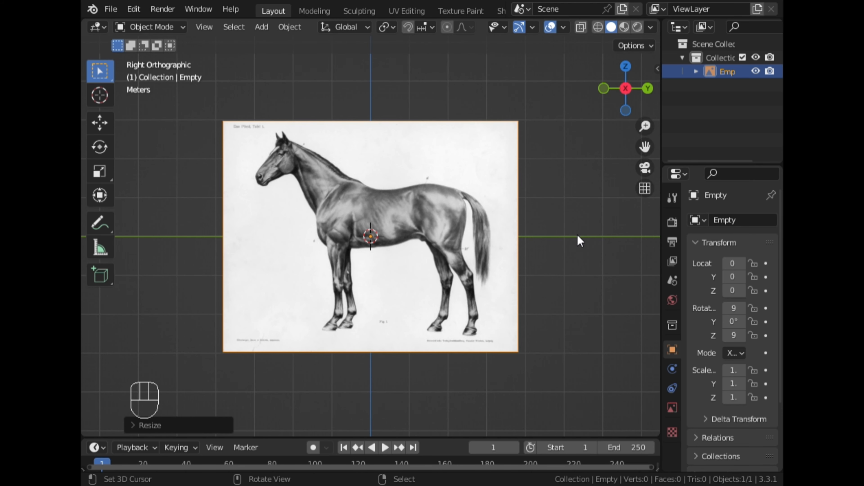
# Add a cube at the world origin, in the middle of the horse reference image
pyautogui.hotkey('shift', 'a')
pyautogui.moveTo(519, 86)
pyautogui.click(616, 101)
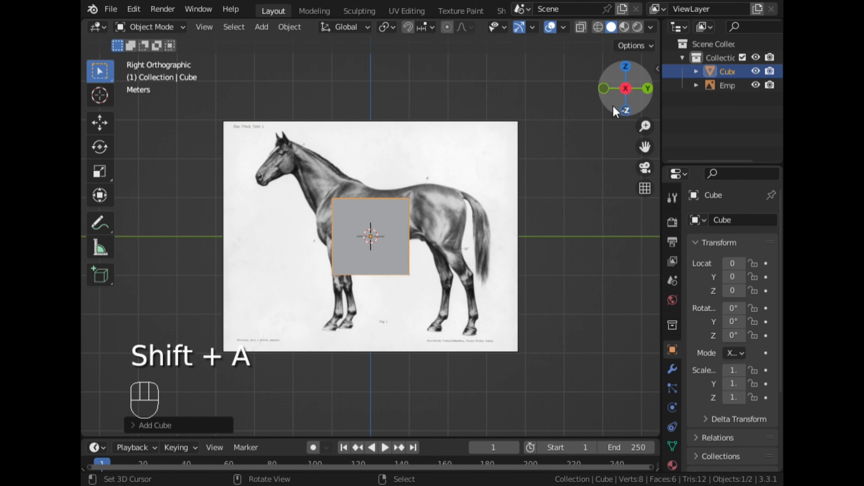
pyautogui.moveTo(645, 147); pyautogui.dragTo(648, 69)
pyautogui.moveTo(364, 199); pyautogui.dragTo(587, 347, button='middle')
# Show the cube's modifier settings and widen the properties area
pyautogui.click(672, 370)
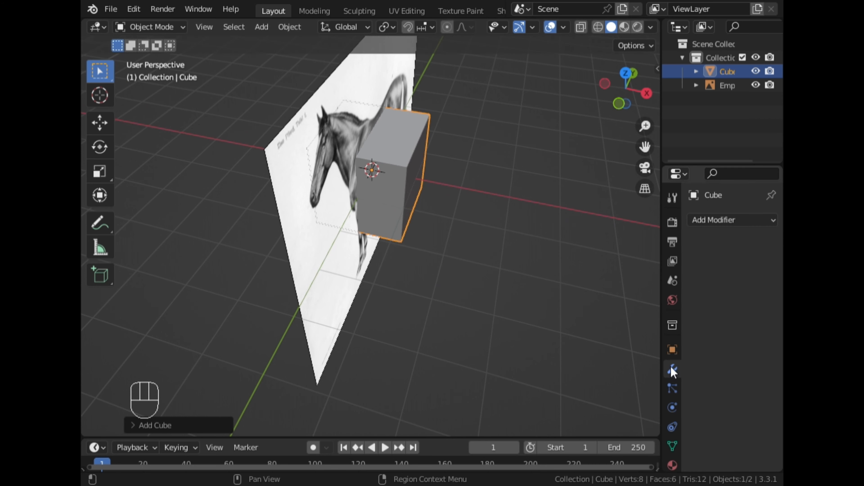
pyautogui.moveTo(660, 224); pyautogui.dragTo(635, 224)
pyautogui.click(700, 221)
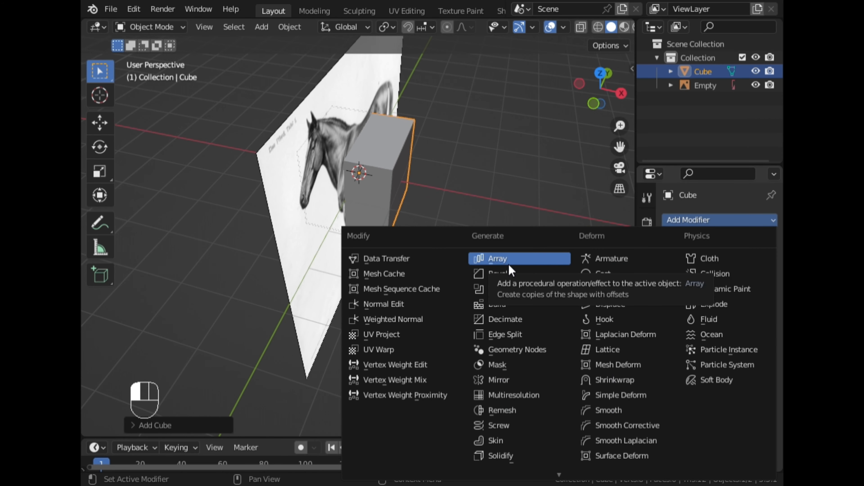
# In Edit Mode, add a centred vertical loop cut that splits the cube into two halves along X
pyautogui.press('Tab')
pyautogui.moveTo(383, 200); pyautogui.dragTo(399, 203, button='middle')
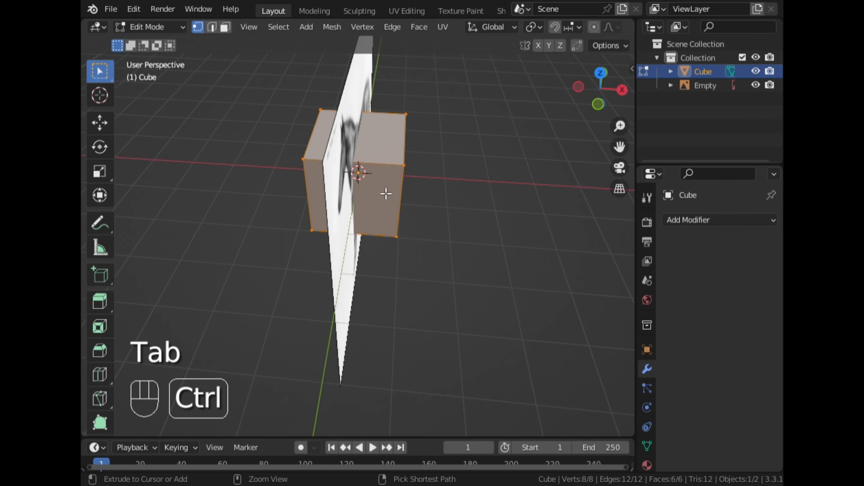
pyautogui.hotkey('ctrl', 'r')
pyautogui.click(369, 182)
pyautogui.click(371, 185)
pyautogui.moveTo(238, 191); pyautogui.dragTo(287, 177, button='middle')
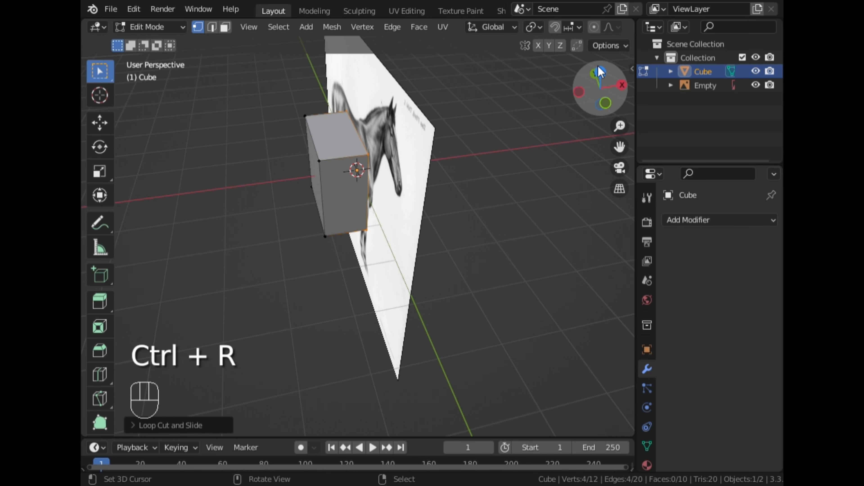
# Delete all vertices on the cube's negative X side, using X-ray in the top view to include hidden ones
pyautogui.click(599, 71)
pyautogui.moveTo(271, 162); pyautogui.dragTo(342, 277)
pyautogui.scroll(-4, 544, 27)
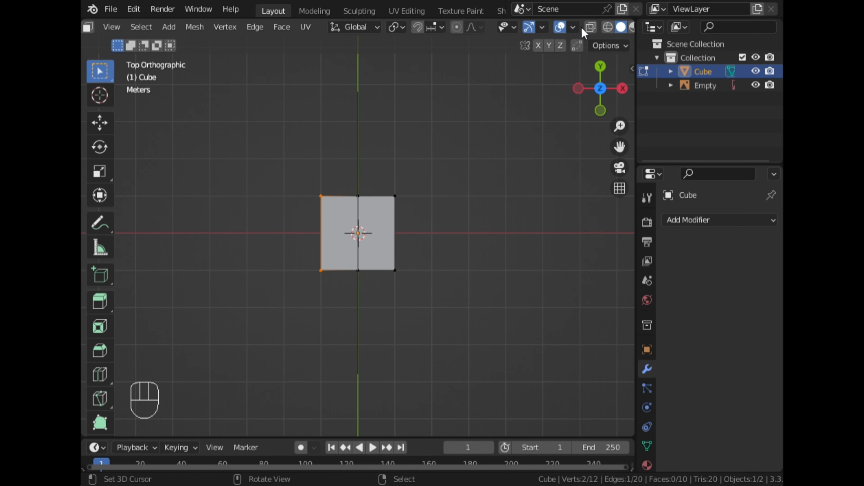
pyautogui.click(589, 28)
pyautogui.moveTo(283, 152); pyautogui.dragTo(360, 308)
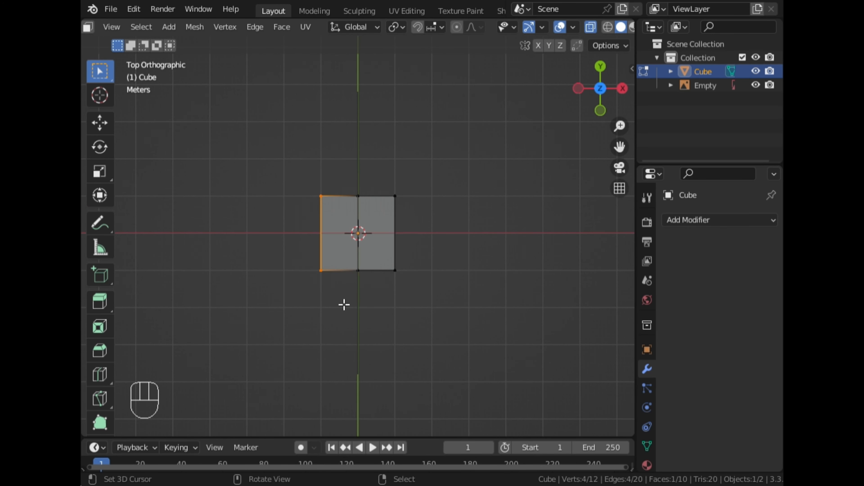
pyautogui.press('Delete')
pyautogui.click(344, 304)
# Add a Mirror modifier on the X axis with Clipping enabled to the remaining half of the cube
pyautogui.click(705, 224)
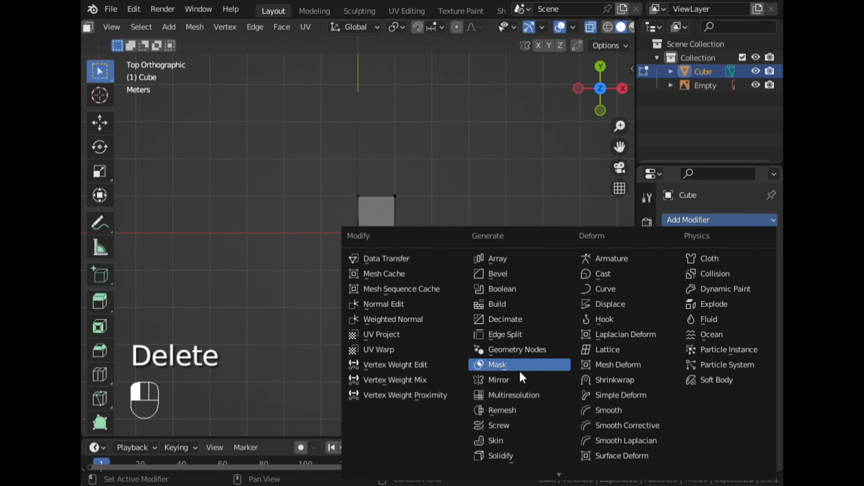
pyautogui.click(524, 359)
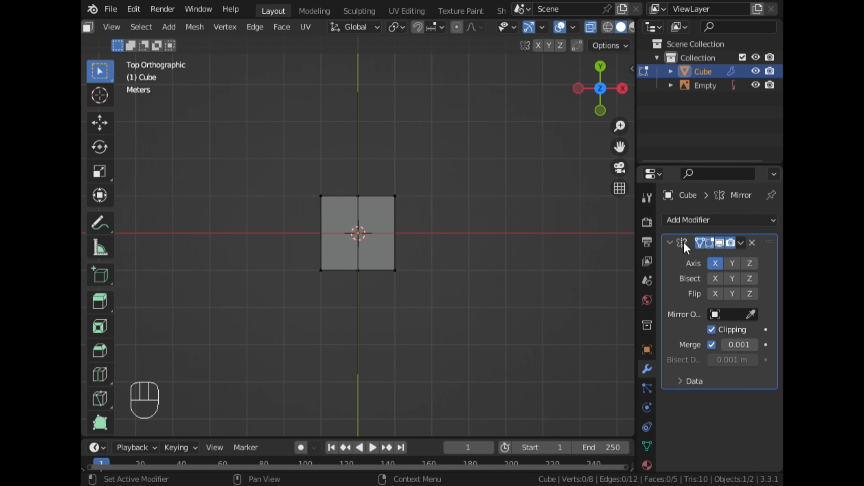
pyautogui.moveTo(401, 160)
pyautogui.mouseDown(button='middle')
pyautogui.moveTo(385, 150)
pyautogui.moveTo(448, 133)
pyautogui.moveTo(415, 146)
pyautogui.moveTo(435, 153)
pyautogui.moveTo(412, 155)
pyautogui.mouseUp(button='middle')
# In the right view, move the whole mesh onto the horse's front legs and shrink it to about the legs' thickness
pyautogui.click(602, 88)
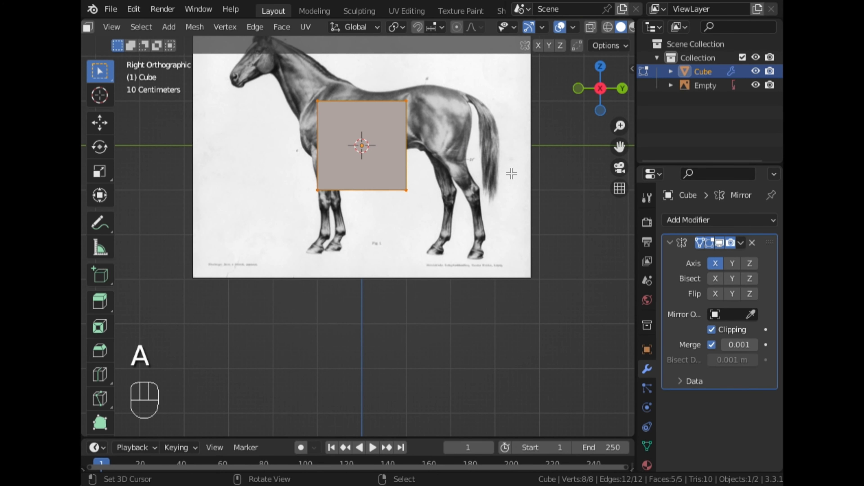
pyautogui.press('g')
pyautogui.click(484, 224)
pyautogui.click(591, 28)
pyautogui.scroll(3, 500, 197)
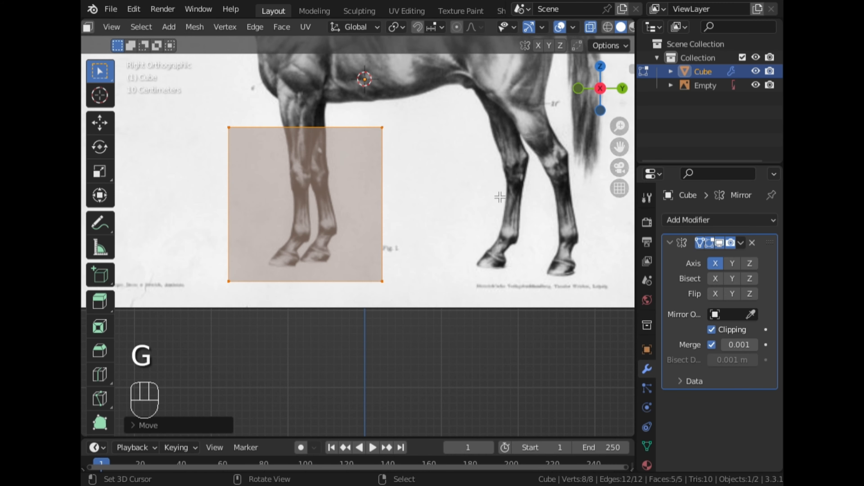
pyautogui.press('s')
pyautogui.click(328, 232)
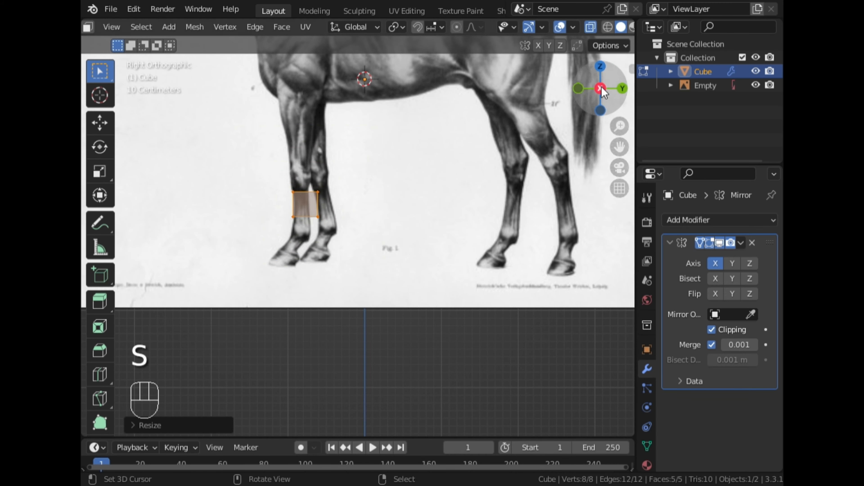
# Move the small cube down over the foremost front hoof in the reference image
pyautogui.keyDown('shift'); pyautogui.moveTo(627, 152); pyautogui.dragTo(482, 189, button='middle'); pyautogui.keyUp('shift')
pyautogui.scroll(2, 482, 190)
pyautogui.press('g')
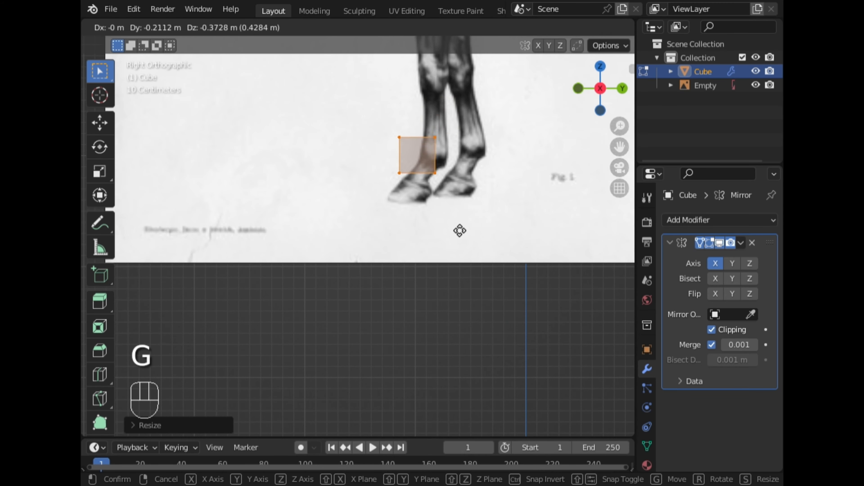
pyautogui.click(453, 256)
pyautogui.scroll(5, 448, 268)
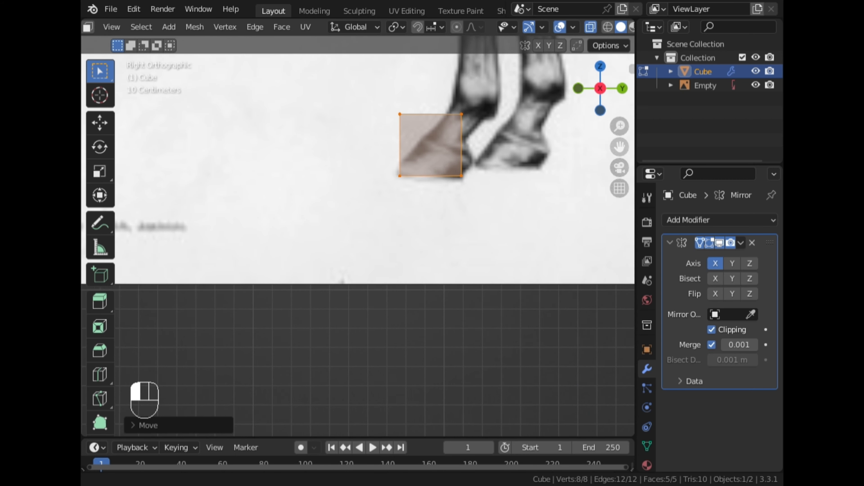
# Move the block's lower rear, upper front and lower front corners onto the hoof outline
pyautogui.moveTo(404, 180); pyautogui.dragTo(382, 211)
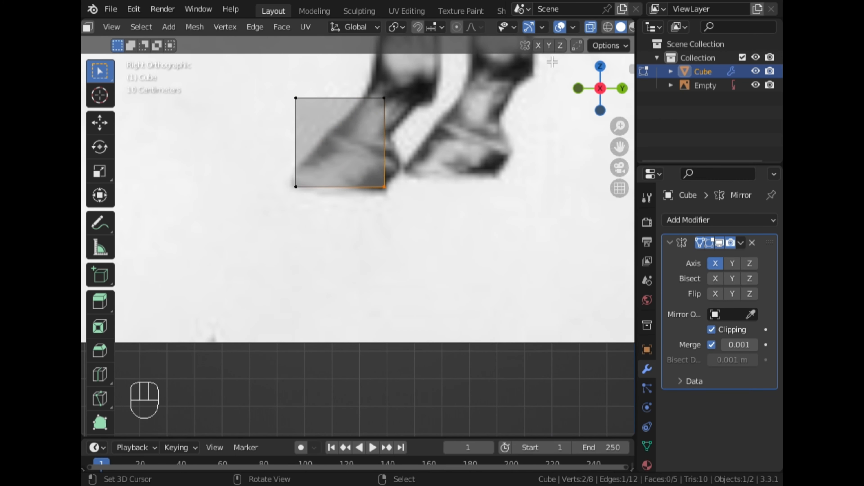
pyautogui.press('g')
pyautogui.click(473, 181)
pyautogui.moveTo(276, 86); pyautogui.dragTo(311, 115)
pyautogui.press('g')
pyautogui.click(341, 188)
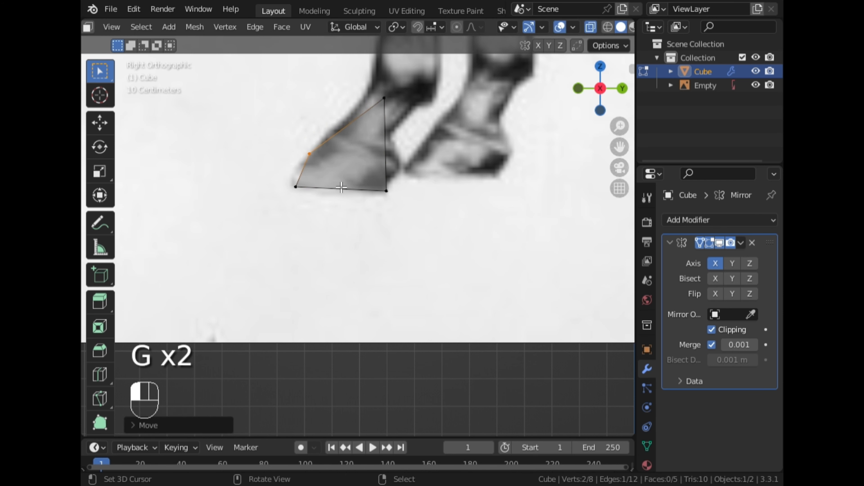
pyautogui.click(294, 185)
pyautogui.press('g')
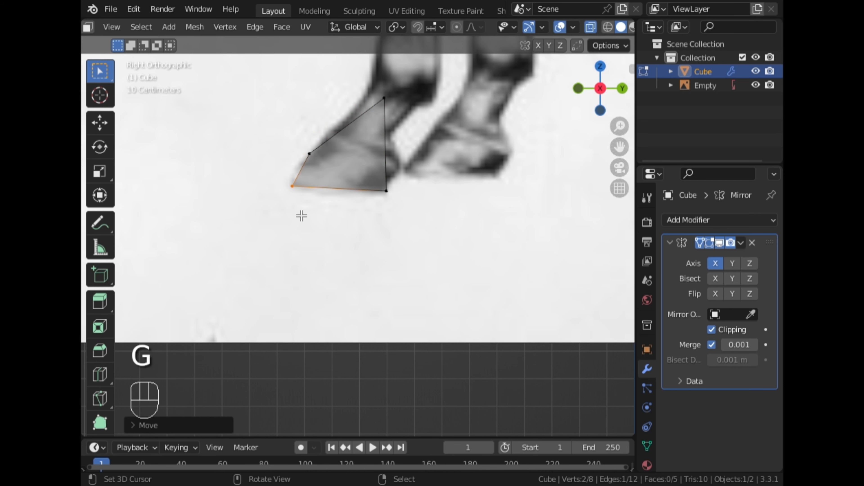
# Lower the block's upper rear corner to the heel and nudge its lower rear corner to the hoof outline
pyautogui.click(386, 99)
pyautogui.press('g')
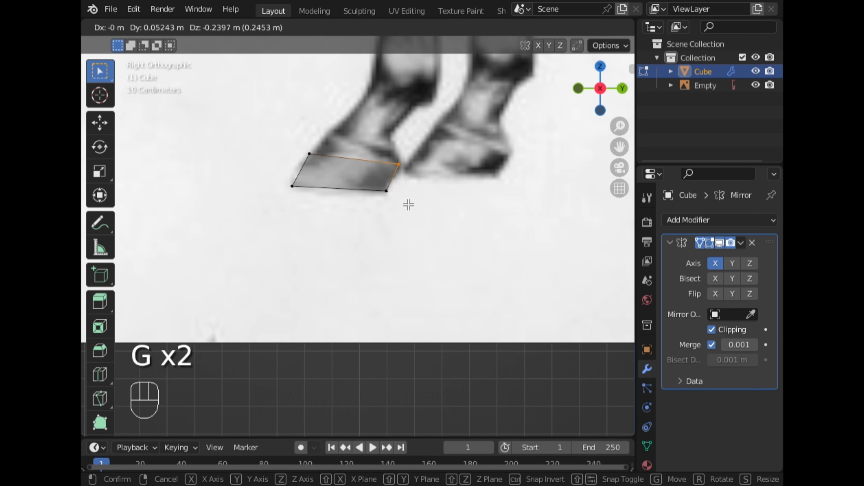
pyautogui.click(408, 204)
pyautogui.click(386, 191)
pyautogui.press('g')
pyautogui.click(404, 224)
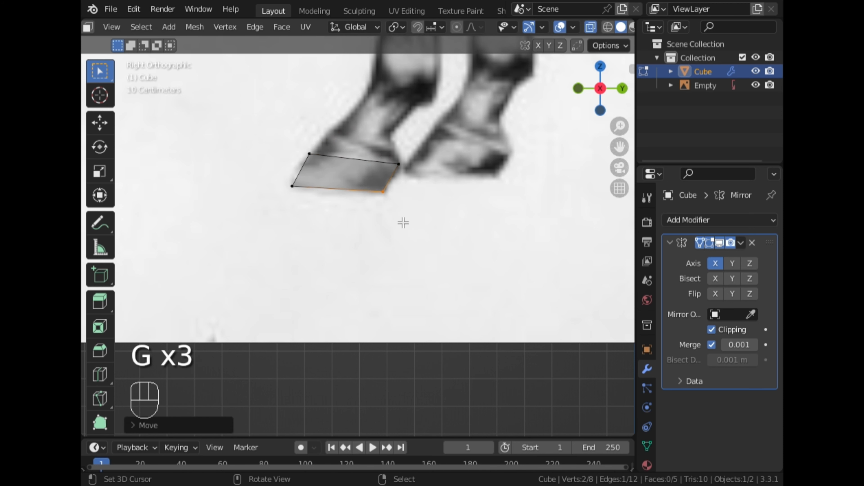
# Add a lengthwise loop cut halfway up the hoof and shift its front and rear ends to the hoof outline
pyautogui.hotkey('ctrl', 'r')
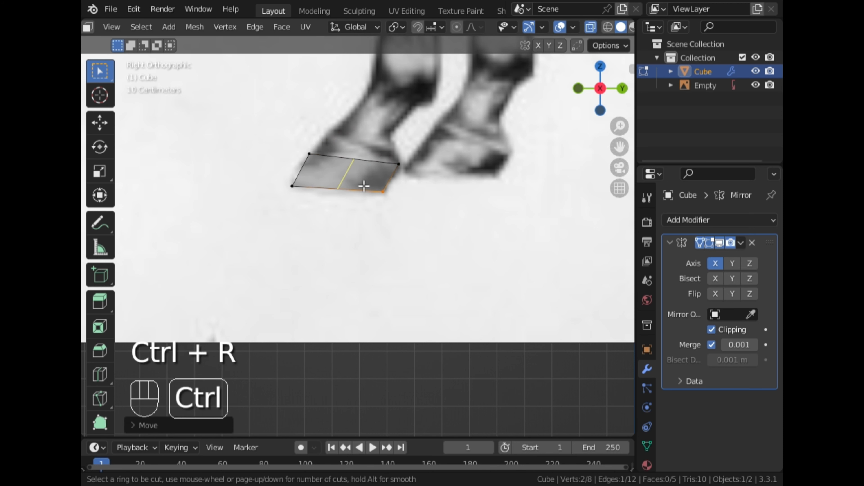
pyautogui.click(309, 178)
pyautogui.rightClick(310, 178)
pyautogui.scroll(3, 270, 154)
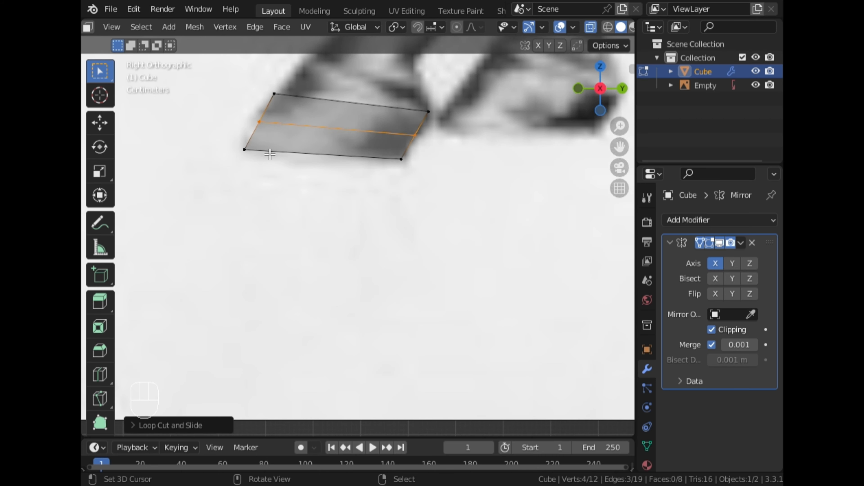
pyautogui.press('g')
pyautogui.click(275, 137)
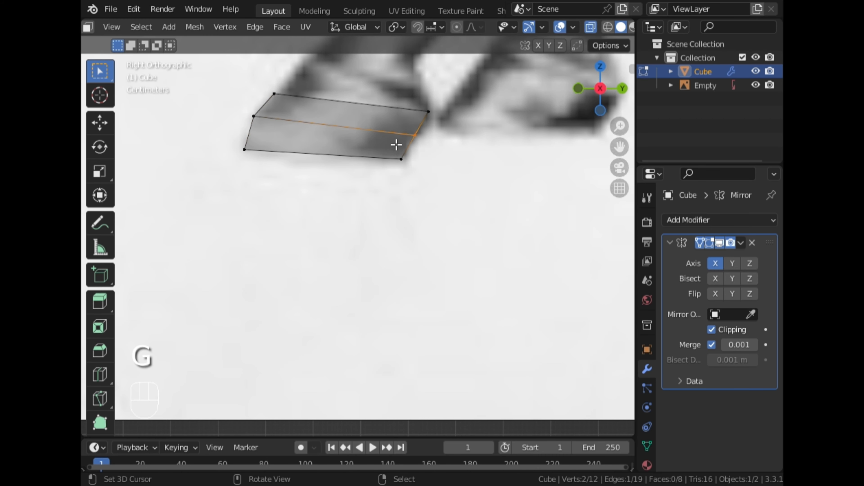
pyautogui.click(405, 139)
pyautogui.press('g')
pyautogui.click(428, 150)
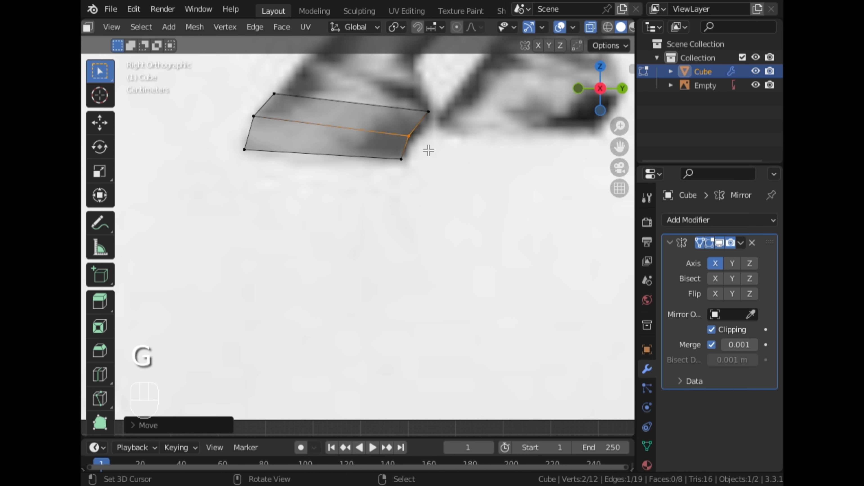
# Refine the hoof's upper rear, lower rear and upper front corners to match the reference outline
pyautogui.moveTo(430, 99); pyautogui.dragTo(420, 123)
pyautogui.press('g')
pyautogui.click(441, 142)
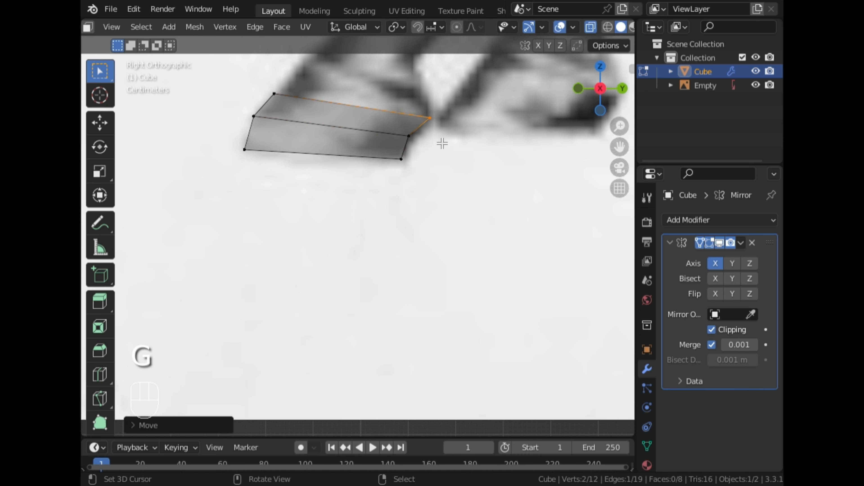
pyautogui.moveTo(410, 179); pyautogui.dragTo(396, 151)
pyautogui.press('g')
pyautogui.click(434, 192)
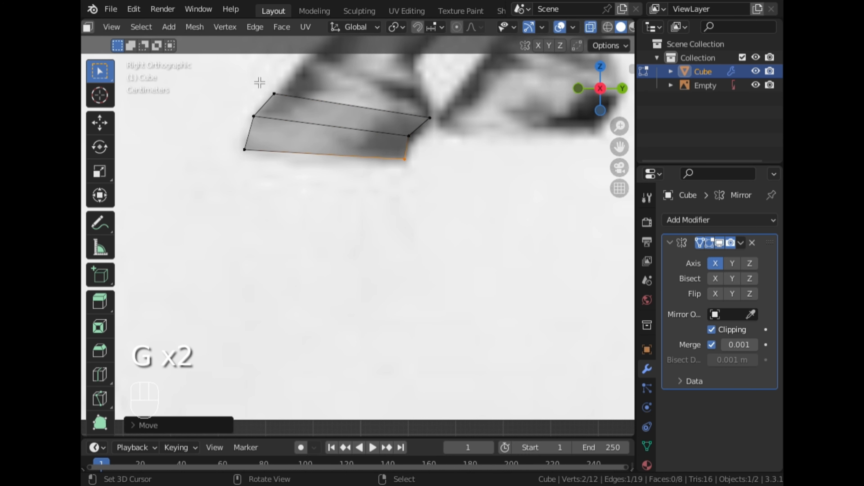
pyautogui.moveTo(256, 80); pyautogui.dragTo(310, 113)
pyautogui.press('g')
pyautogui.click(314, 111)
pyautogui.scroll(-3, 314, 110)
pyautogui.scroll(1, 456, 113)
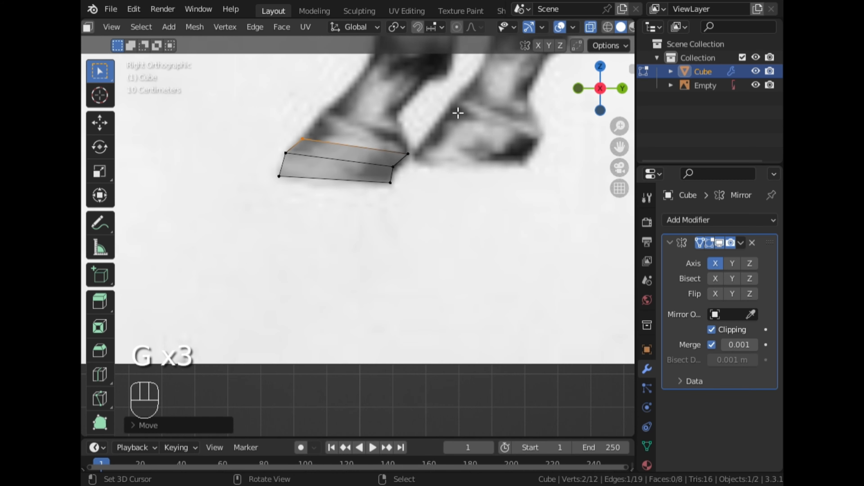
# Select the hoof's top face and extrude it upward to the pastern's base
pyautogui.moveTo(617, 147); pyautogui.dragTo(622, 181)
pyautogui.scroll(2, 494, 163)
pyautogui.scroll(-1, 487, 161)
pyautogui.press('c')
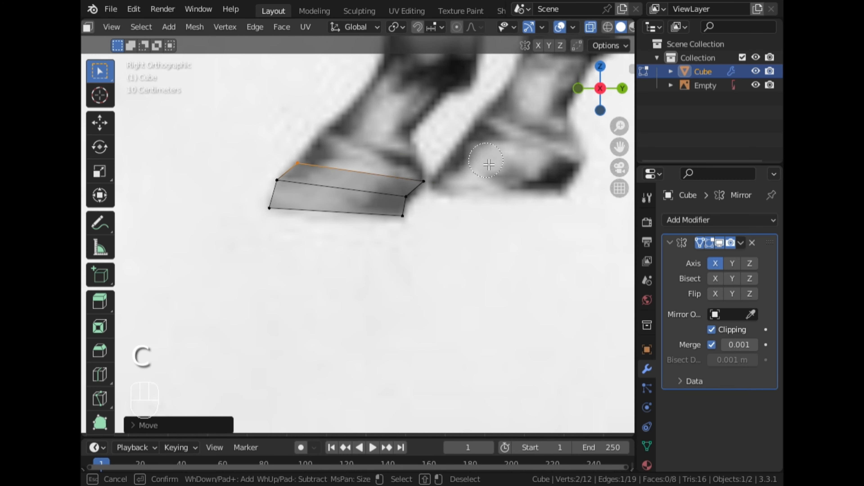
pyautogui.rightClick(338, 138)
pyautogui.scroll(-1, 339, 138)
pyautogui.press('e')
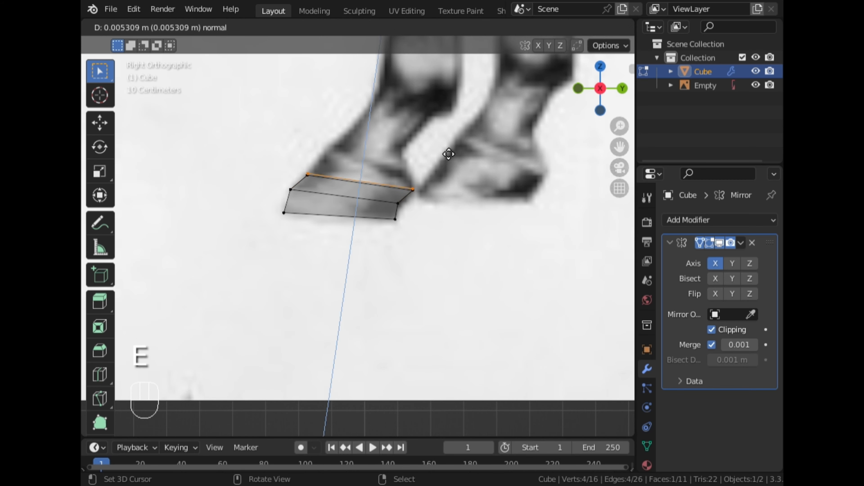
pyautogui.click(460, 136)
pyautogui.scroll(1, 459, 136)
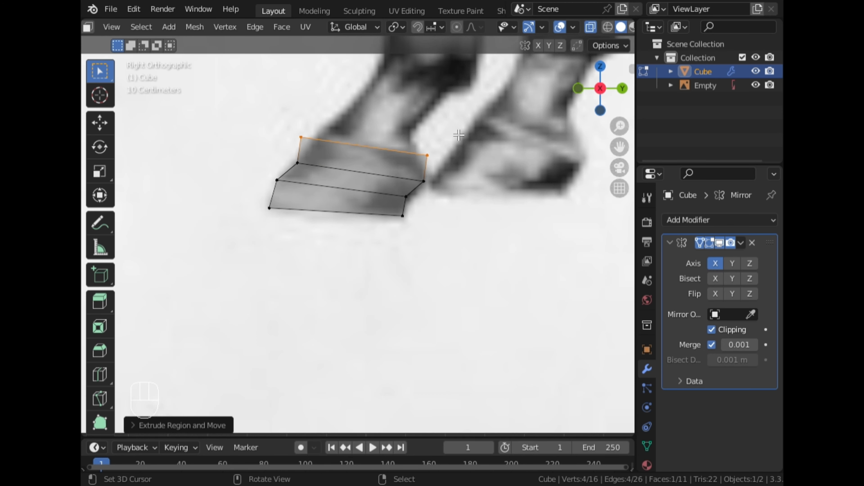
# Scale the extruded top face to about 0.77 and move it to fit the width of the leg above the hoof
pyautogui.press('g')
pyautogui.click(480, 154)
pyautogui.press('s')
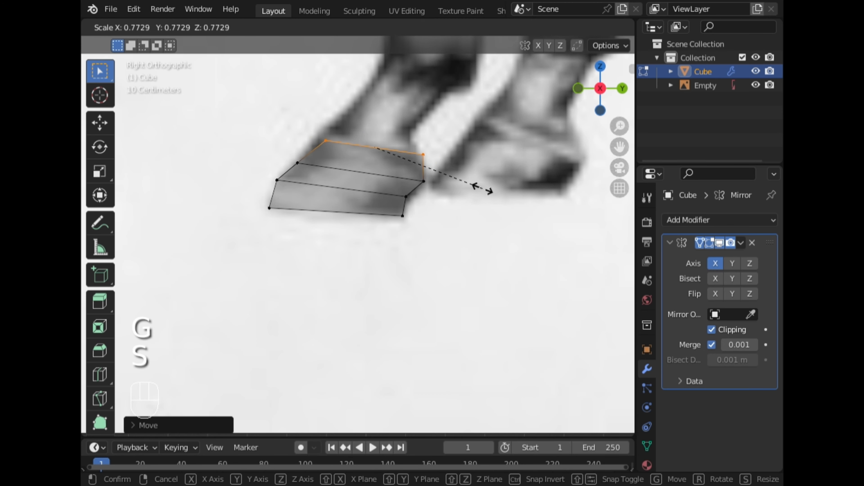
pyautogui.click(482, 189)
pyautogui.press('g')
pyautogui.click(480, 190)
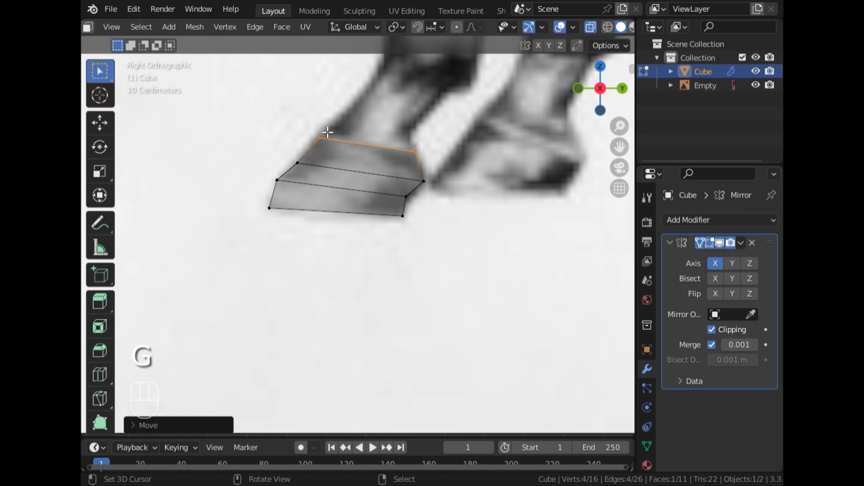
# Move the front and rear corners of the extruded top face onto the leg outline
pyautogui.moveTo(322, 128); pyautogui.dragTo(313, 154)
pyautogui.press('g')
pyautogui.click(367, 158)
pyautogui.press('g')
pyautogui.click(404, 167)
pyautogui.scroll(-3, 404, 167)
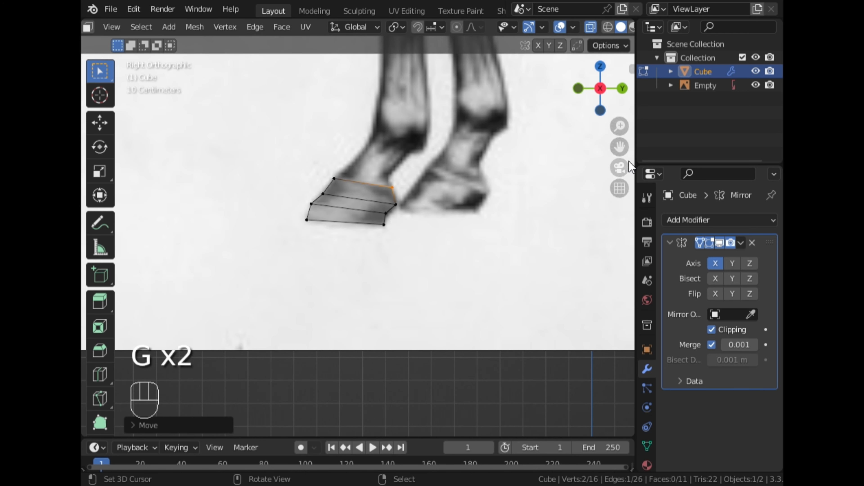
# Select the entire hoof mesh and scale it down along X repeatedly until it is about as wide as the leg
pyautogui.moveTo(623, 148); pyautogui.dragTo(611, 180)
pyautogui.scroll(2, 350, 182)
pyautogui.moveTo(351, 183); pyautogui.dragTo(430, 224, button='middle')
pyautogui.press('a')
pyautogui.moveTo(542, 251); pyautogui.dragTo(412, 213, button='middle')
pyautogui.press('s')
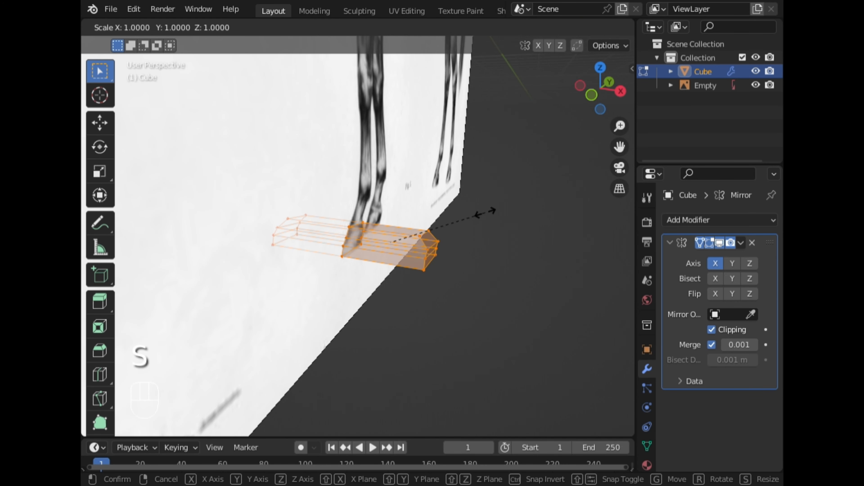
pyautogui.press('x')
pyautogui.click(403, 266)
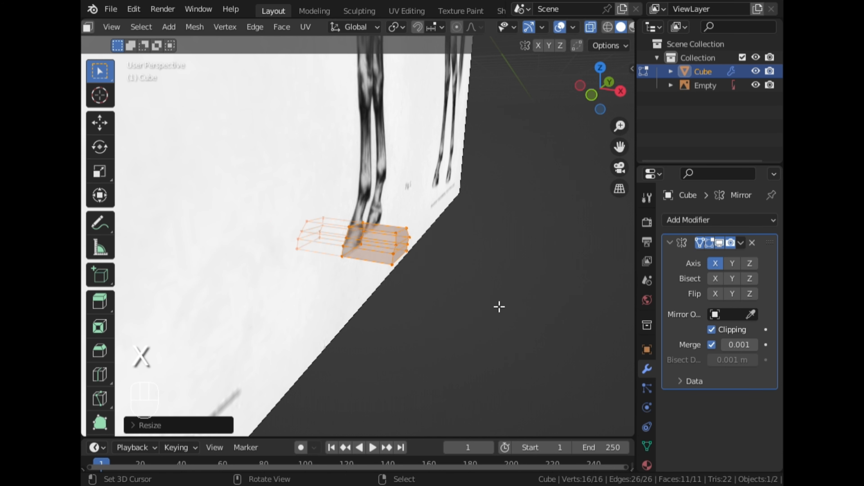
pyautogui.press('s')
pyautogui.press('x')
pyautogui.click(387, 253)
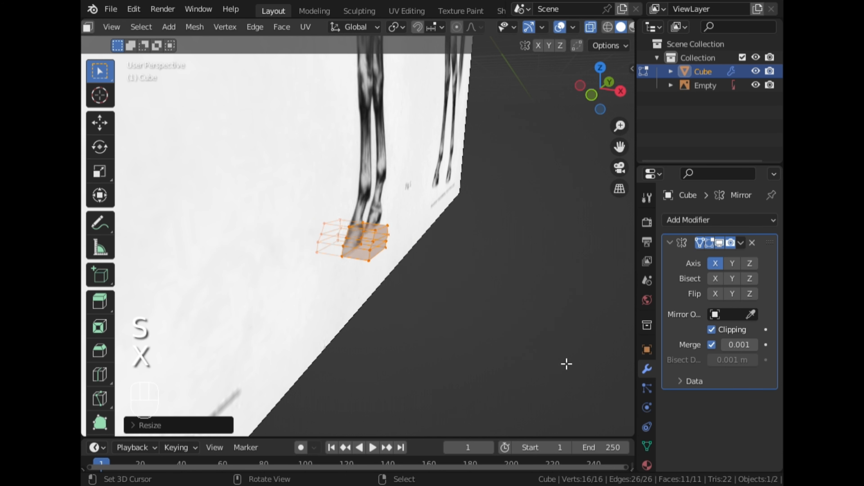
pyautogui.press('s')
pyautogui.press('x')
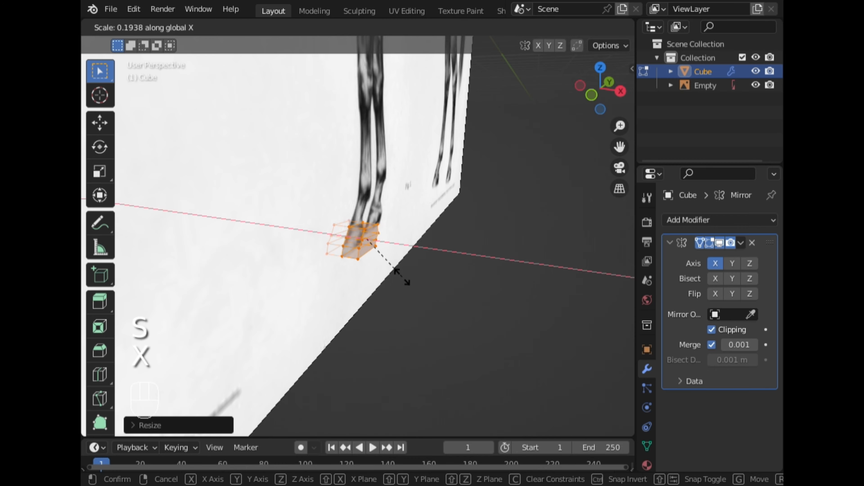
pyautogui.click(403, 275)
pyautogui.moveTo(404, 276); pyautogui.dragTo(371, 270, button='middle')
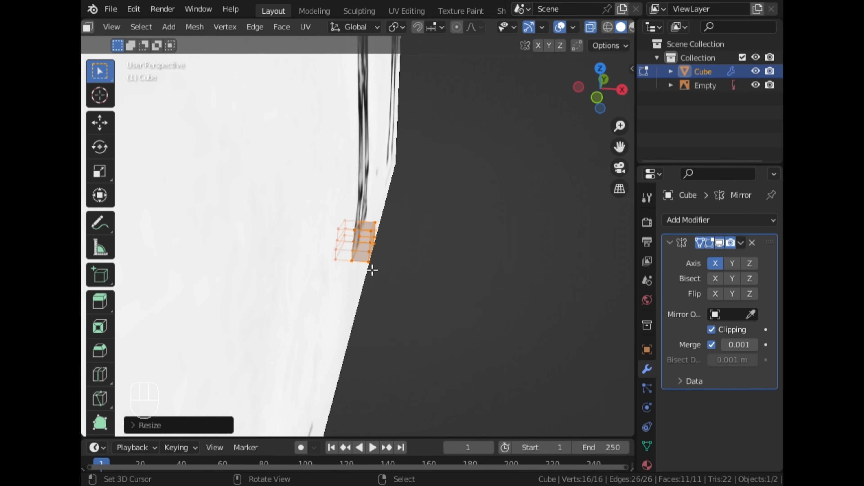
# Turn off X-ray, return the hoof to Object Mode and apply smooth shading to it
pyautogui.click(592, 27)
pyautogui.moveTo(510, 102); pyautogui.dragTo(395, 235, button='middle')
pyautogui.press('Tab')
pyautogui.press('w')
pyautogui.click(296, 187)
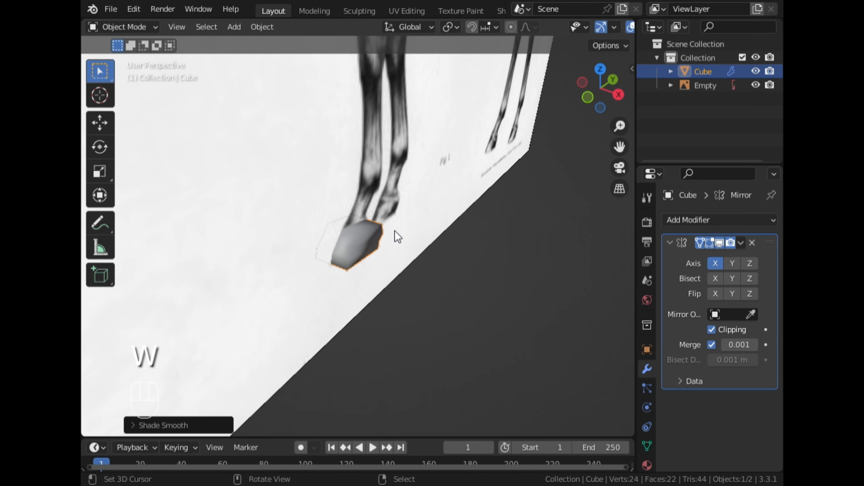
# Add a Subdivision Surface modifier with viewport level 2, and collapse both modifiers' settings
pyautogui.click(745, 221)
pyautogui.scroll(-3, 497, 391)
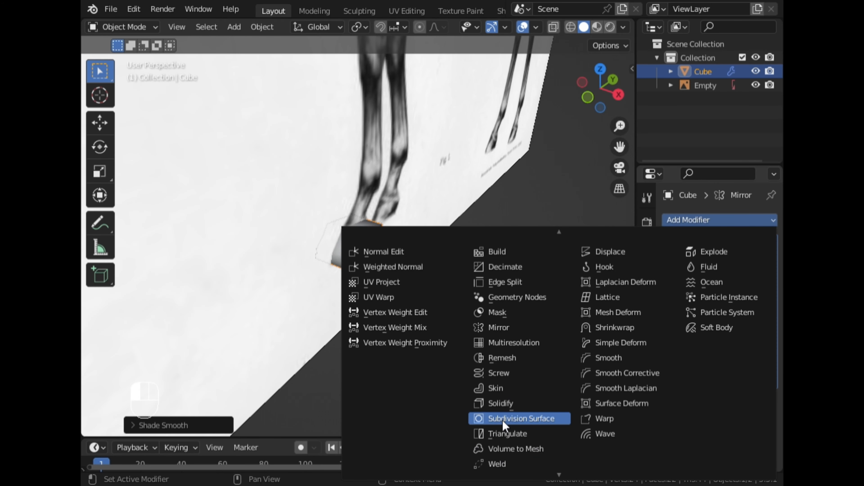
pyautogui.click(502, 419)
pyautogui.moveTo(478, 310); pyautogui.dragTo(715, 403, button='middle')
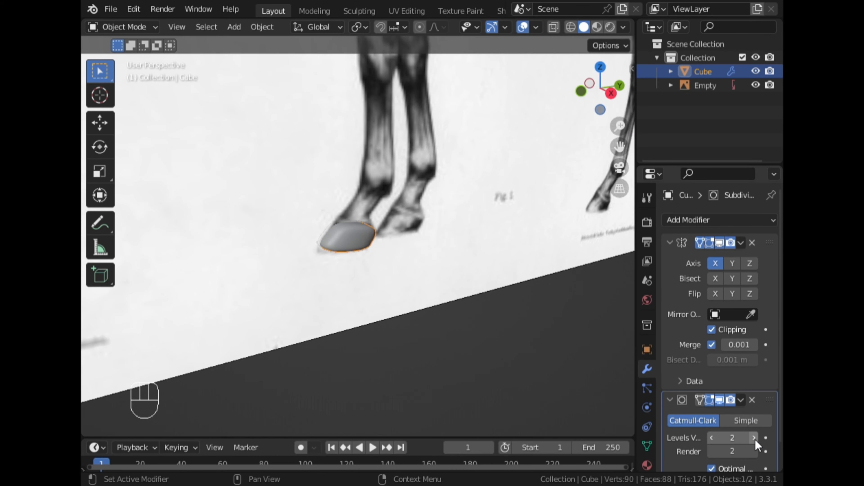
pyautogui.click(670, 243)
pyautogui.click(670, 261)
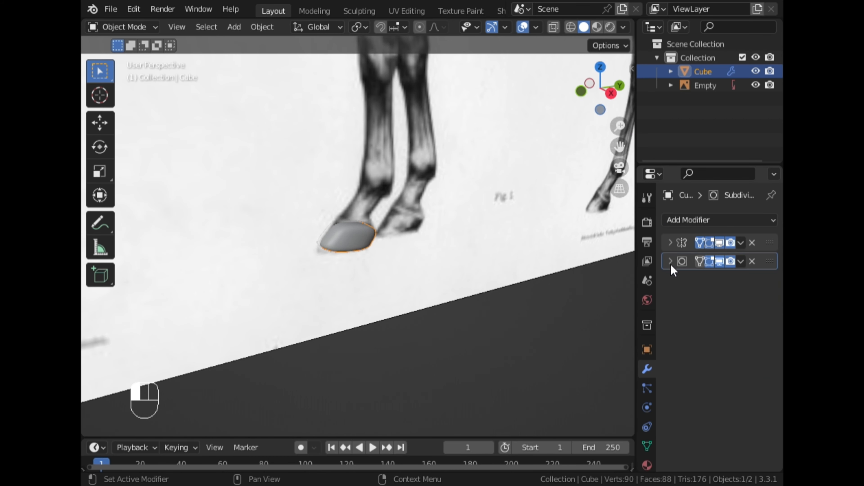
# Edit the hoof mesh in the right side view and move its lower rear corner up onto the reference outline
pyautogui.press('Tab')
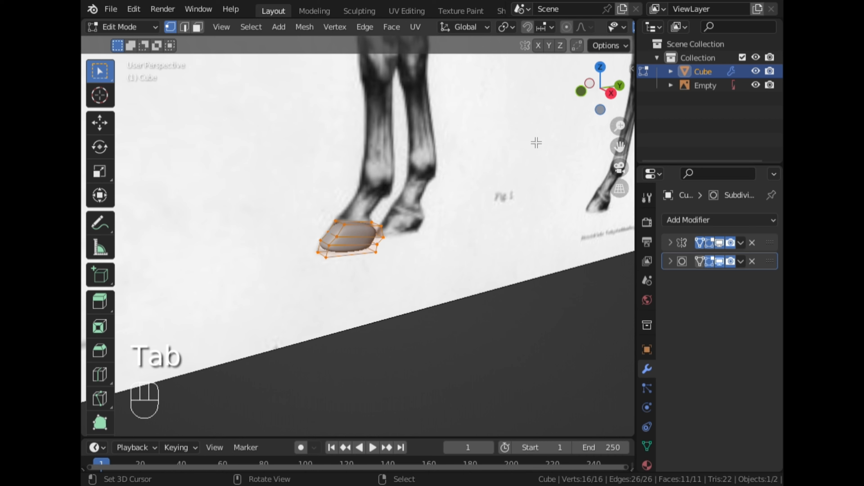
pyautogui.click(612, 93)
pyautogui.scroll(-3, 579, 28)
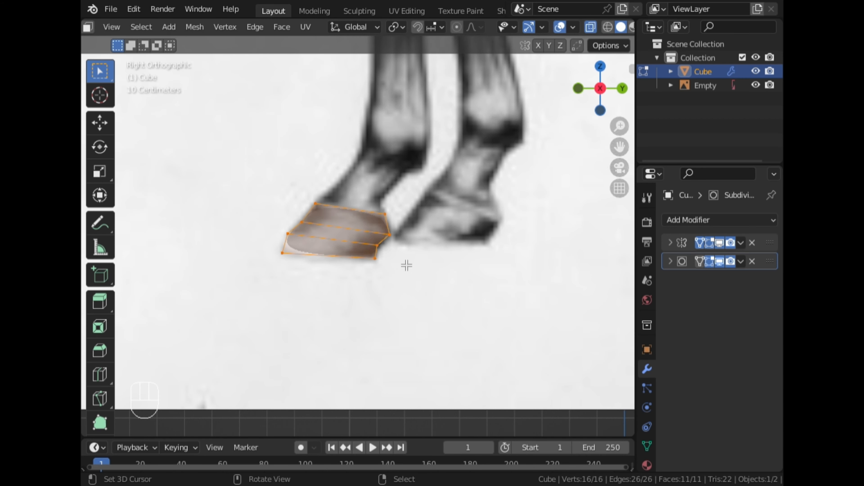
pyautogui.scroll(2, 329, 268)
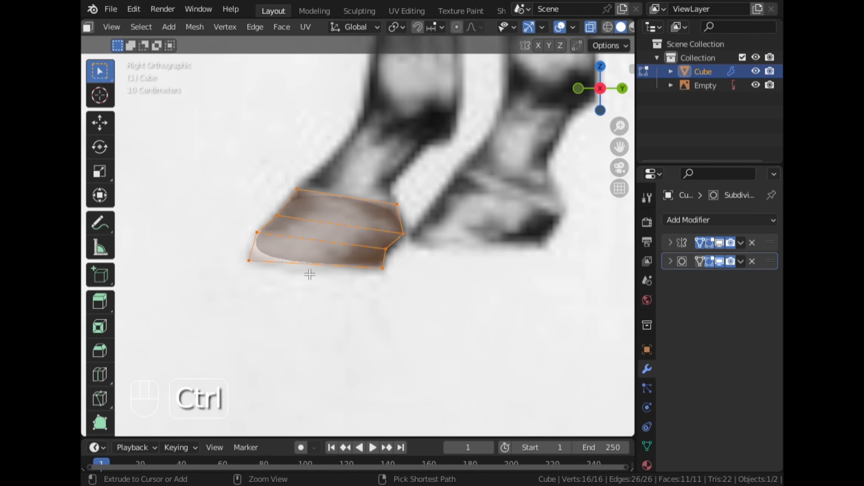
pyautogui.moveTo(229, 246); pyautogui.dragTo(269, 277)
pyautogui.click(408, 328)
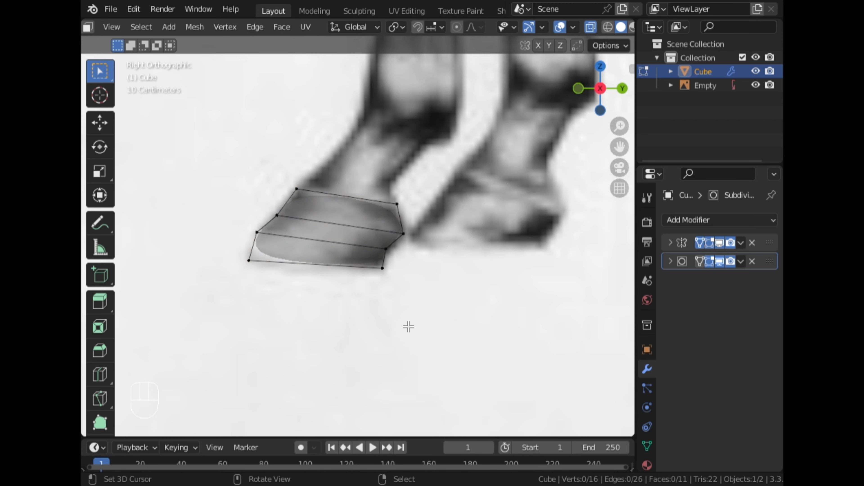
pyautogui.scroll(-2, 456, 205)
pyautogui.scroll(3, 454, 209)
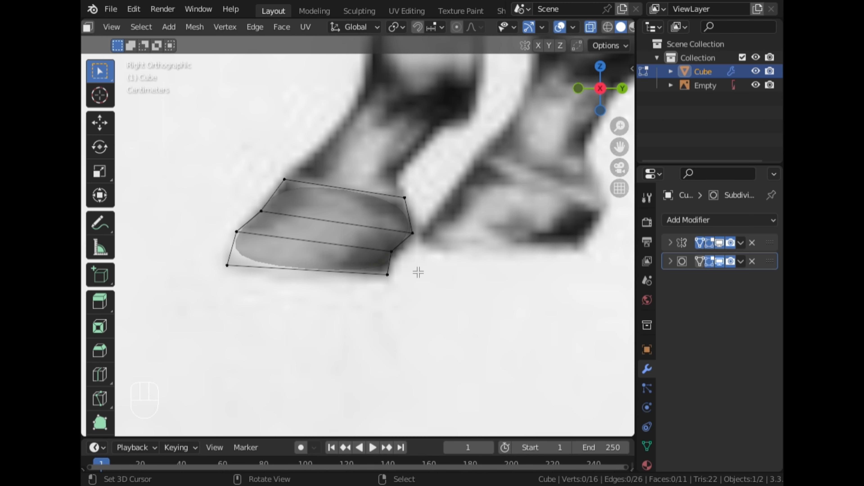
pyautogui.scroll(1, 417, 270)
pyautogui.moveTo(415, 268); pyautogui.dragTo(357, 309)
pyautogui.press('g')
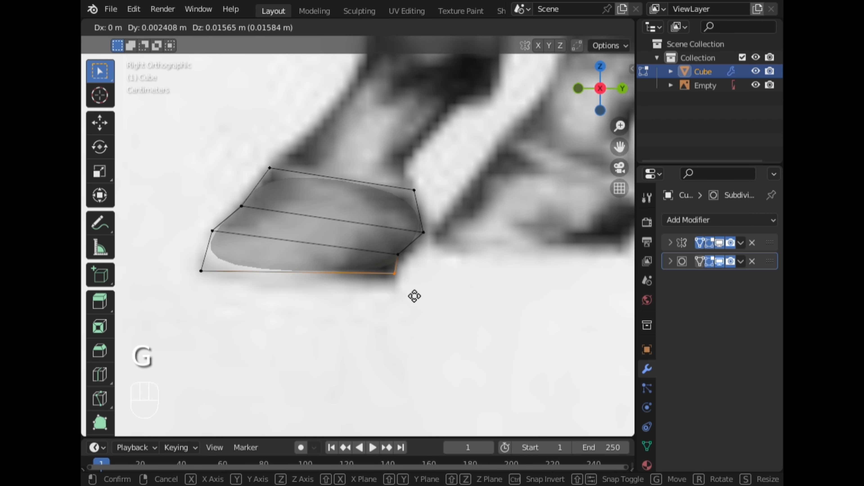
pyautogui.click(414, 296)
# Move the hoof's lower front corner slightly outward to follow the toe in the reference
pyautogui.moveTo(235, 293); pyautogui.dragTo(169, 268)
pyautogui.press('g')
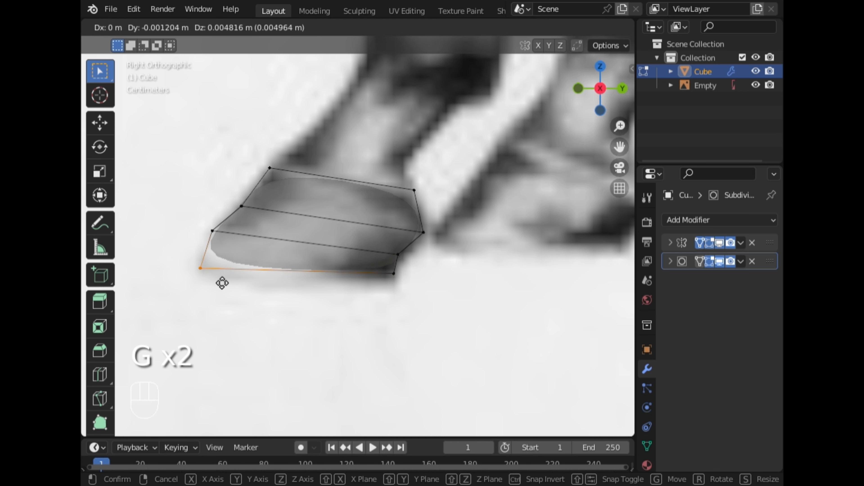
pyautogui.click(215, 285)
# Add a horizontal loop cut close to the hoof's bottom edge and another one midway up the lower wall
pyautogui.hotkey('ctrl', 'r')
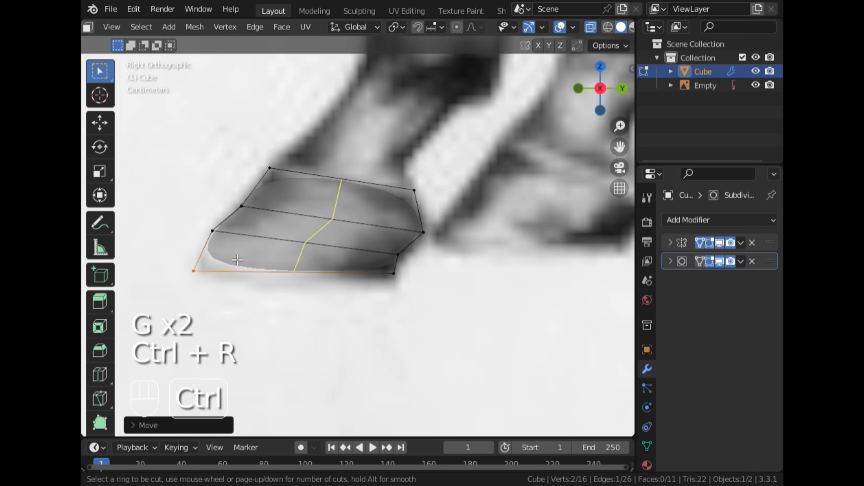
pyautogui.click(196, 259)
pyautogui.click(188, 267)
pyautogui.moveTo(190, 270); pyautogui.dragTo(344, 257, button='middle')
pyautogui.hotkey('ctrl', 'r')
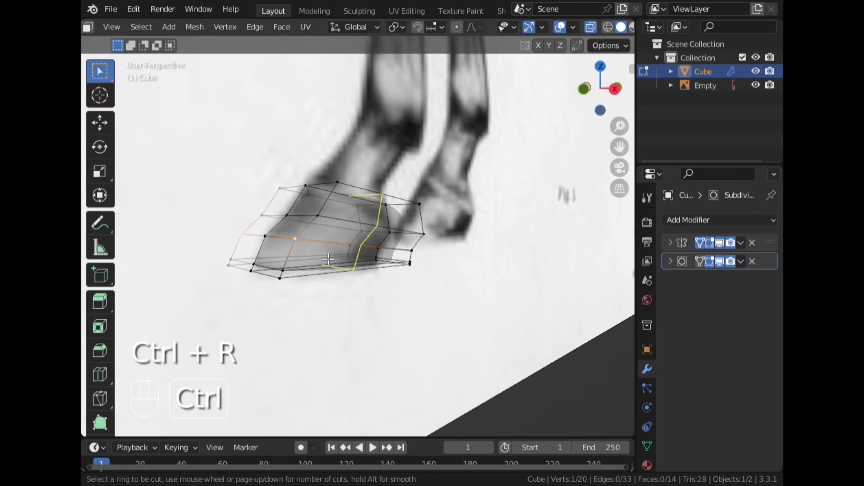
pyautogui.click(295, 256)
# Scale the new middle loop to about 1.16 with smooth proportional editing at size 0.08 to flare the lower hoof
pyautogui.press('s')
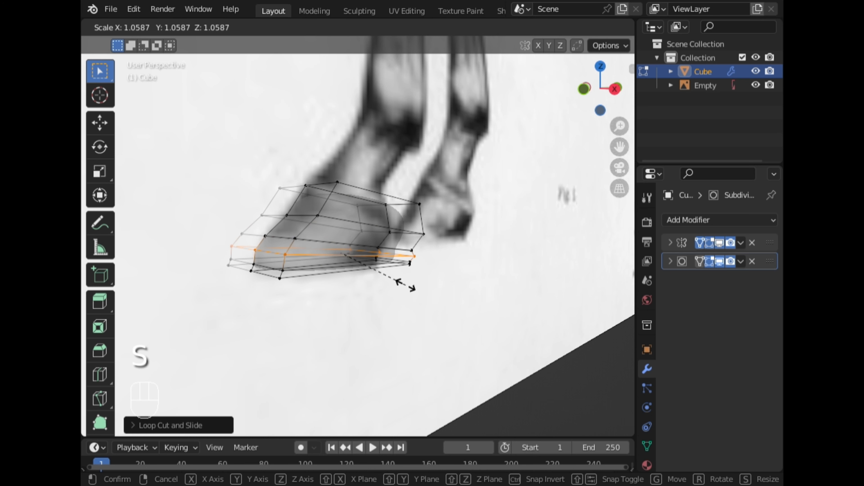
pyautogui.press('o')
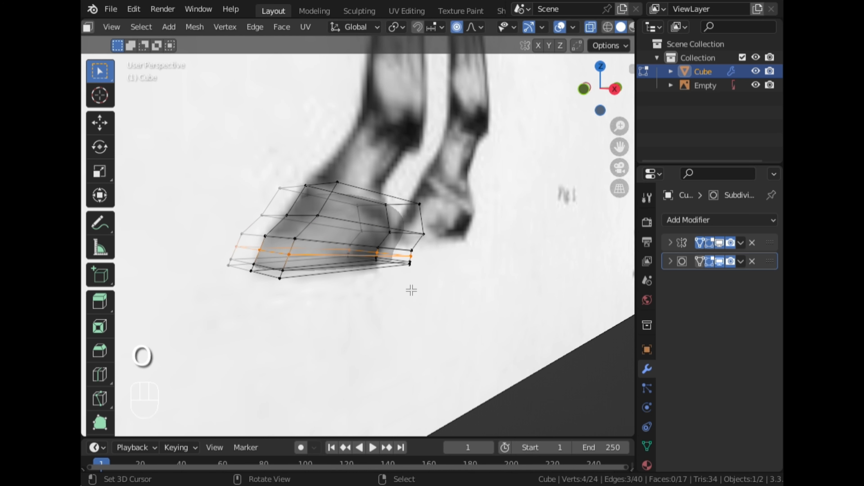
pyautogui.scroll(20, 408, 286)
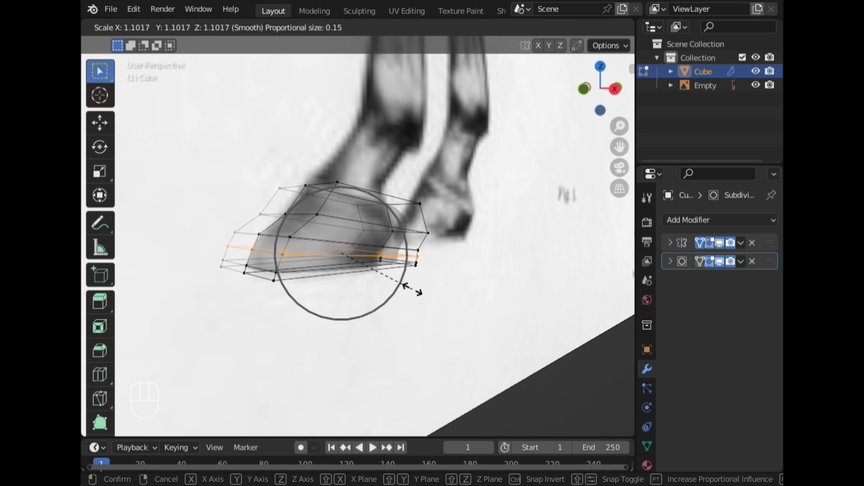
pyautogui.scroll(7, 412, 289)
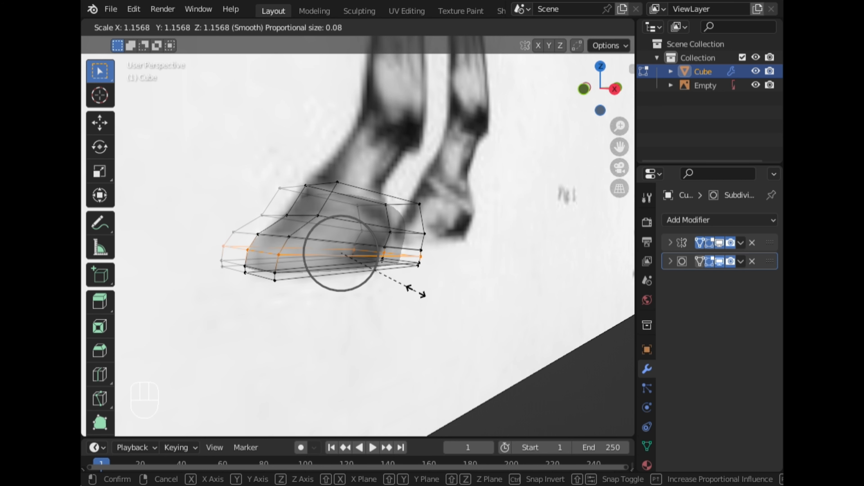
pyautogui.click(415, 292)
# Inspect the smoothed hoof in solid Object Mode against the reference, then resume editing the mesh in the see-through side view
pyautogui.press('Tab')
pyautogui.click(558, 29)
pyautogui.moveTo(381, 170)
pyautogui.mouseDown(button='middle')
pyautogui.moveTo(511, 201)
pyautogui.moveTo(363, 191)
pyautogui.moveTo(340, 171)
pyautogui.mouseUp(button='middle')
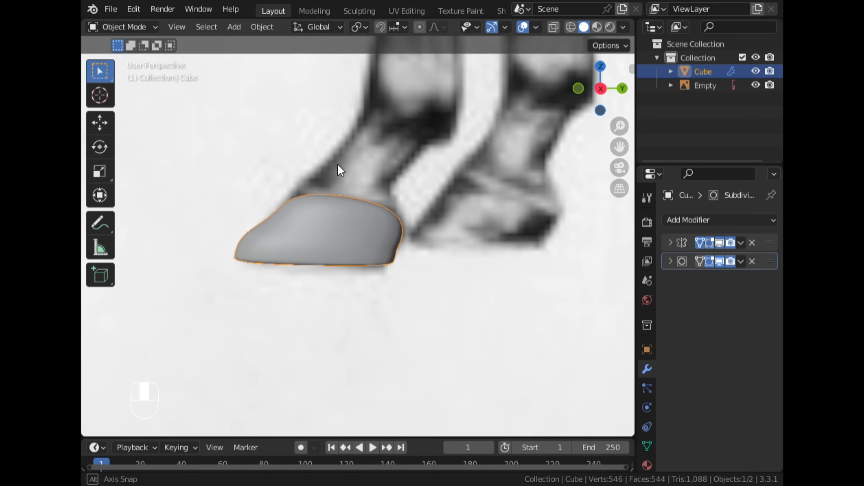
pyautogui.click(600, 88)
pyautogui.hotkey('alt', 'z')
pyautogui.press('Tab')
pyautogui.moveTo(487, 96); pyautogui.dragTo(410, 208, button='middle')
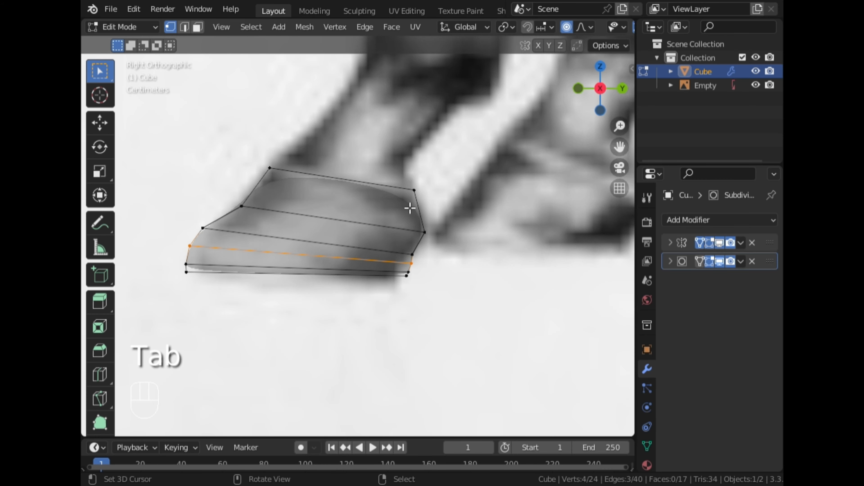
# Add a horizontal loop cut just below the hoof's top edge and scale it down to about 0.9 with proportional editing
pyautogui.moveTo(271, 210); pyautogui.dragTo(477, 260, button='middle')
pyautogui.hotkey('ctrl', 'r')
pyautogui.click(293, 194)
pyautogui.click(293, 199)
pyautogui.press('s')
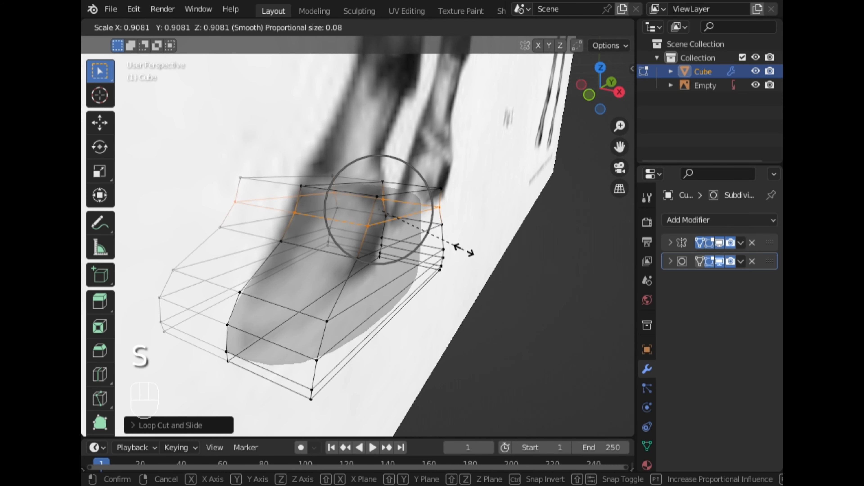
pyautogui.click(452, 241)
# Turn off proportional editing and move the front corner of the upper loop onto the reference outline in the side view
pyautogui.click(619, 92)
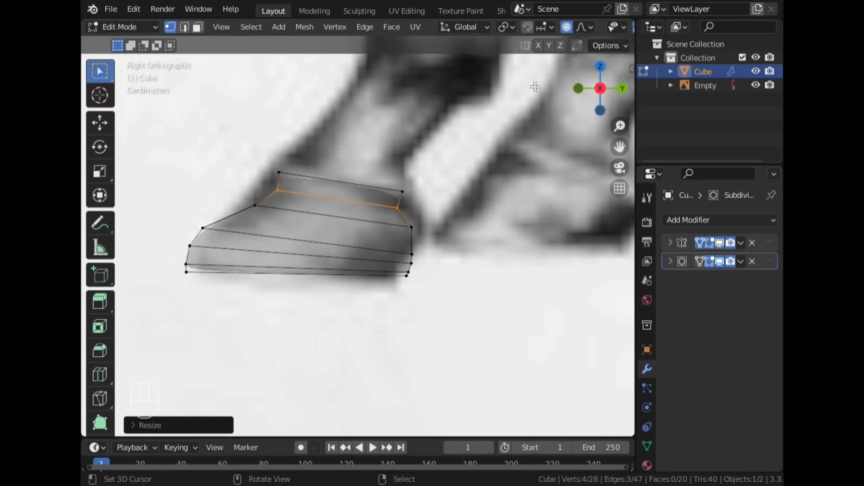
pyautogui.scroll(-5, 573, 33)
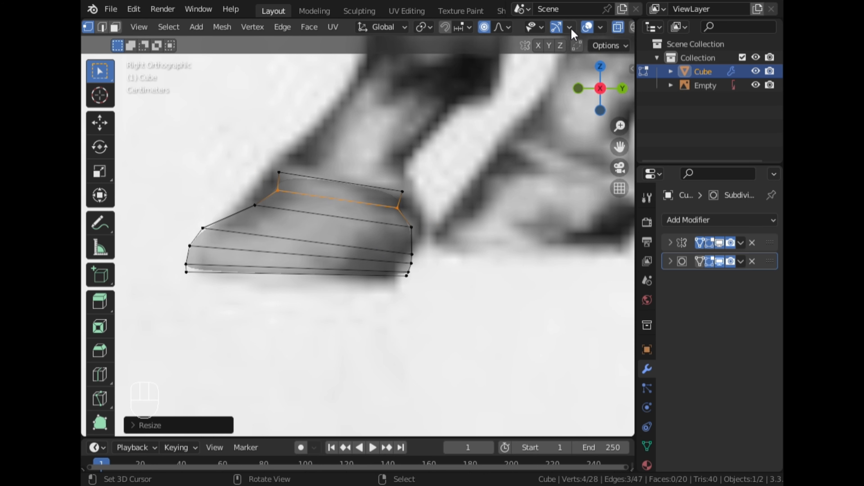
pyautogui.click(618, 28)
pyautogui.click(617, 28)
pyautogui.click(286, 192)
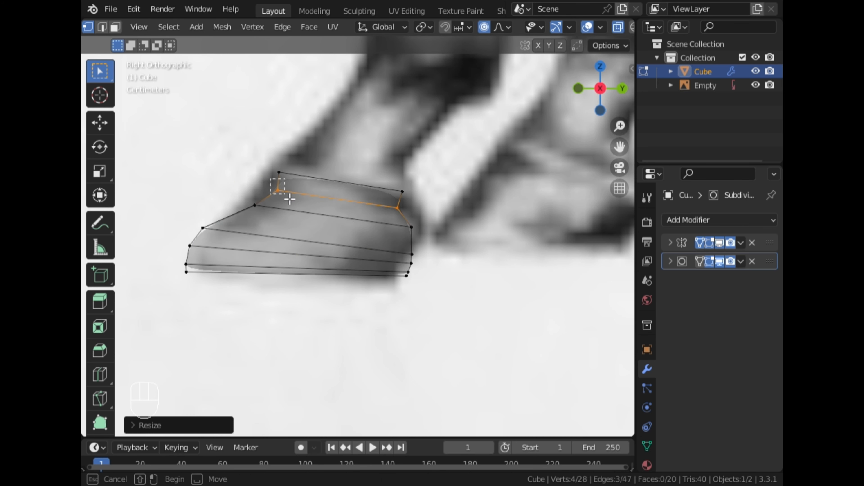
pyautogui.press('s')
pyautogui.rightClick(286, 204)
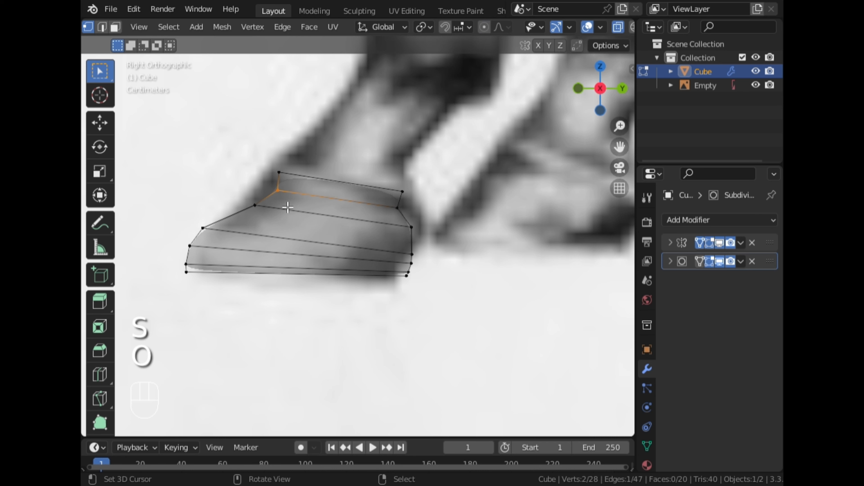
pyautogui.press('g')
pyautogui.click(280, 200)
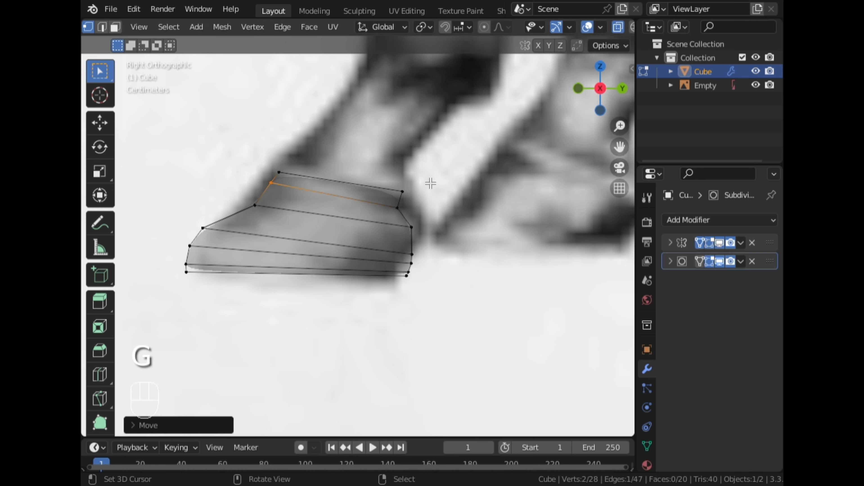
# Move the rear corners of the heel bulge, the upper loop and the top edge outward to match the reference outline
pyautogui.scroll(1, 438, 201)
pyautogui.moveTo(443, 215); pyautogui.dragTo(411, 240)
pyautogui.press('g')
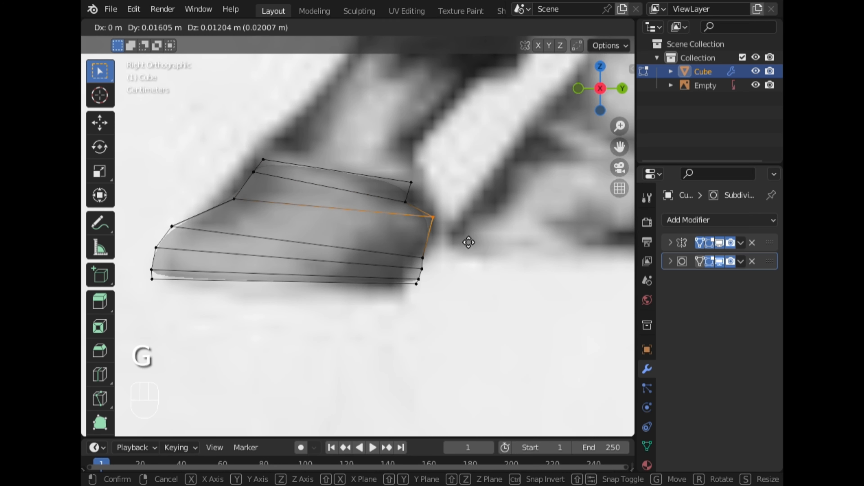
pyautogui.click(473, 245)
pyautogui.click(407, 202)
pyautogui.press('g')
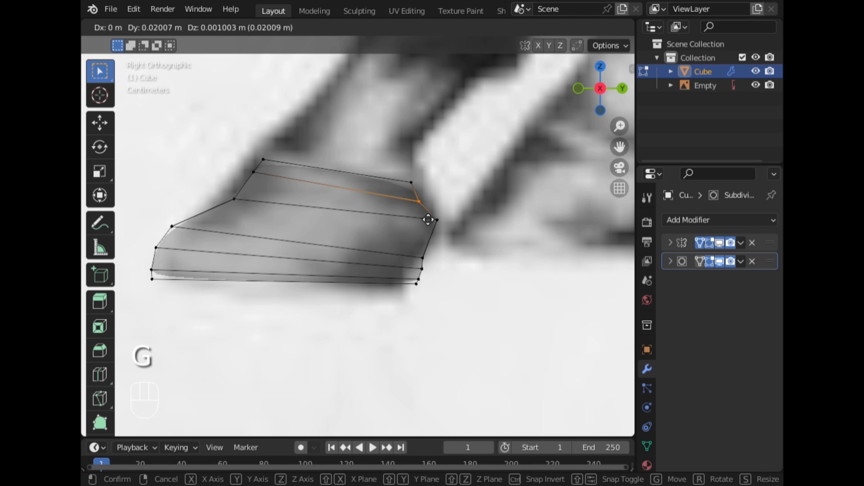
pyautogui.click(424, 175)
pyautogui.click(407, 184)
pyautogui.press('g')
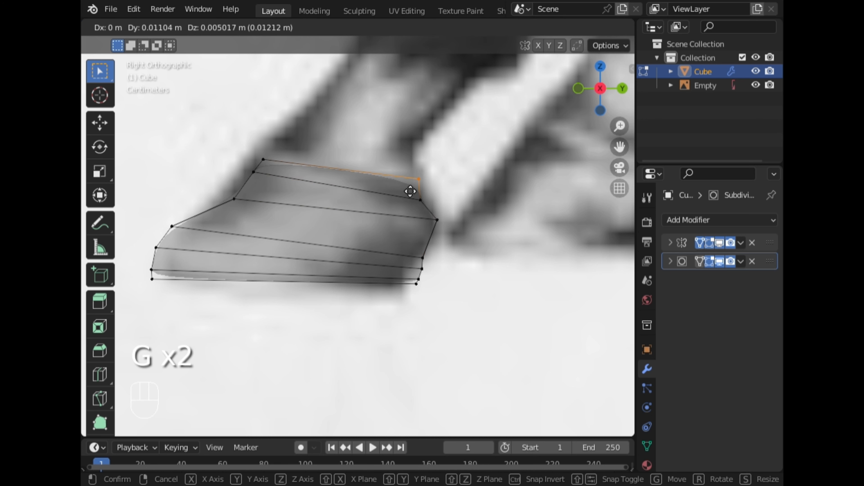
pyautogui.click(410, 191)
# Extrude the hoof's top edge upward into the pastern and rotate the new edge to tilt it toward the rear
pyautogui.keyDown('shift'); pyautogui.moveTo(286, 171); pyautogui.dragTo(251, 152); pyautogui.keyUp('shift')
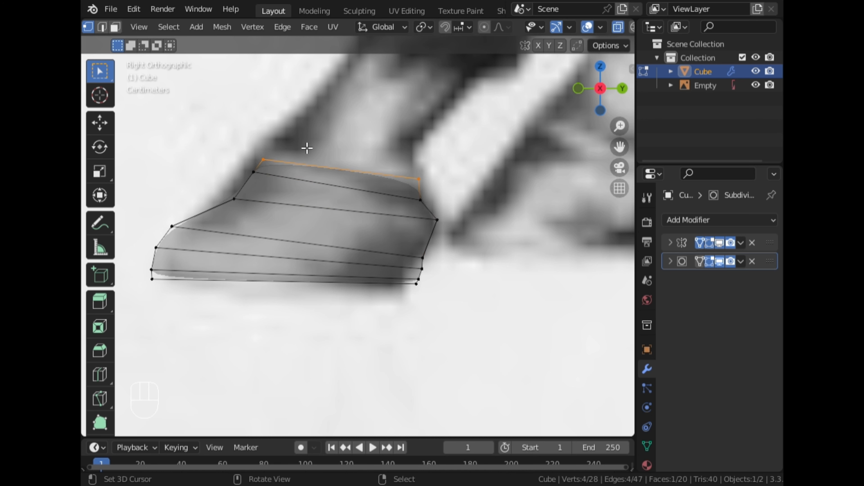
pyautogui.scroll(-1, 307, 148)
pyautogui.press('e')
pyautogui.click(362, 124)
pyautogui.press('r')
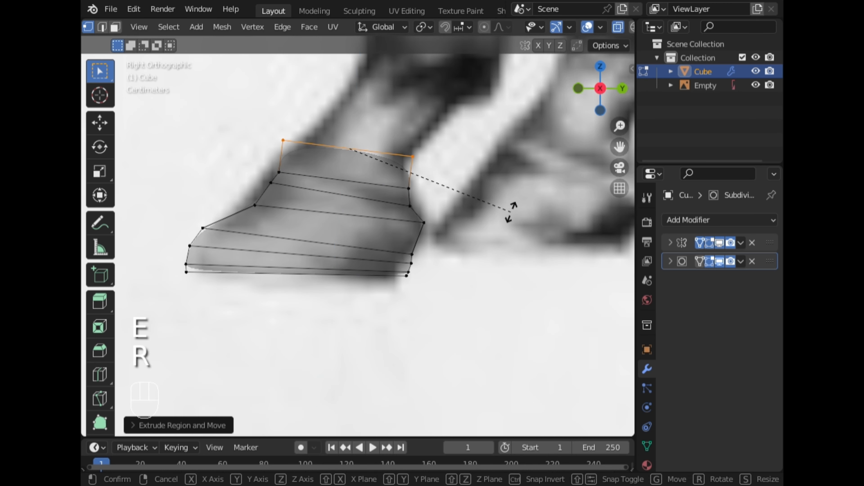
pyautogui.click(509, 221)
# Move the front corner of the new top edge onto the reference outline and select the whole edge again
pyautogui.moveTo(276, 126); pyautogui.dragTo(299, 150)
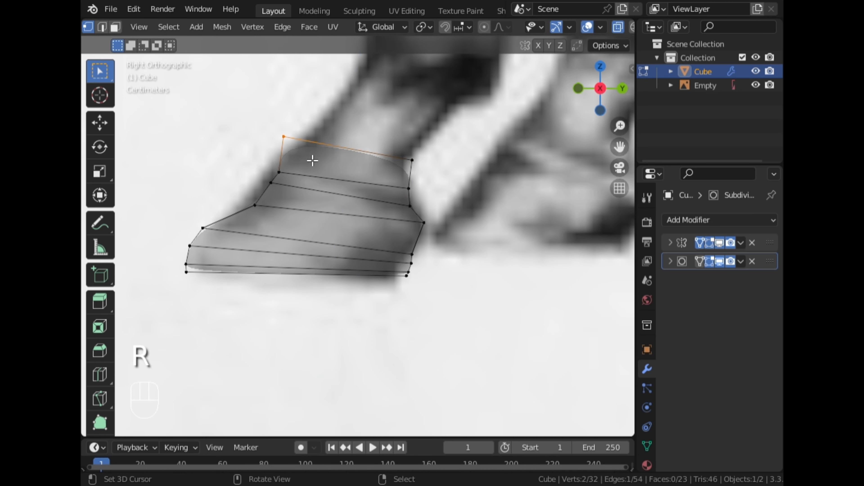
pyautogui.press('g')
pyautogui.click(320, 157)
pyautogui.keyDown('shift'); pyautogui.moveTo(442, 147); pyautogui.dragTo(395, 172); pyautogui.keyUp('shift')
pyautogui.press('e')
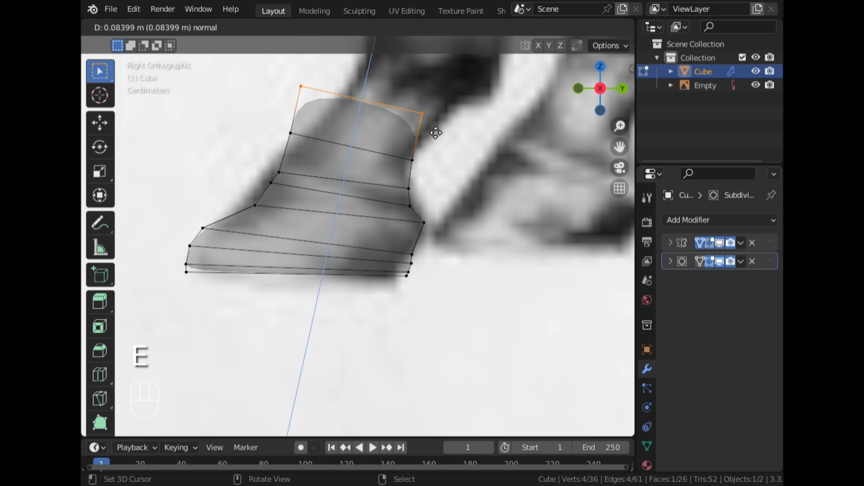
pyautogui.press('g')
pyautogui.rightClick(439, 117)
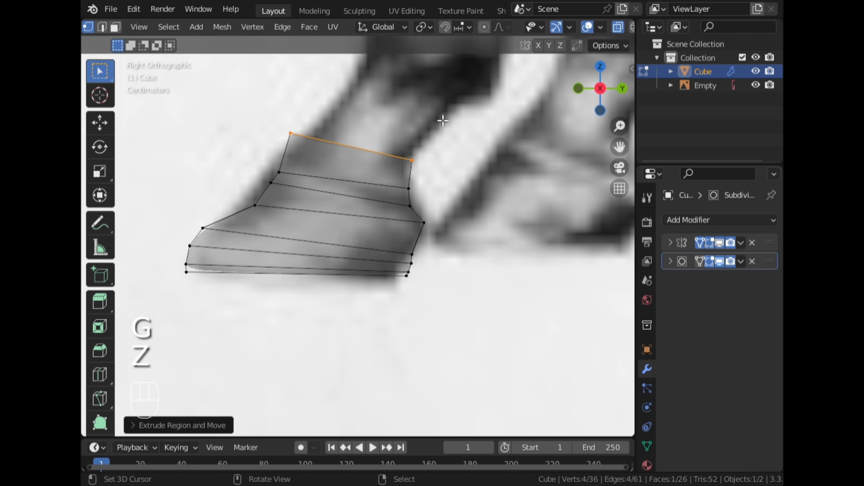
pyautogui.hotkey('ctrl', 'z')
pyautogui.hotkey('ctrl', 'z')
# Extrude the top edge up the pastern and shift it rearward to follow the slanted reference
pyautogui.press('e')
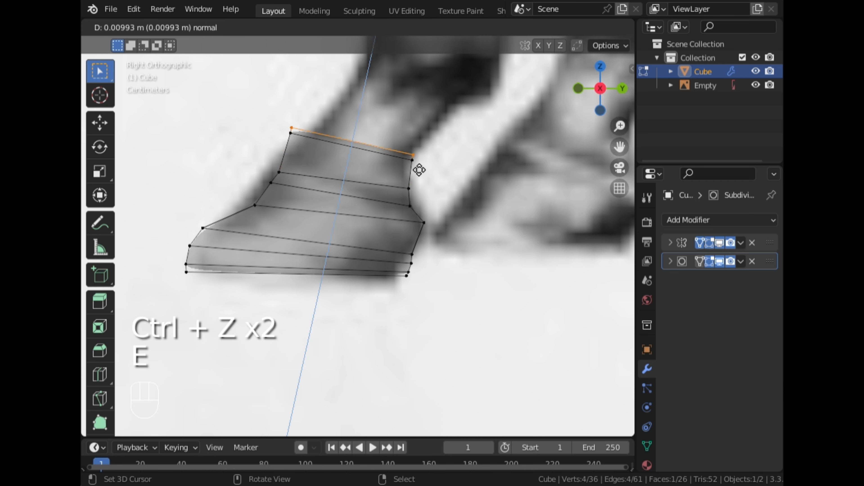
pyautogui.click(453, 140)
pyautogui.press('g')
pyautogui.click(476, 144)
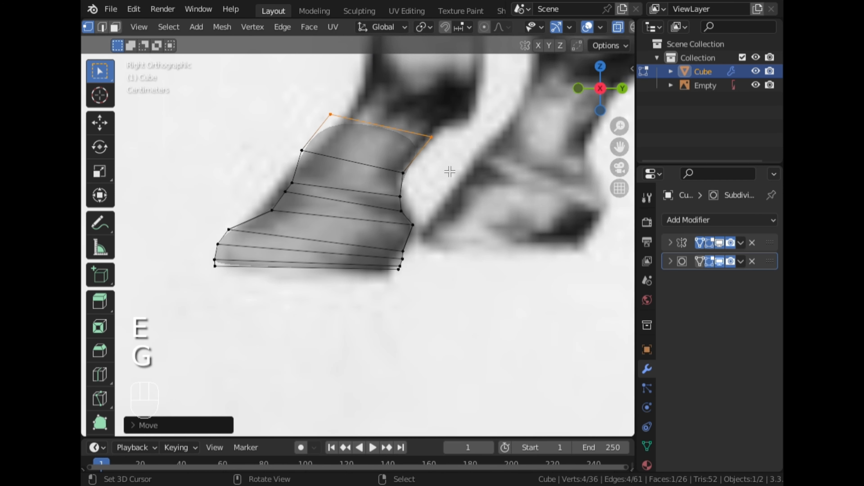
# Move the front corners of the three loops below the top edge onto the reference outline
pyautogui.scroll(2, 325, 149)
pyautogui.click(284, 118)
pyautogui.press('g')
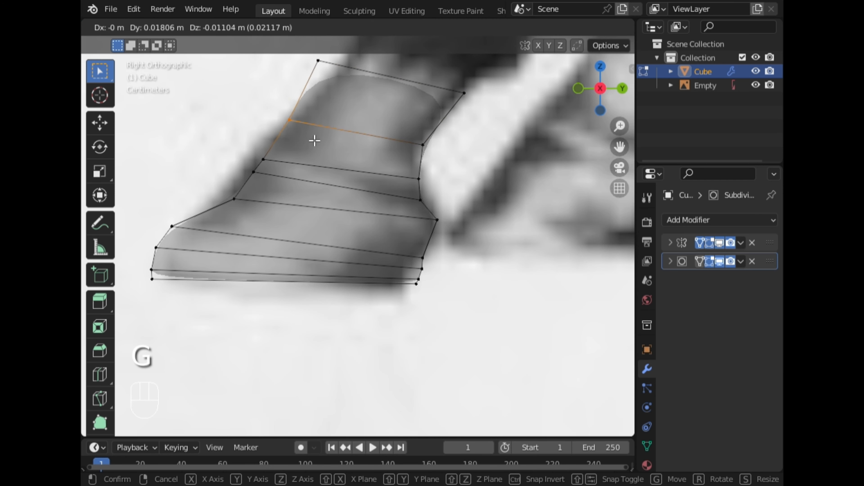
pyautogui.click(315, 141)
pyautogui.moveTo(251, 143); pyautogui.dragTo(261, 186)
pyautogui.press('g')
pyautogui.click(276, 161)
pyautogui.press('g')
pyautogui.click(251, 176)
# Move the front corner of the pastern's top edge onto the reference outline
pyautogui.scroll(-2, 270, 176)
pyautogui.moveTo(619, 147); pyautogui.dragTo(594, 195)
pyautogui.scroll(2, 469, 172)
pyautogui.moveTo(261, 109); pyautogui.dragTo(319, 155)
pyautogui.press('g')
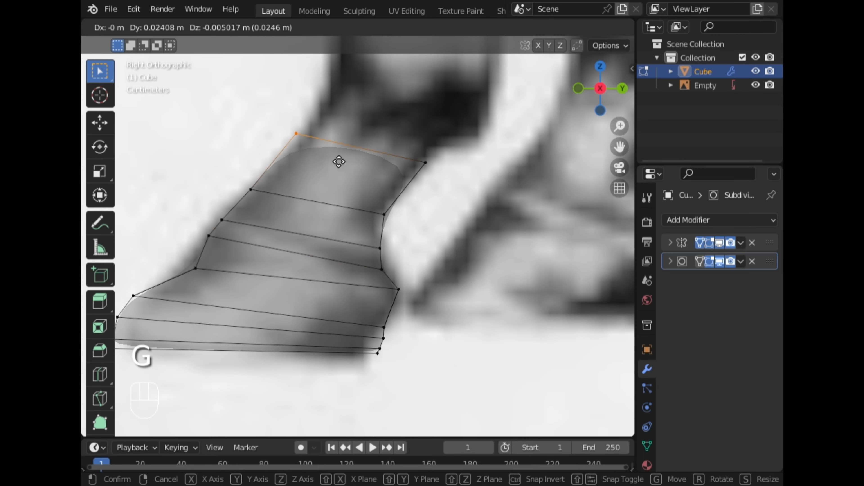
pyautogui.click(337, 160)
# In a perspective view, select the loop just below the pastern's top and scale it down to narrow the leg
pyautogui.scroll(-3, 338, 160)
pyautogui.moveTo(337, 160); pyautogui.dragTo(394, 204, button='middle')
pyautogui.keyDown('alt'); pyautogui.click(363, 236); pyautogui.keyUp('alt')
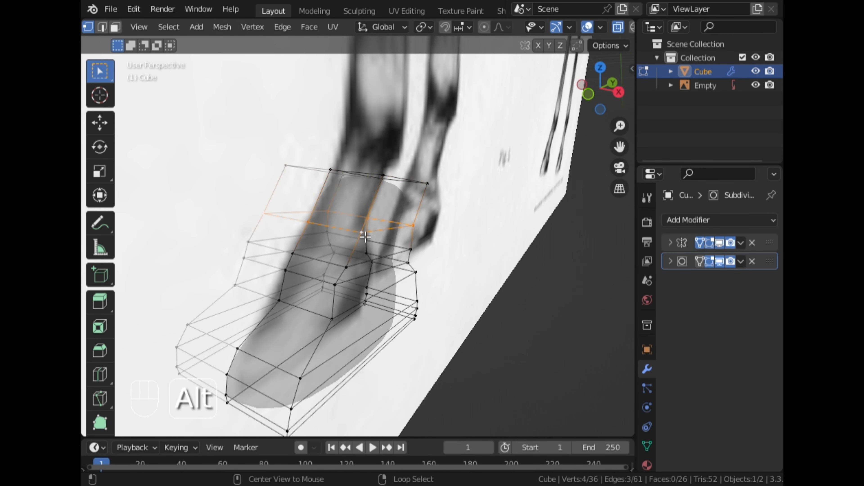
pyautogui.press('s')
pyautogui.rightClick(433, 228)
# Select the pastern's whole top loop and scale it down to about 0.7
pyautogui.rightClick(388, 182)
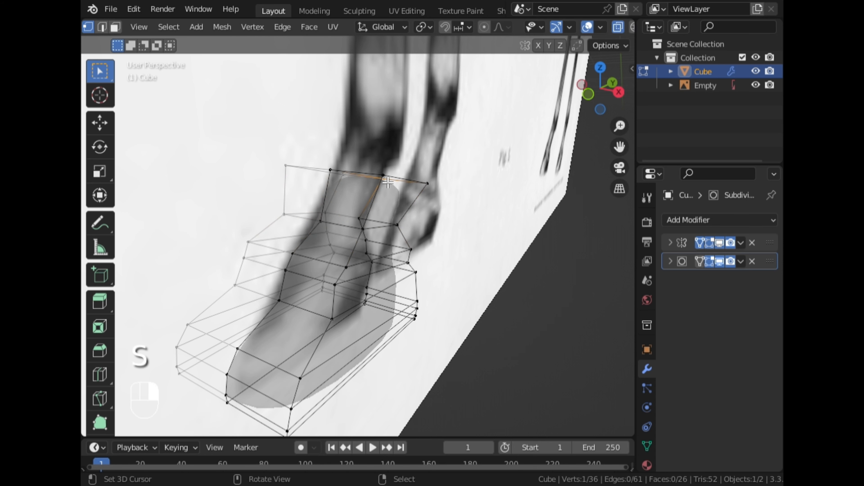
pyautogui.keyDown('alt'); pyautogui.click(332, 174); pyautogui.keyUp('alt')
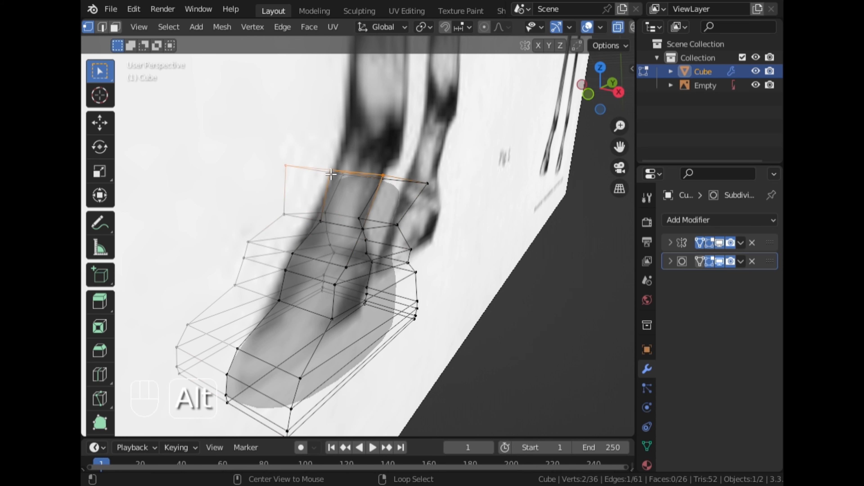
pyautogui.moveTo(455, 192); pyautogui.dragTo(420, 220, button='middle')
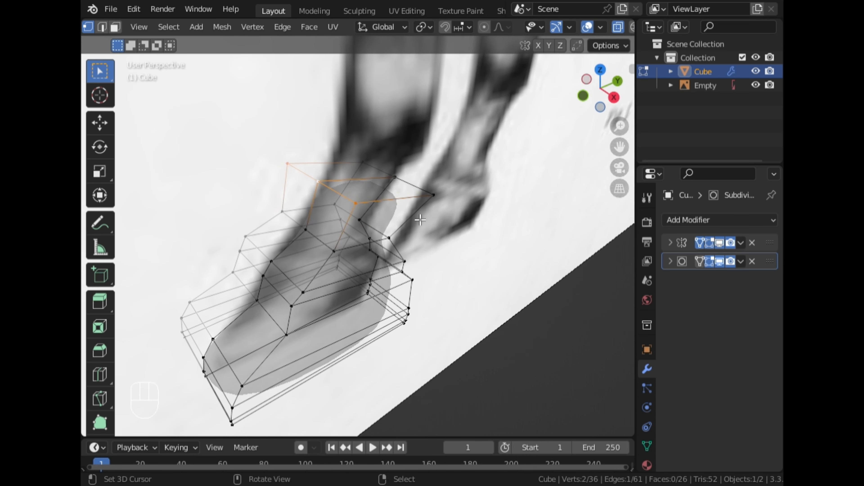
pyautogui.keyDown('alt'); pyautogui.rightClick(438, 202); pyautogui.keyUp('alt')
pyautogui.keyDown('alt'); pyautogui.rightClick(327, 203); pyautogui.keyUp('alt')
pyautogui.keyDown('alt'); pyautogui.rightClick(352, 205); pyautogui.keyUp('alt')
pyautogui.moveTo(409, 196); pyautogui.dragTo(404, 197, button='middle')
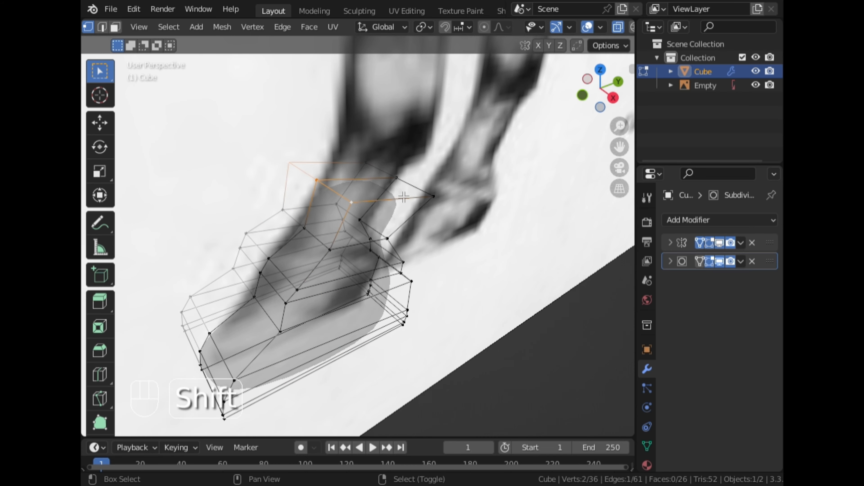
pyautogui.moveTo(467, 219); pyautogui.dragTo(500, 217, button='middle')
pyautogui.press('s')
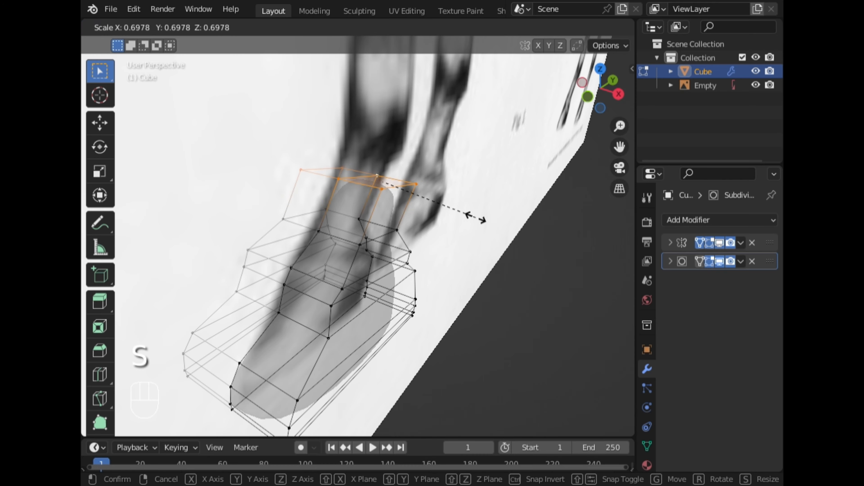
pyautogui.click(475, 218)
pyautogui.moveTo(475, 217); pyautogui.dragTo(442, 177, button='middle')
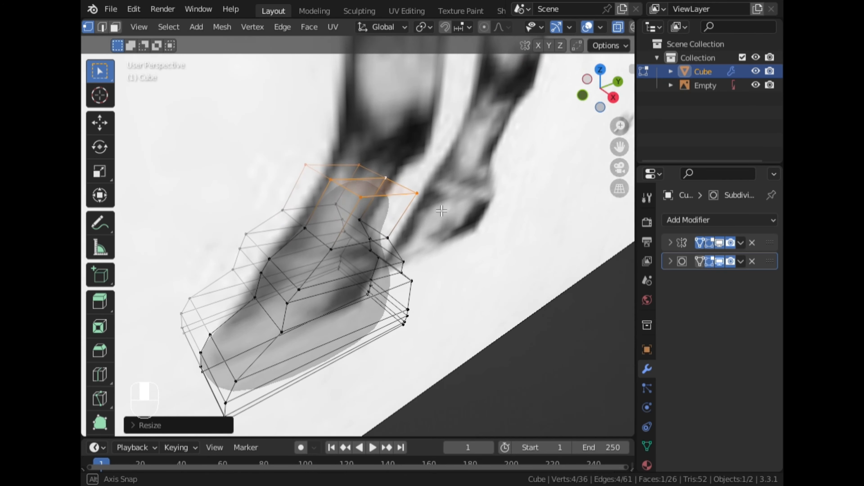
# Compare the smoothed hoof and pastern with the side-view reference in Object Mode, then resume see-through mesh editing
pyautogui.press('Tab')
pyautogui.moveTo(533, 54); pyautogui.dragTo(401, 166, button='middle')
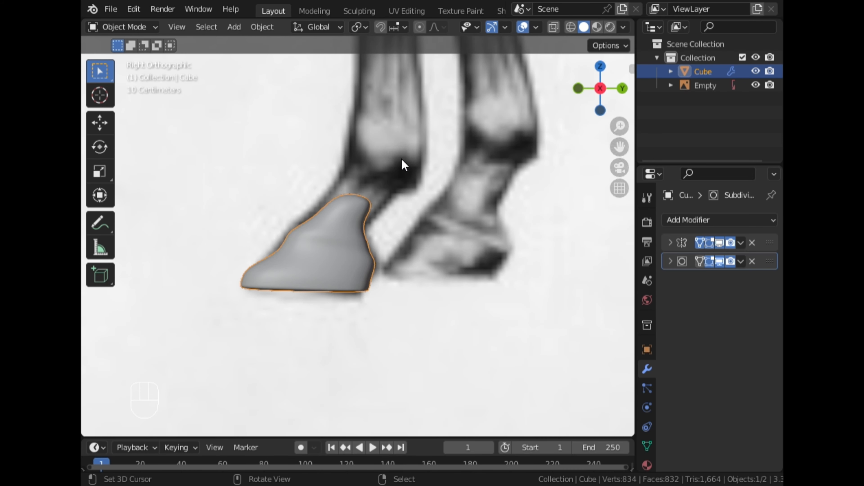
pyautogui.press('Tab')
pyautogui.scroll(3, 377, 167)
pyautogui.scroll(-5, 558, 27)
pyautogui.click(565, 27)
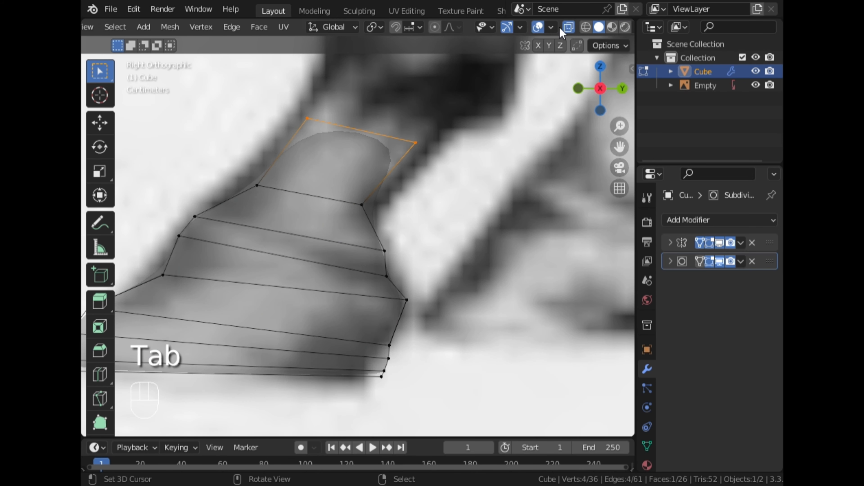
# Move the front and rear corners of the narrowed top edge back onto the reference outline in the side view
pyautogui.moveTo(300, 105); pyautogui.dragTo(335, 150)
pyautogui.press('g')
pyautogui.click(333, 151)
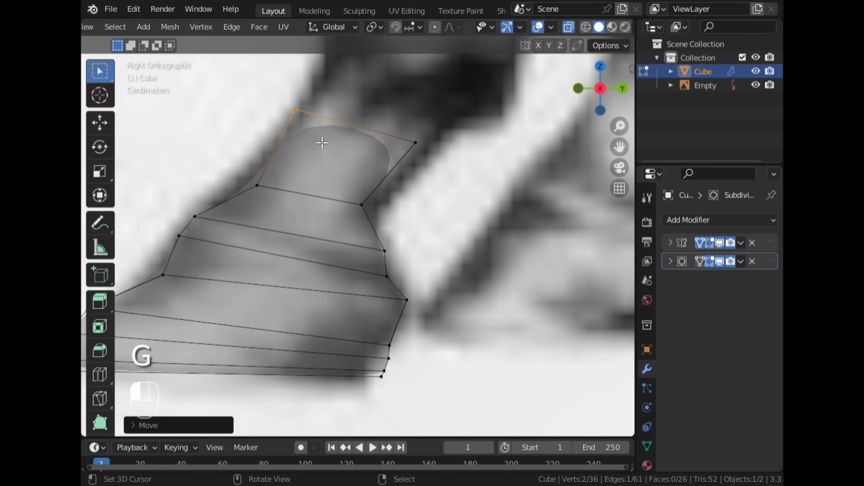
pyautogui.press('g')
pyautogui.click(415, 190)
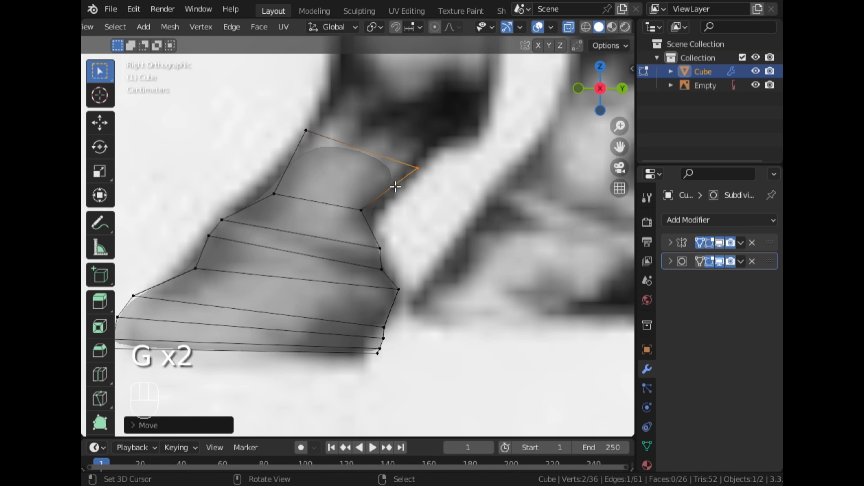
# Extrude the whole top edge upward into the fetlock and scale it up to about 1.07
pyautogui.keyDown('shift'); pyautogui.click(315, 128); pyautogui.keyUp('shift')
pyautogui.scroll(-2, 340, 163)
pyautogui.press('e')
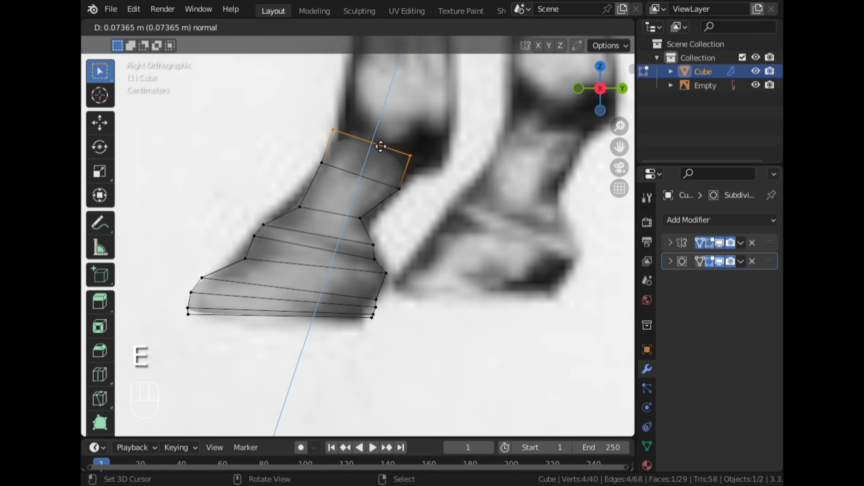
pyautogui.press('z')
pyautogui.click(381, 139)
pyautogui.press('s')
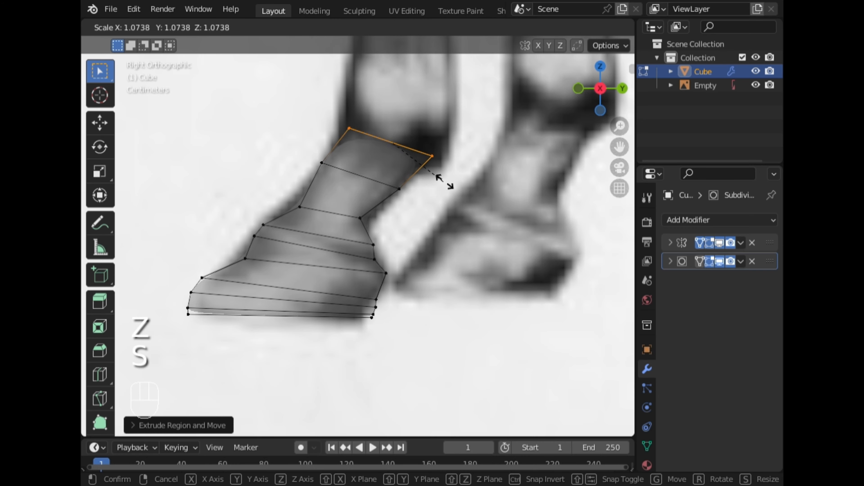
pyautogui.click(449, 185)
# Extrude the fetlock's top edge upward again in the side view and rotate it closer to horizontal
pyautogui.scroll(2, 434, 202)
pyautogui.scroll(-3, 405, 205)
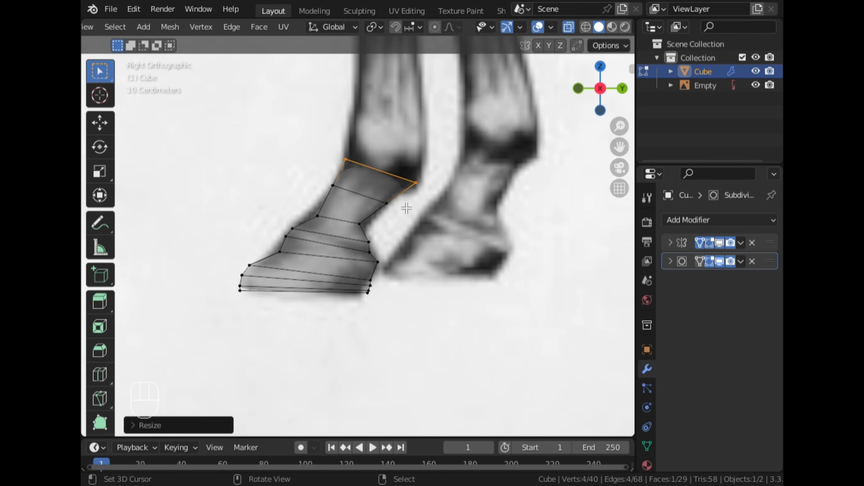
pyautogui.moveTo(405, 205); pyautogui.dragTo(460, 225, button='middle')
pyautogui.click(611, 91)
pyautogui.moveTo(619, 147); pyautogui.dragTo(610, 201)
pyautogui.scroll(1, 511, 222)
pyautogui.press('e')
pyautogui.press('z')
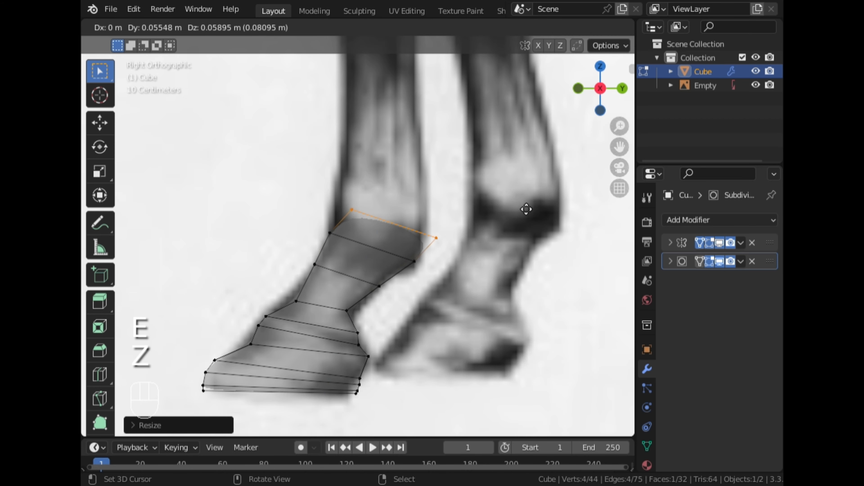
pyautogui.press('r')
pyautogui.click(506, 223)
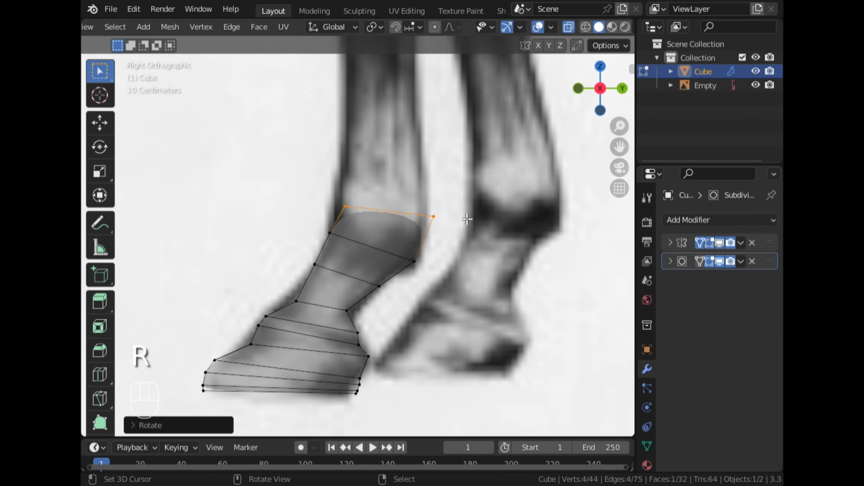
# Move the rear and front corners of the fetlock's new top edge onto the reference outline
pyautogui.press('g')
pyautogui.click(458, 257)
pyautogui.scroll(2, 419, 216)
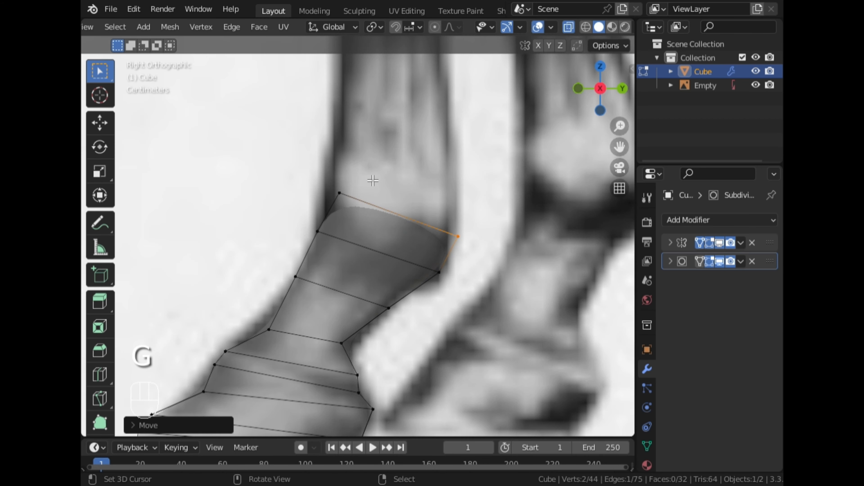
pyautogui.moveTo(317, 168); pyautogui.dragTo(355, 218)
pyautogui.press('g')
pyautogui.click(343, 228)
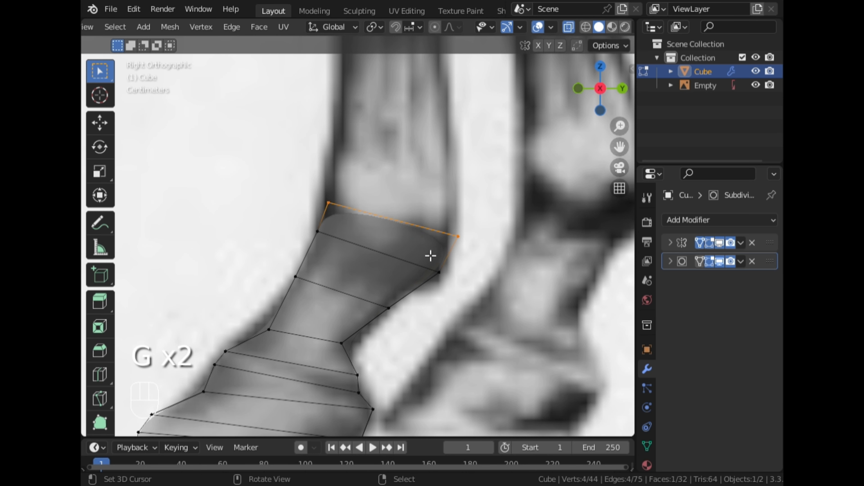
# Extrude the top edge above the fetlock, rotate it nearly level and align it with the lower leg
pyautogui.press('e')
pyautogui.click(491, 204)
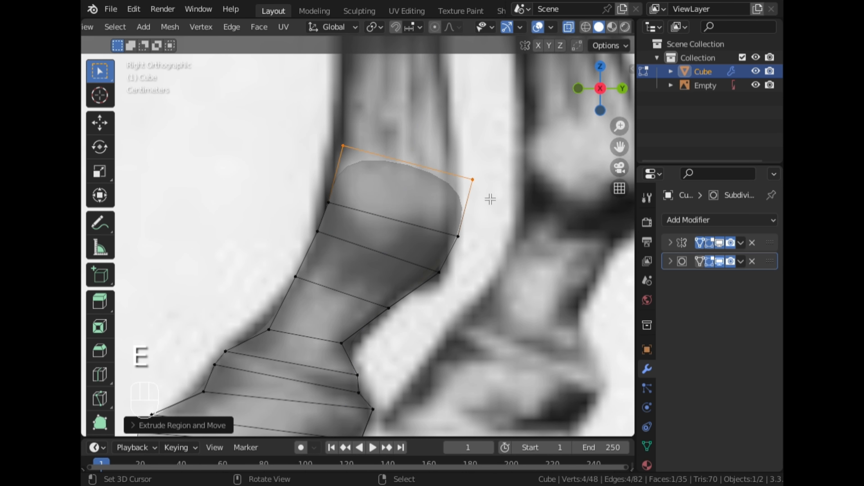
pyautogui.press('r')
pyautogui.click(524, 207)
pyautogui.press('g')
pyautogui.click(515, 210)
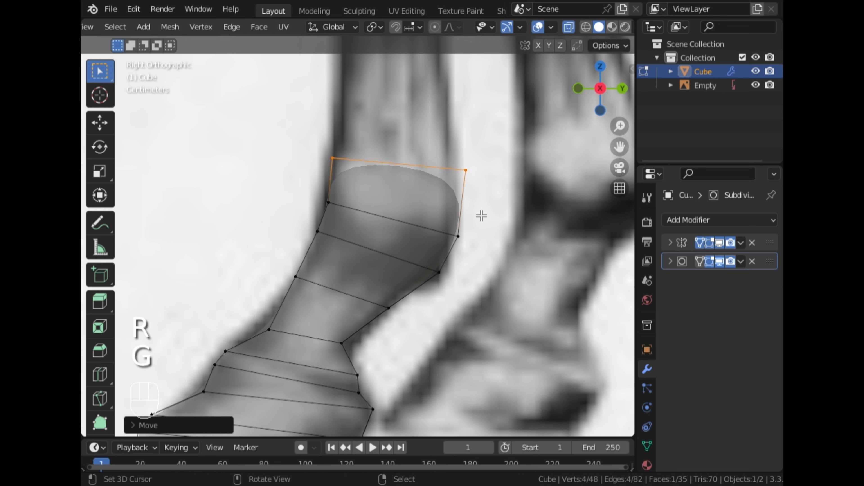
# Add a loop cut midway through the newest leg segment and move its rear corner inward to the reference outline
pyautogui.hotkey('ctrl', 'r')
pyautogui.doubleClick(462, 209)
pyautogui.moveTo(487, 200); pyautogui.dragTo(445, 219)
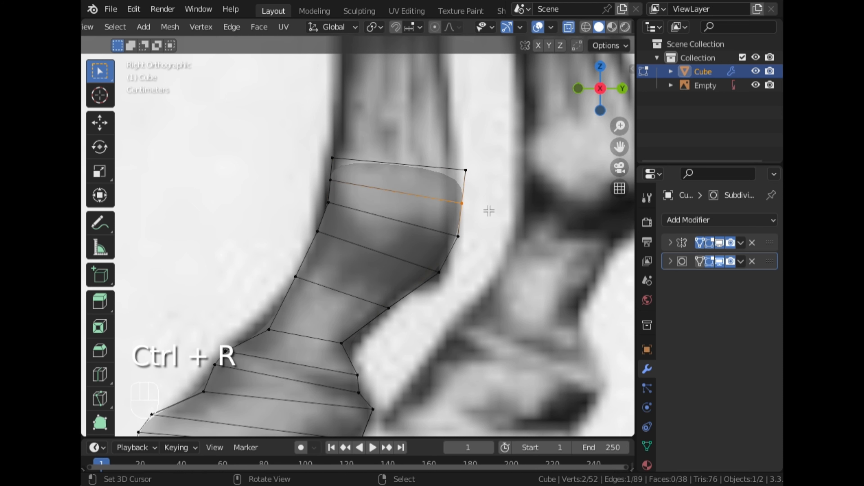
pyautogui.press('g')
pyautogui.click(479, 218)
# Move the rear corners of the two fetlock loops below the cut and of the top edge onto the outline
pyautogui.press('g')
pyautogui.click(472, 262)
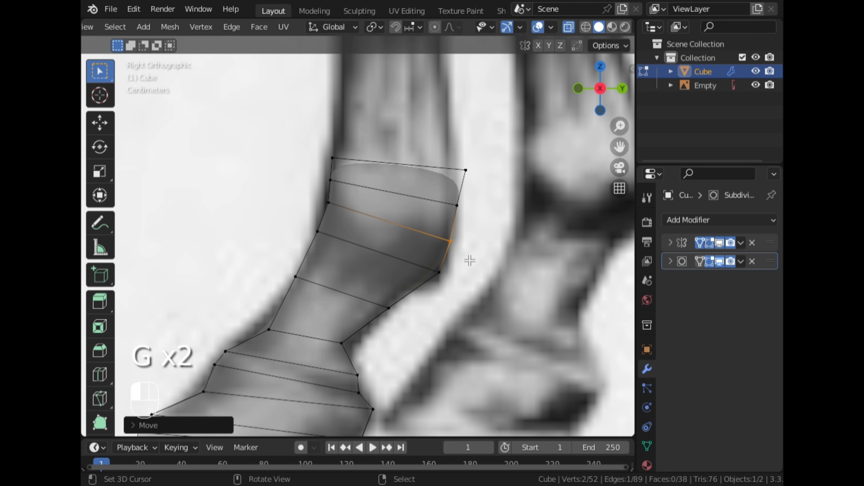
pyautogui.moveTo(468, 259); pyautogui.dragTo(426, 289)
pyautogui.press('g')
pyautogui.click(438, 281)
pyautogui.moveTo(490, 162); pyautogui.dragTo(456, 185)
pyautogui.press('g')
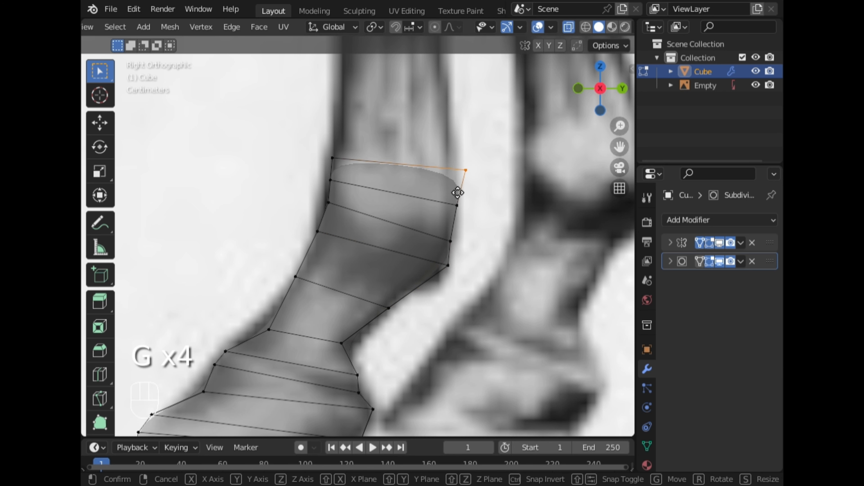
pyautogui.click(444, 187)
# Extrude the whole top edge up the lower leg to just below the knee and center it on the reference
pyautogui.scroll(-2, 357, 150)
pyautogui.keyDown('shift'); pyautogui.moveTo(326, 154); pyautogui.dragTo(354, 192); pyautogui.keyUp('shift')
pyautogui.scroll(-2, 391, 187)
pyautogui.press('e')
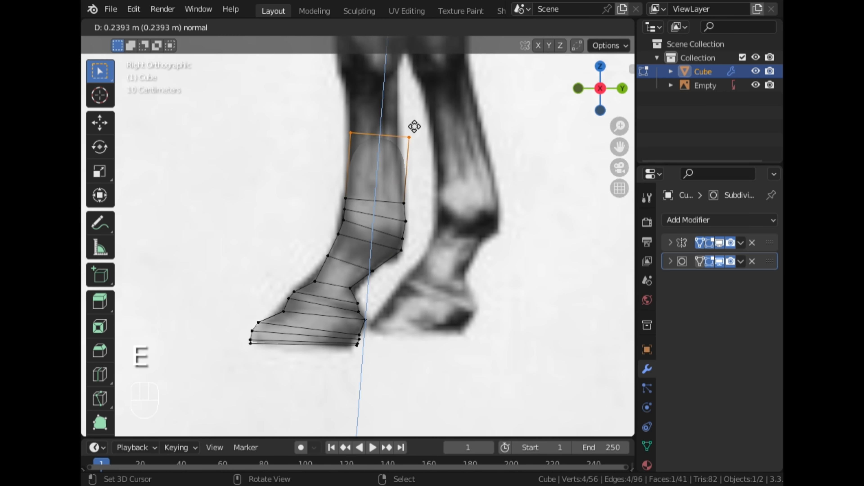
pyautogui.click(403, 91)
pyautogui.press('g')
pyautogui.click(449, 113)
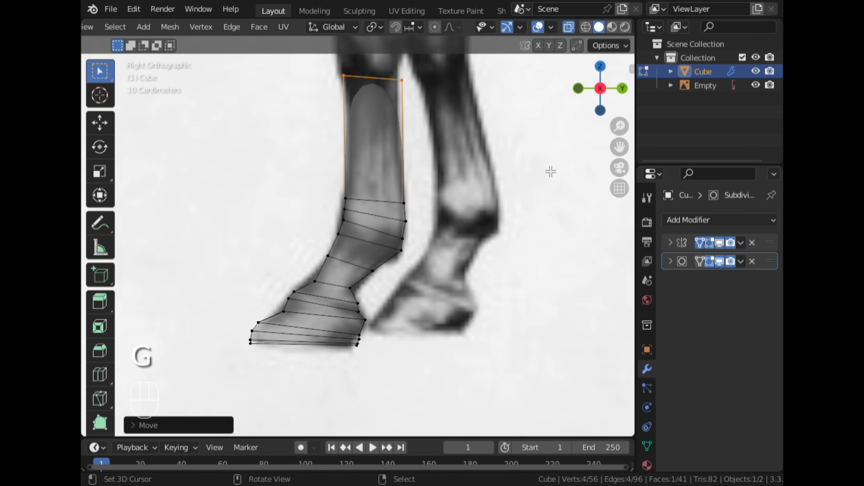
# Scale the leg's top edge below the knee down to about 0.95 so it fits the reference outline
pyautogui.scroll(-2, 565, 172)
pyautogui.moveTo(625, 153); pyautogui.dragTo(616, 226)
pyautogui.scroll(2, 478, 188)
pyautogui.press('s')
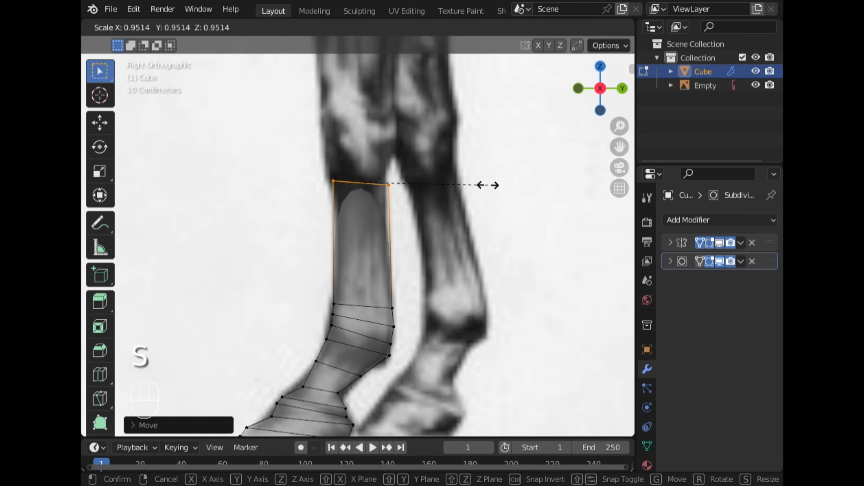
pyautogui.click(483, 185)
pyautogui.hotkey('ctrl', 'r')
pyautogui.click(361, 231)
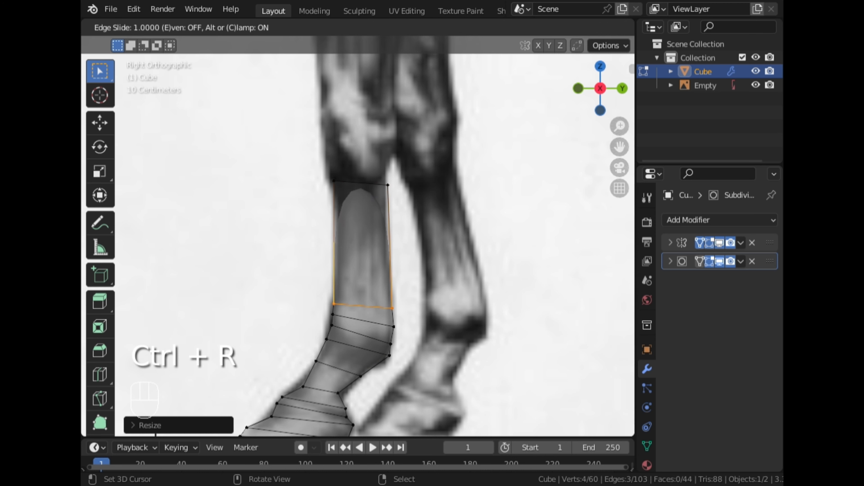
pyautogui.click(151, 41)
pyautogui.click(157, 427)
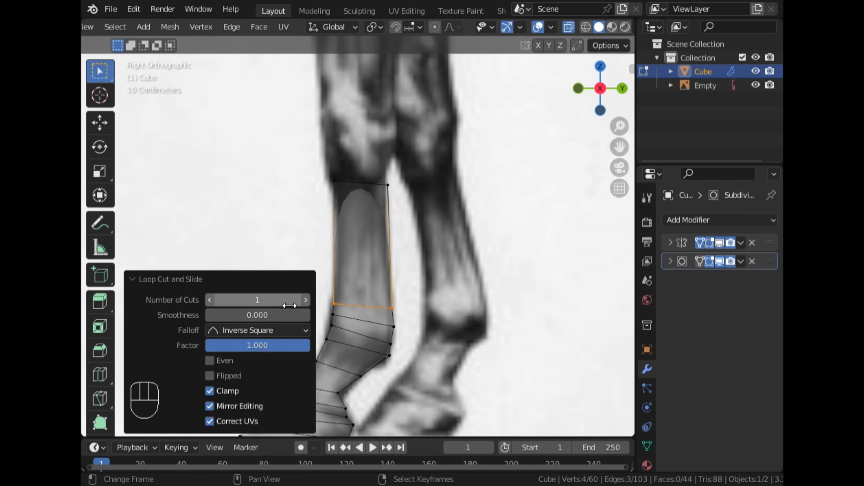
pyautogui.click(306, 300)
pyautogui.click(305, 300)
pyautogui.click(306, 300)
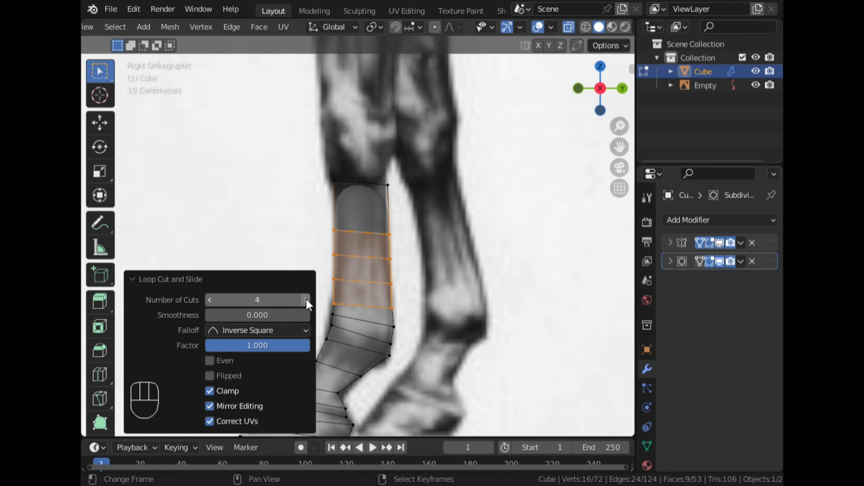
pyautogui.click(306, 299)
pyautogui.click(306, 299)
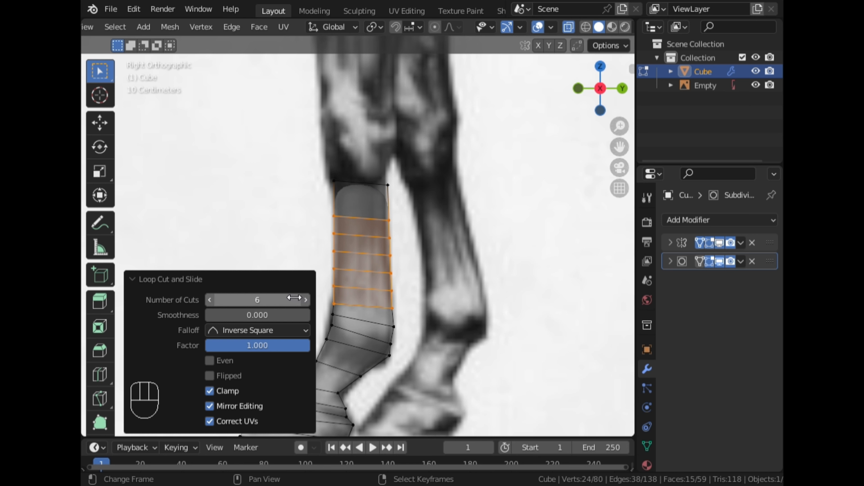
pyautogui.hotkey('ctrl', 'z')
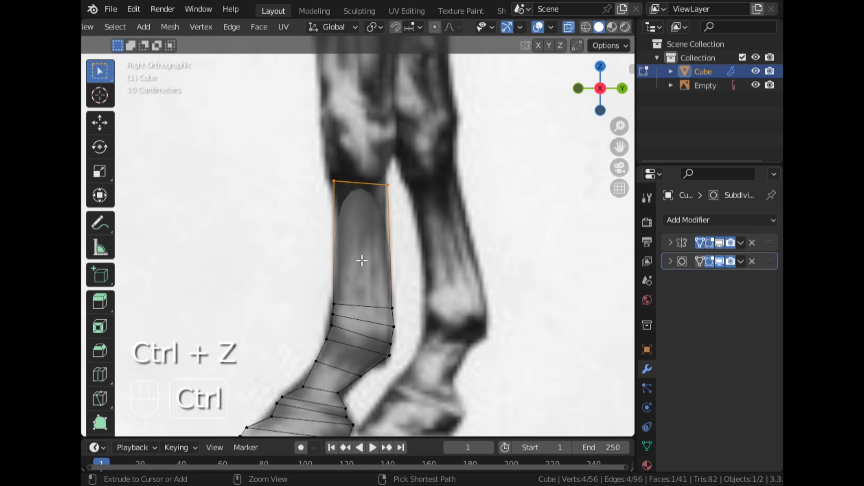
# Divide the long lower-leg segment with five evenly spaced loop cuts at factor 0
pyautogui.hotkey('ctrl', 'r')
pyautogui.click(306, 299)
pyautogui.click(306, 300)
pyautogui.click(306, 299)
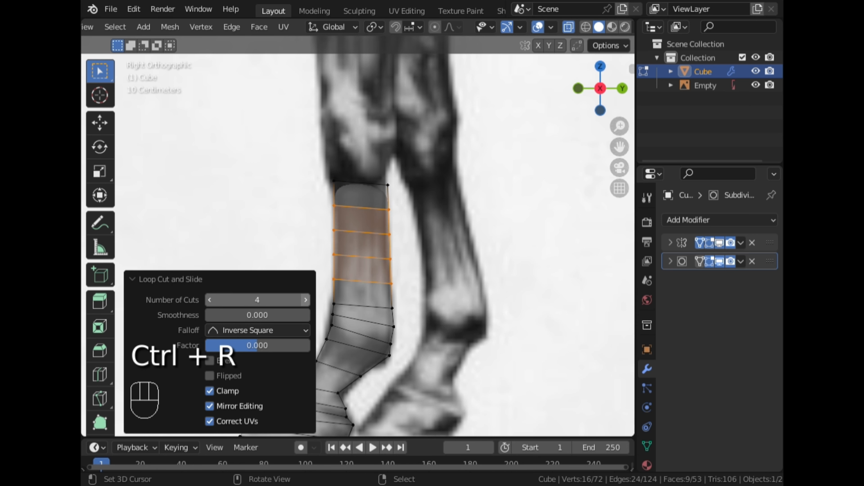
pyautogui.click(306, 300)
pyautogui.click(306, 299)
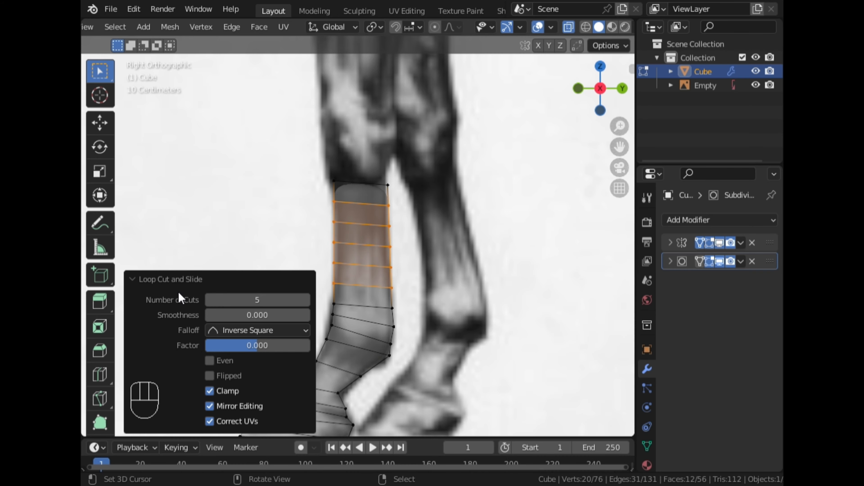
# Inspect the smoothed leg in Object Mode from an angle, and return to editing it in the right side view
pyautogui.moveTo(289, 251); pyautogui.dragTo(317, 284, button='middle')
pyautogui.press('Tab')
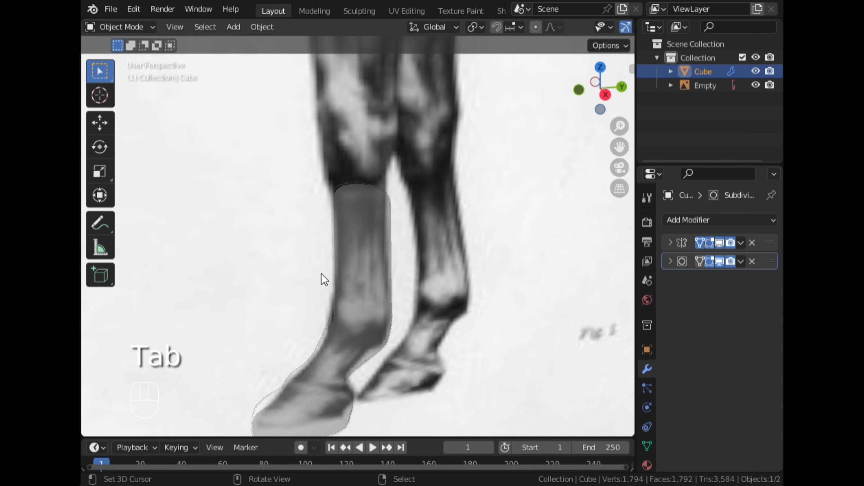
pyautogui.scroll(-2, 324, 280)
pyautogui.moveTo(441, 148)
pyautogui.mouseDown(button='middle')
pyautogui.moveTo(599, 127)
pyautogui.moveTo(496, 141)
pyautogui.moveTo(443, 138)
pyautogui.mouseUp(button='middle')
pyautogui.click(604, 97)
pyautogui.scroll(2, 504, 132)
pyautogui.press('Tab')
pyautogui.scroll(2, 435, 152)
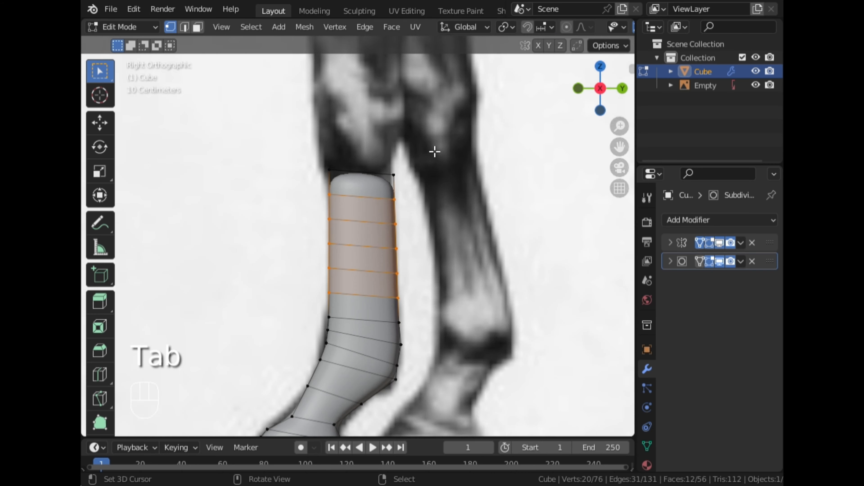
# Turn on X-ray and move the leg's top edge about 0.017 m forward and 0.01 m up
pyautogui.scroll(-5, 563, 30)
pyautogui.click(592, 29)
pyautogui.moveTo(426, 98); pyautogui.dragTo(319, 183)
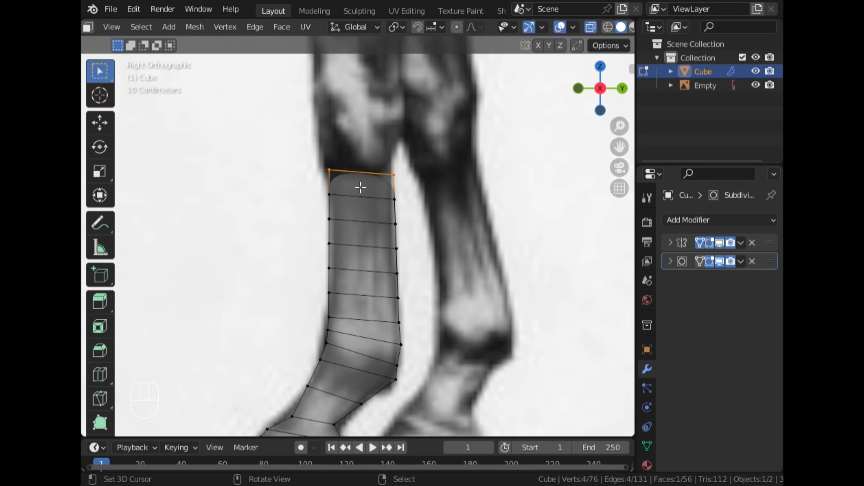
pyautogui.scroll(-1, 371, 188)
pyautogui.scroll(1, 408, 193)
pyautogui.press('g')
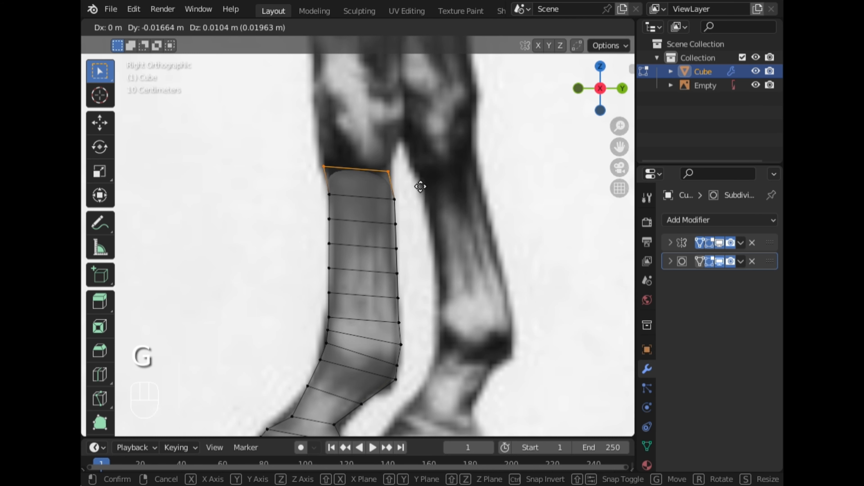
pyautogui.click(347, 170)
# Move the front and rear corners of the top edge outward onto the reference outline
pyautogui.press('g')
pyautogui.click(320, 184)
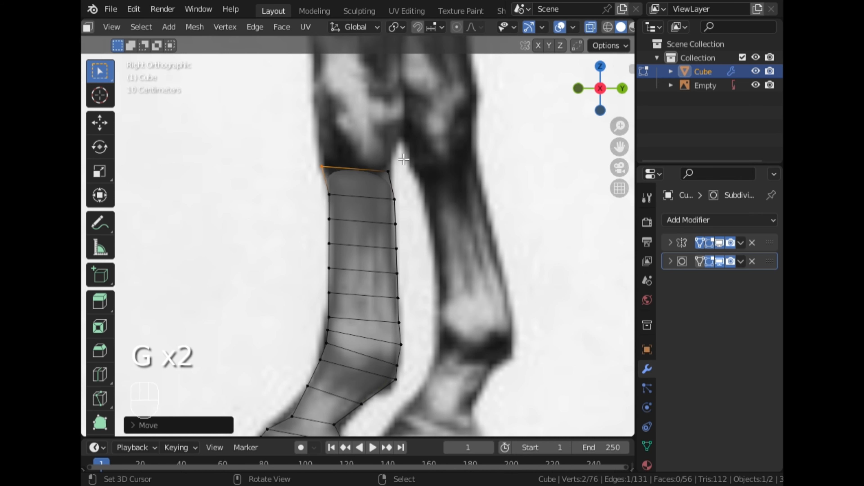
pyautogui.press('g')
pyautogui.click(415, 180)
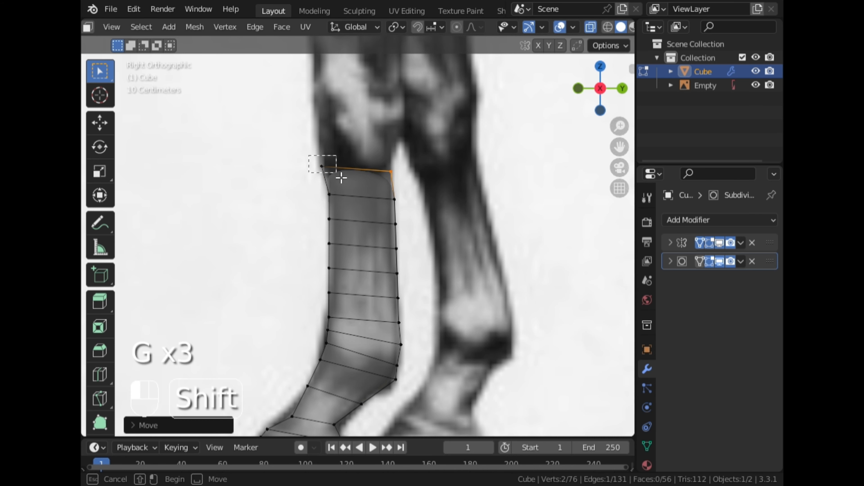
# Extrude the whole top edge upward into the knee and scale it up to match the knee's width
pyautogui.keyDown('shift'); pyautogui.click(327, 169); pyautogui.keyUp('shift')
pyautogui.press('e')
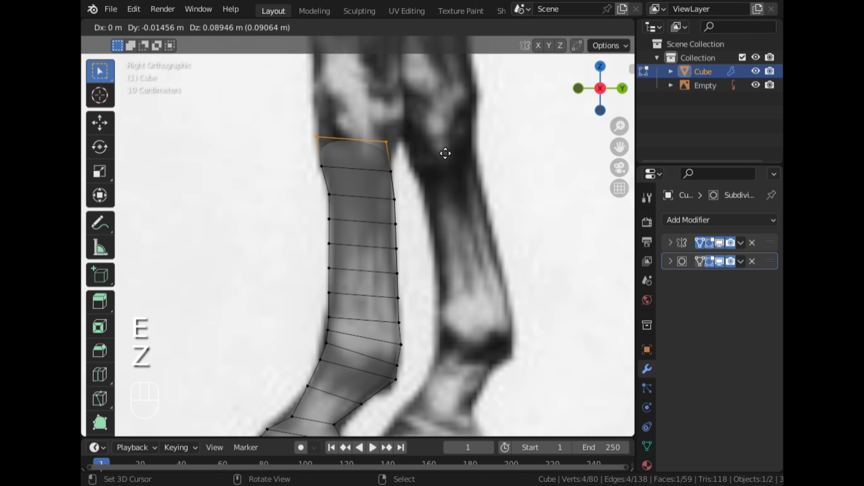
pyautogui.click(448, 145)
pyautogui.press('s')
pyautogui.click(511, 160)
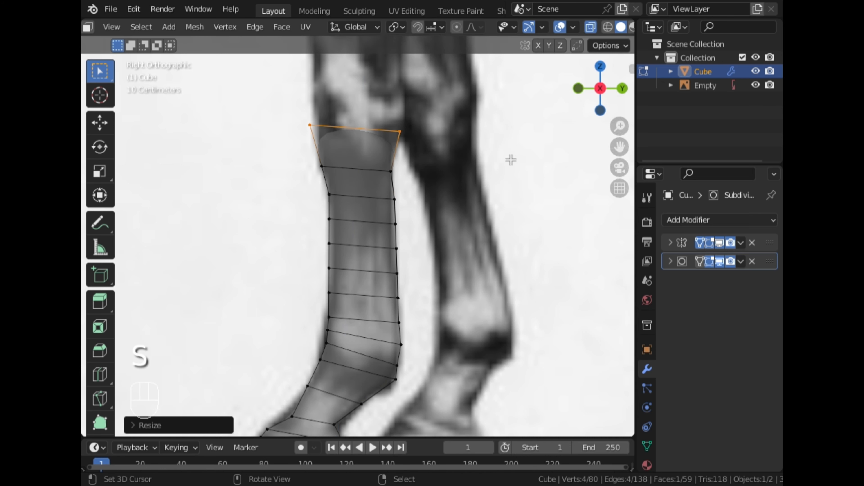
# Extrude the top edge up twice through the knee, by about 0.1 m and about 0.165 m
pyautogui.scroll(-3, 403, 143)
pyautogui.press('e')
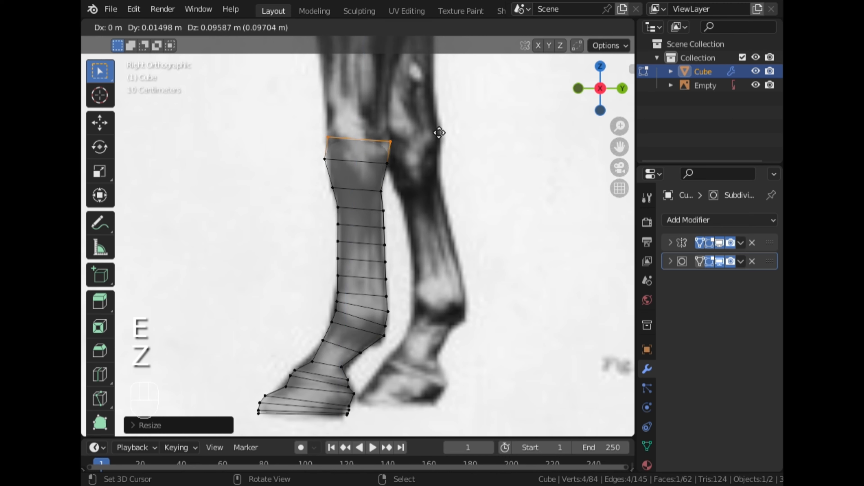
pyautogui.click(439, 130)
pyautogui.keyDown('shift'); pyautogui.moveTo(484, 133); pyautogui.dragTo(480, 196, button='middle'); pyautogui.keyUp('shift')
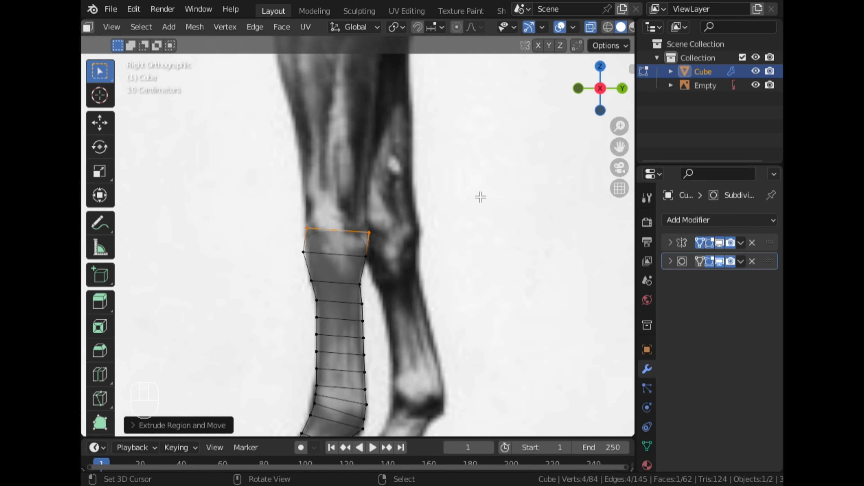
pyautogui.press('e')
pyautogui.press('z')
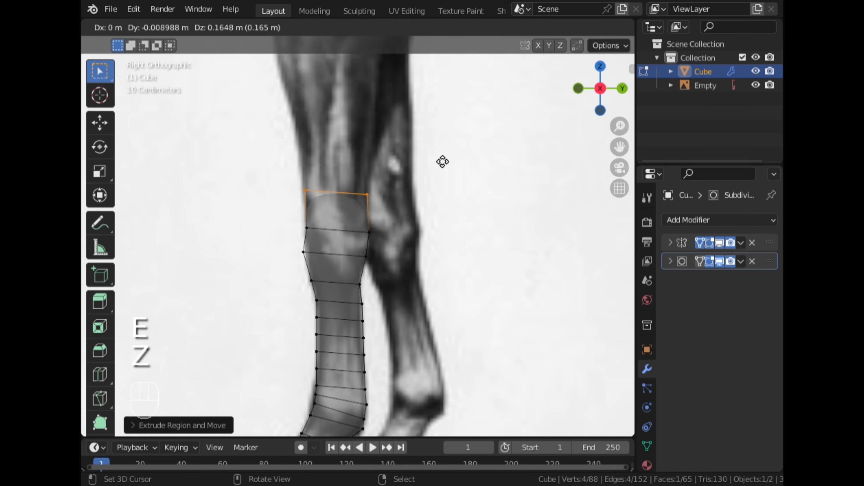
pyautogui.click(442, 161)
# Add a centered loop cut in the segment flaring into the knee, and move the front corner of the loop above it slightly rearward
pyautogui.scroll(2, 347, 275)
pyautogui.hotkey('ctrl', 'r')
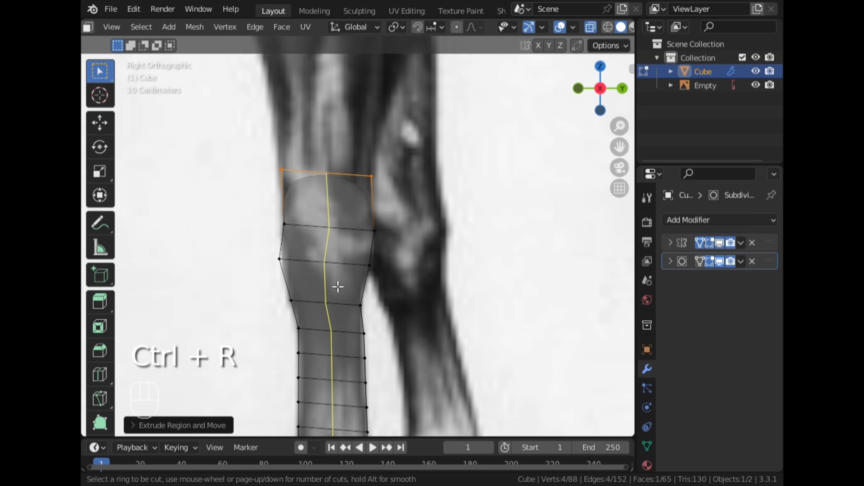
pyautogui.click(288, 288)
pyautogui.rightClick(368, 287)
pyautogui.keyDown('shift'); pyautogui.moveTo(593, 157); pyautogui.dragTo(607, 89, button='middle'); pyautogui.keyUp('shift')
pyautogui.scroll(2, 376, 195)
pyautogui.moveTo(239, 160); pyautogui.dragTo(285, 190)
pyautogui.press('g')
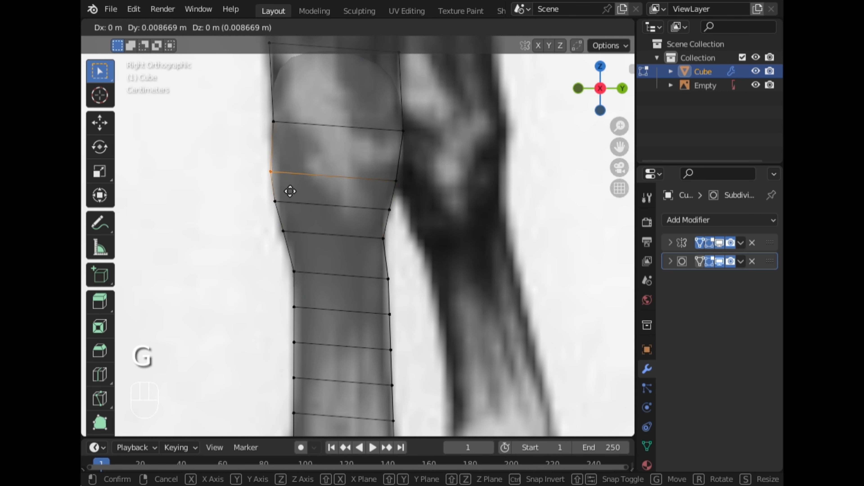
pyautogui.click(292, 191)
# Add one centered loop cut in each of the two uppermost knee segments
pyautogui.hotkey('ctrl', 'r')
pyautogui.click(274, 146)
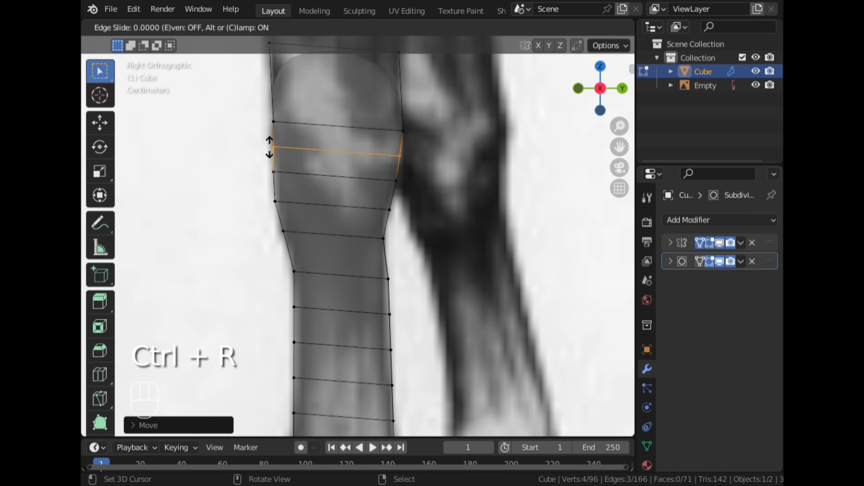
pyautogui.rightClick(276, 151)
pyautogui.scroll(-1, 276, 151)
pyautogui.hotkey('ctrl', 'r')
pyautogui.click(286, 119)
pyautogui.rightClick(286, 119)
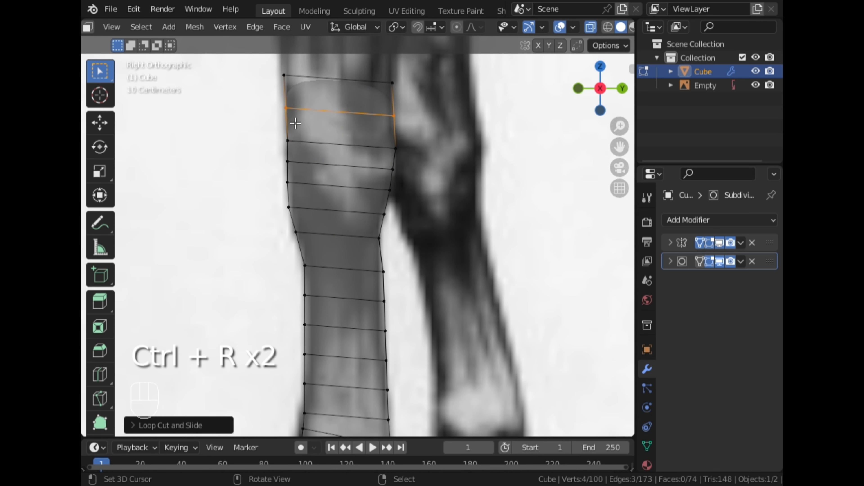
# Enlarge the horizontal edge loop at the widest part of the knee, using smooth proportional editing with a size of 0.08
pyautogui.scroll(1, 358, 176)
pyautogui.keyDown('alt'); pyautogui.click(280, 174); pyautogui.keyUp('alt')
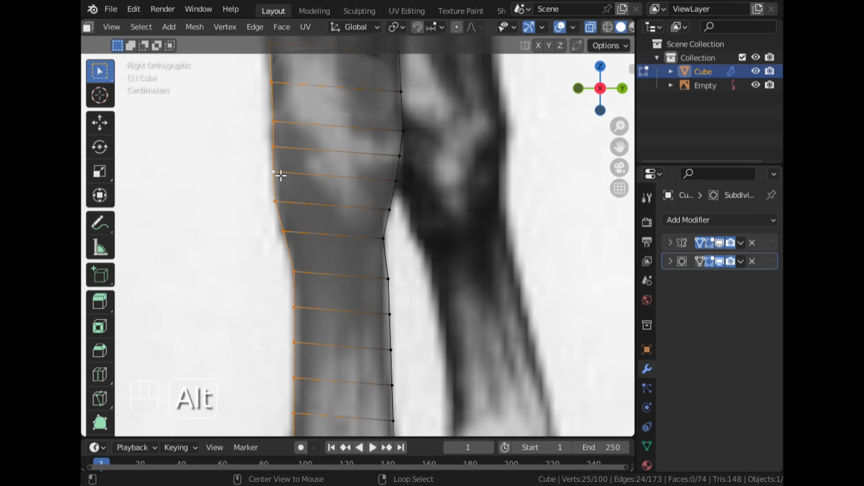
pyautogui.keyDown('alt'); pyautogui.click(344, 179); pyautogui.keyUp('alt')
pyautogui.moveTo(343, 179); pyautogui.dragTo(407, 236, button='middle')
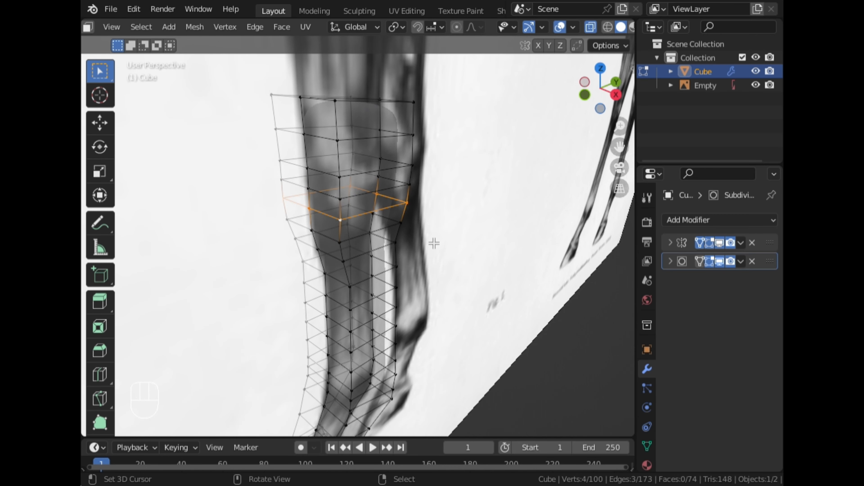
pyautogui.press('s')
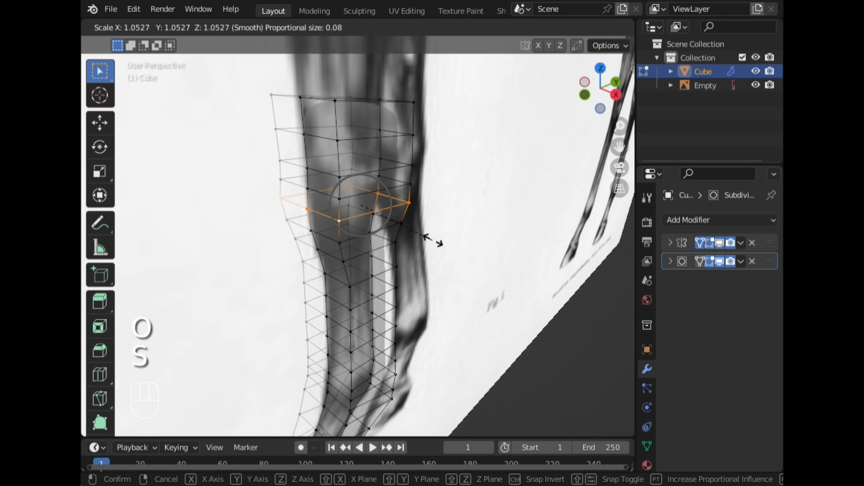
pyautogui.click(447, 249)
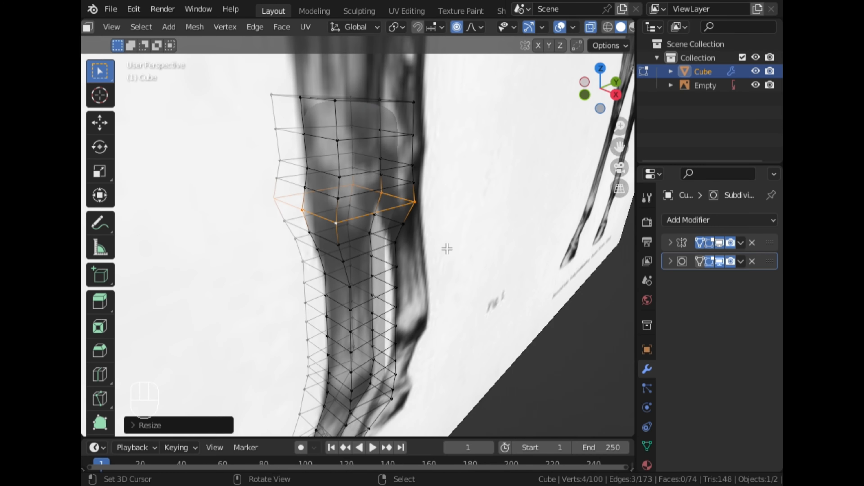
# Turn off X-ray and add a lengthwise loop cut down the outer side of the leg
pyautogui.click(592, 31)
pyautogui.scroll(-4, 442, 169)
pyautogui.moveTo(377, 179); pyautogui.dragTo(253, 187, button='middle')
pyautogui.scroll(-2, 328, 198)
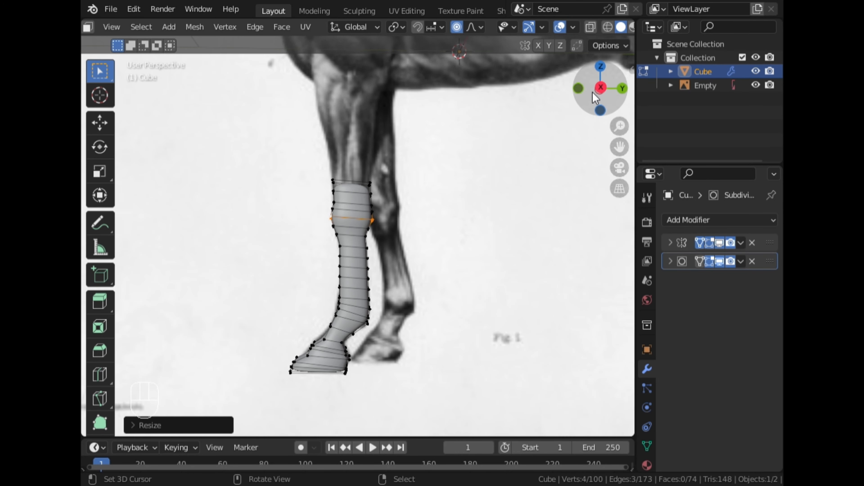
pyautogui.moveTo(379, 213); pyautogui.dragTo(347, 247, button='middle')
pyautogui.hotkey('ctrl', 'r')
pyautogui.click(354, 241)
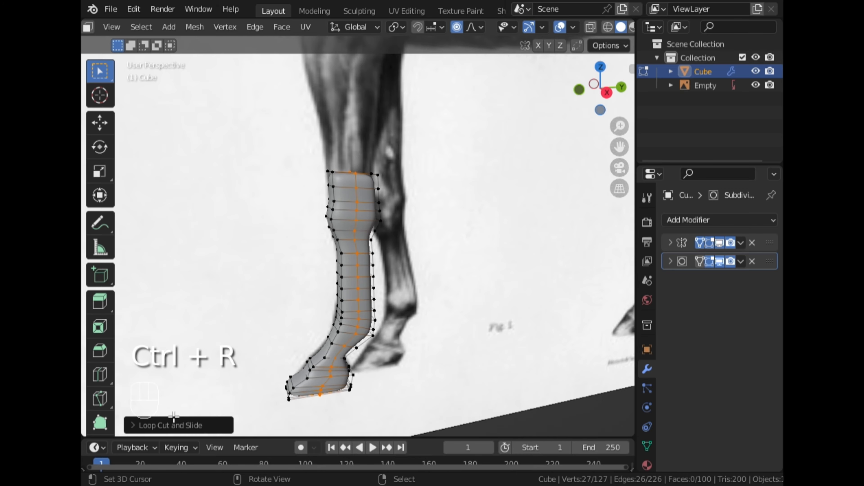
# Increase the lengthwise loop cut on the leg to two cuts
pyautogui.scroll(-3, 205, 313)
pyautogui.moveTo(207, 310); pyautogui.dragTo(288, 302, button='middle')
pyautogui.scroll(3, 288, 301)
pyautogui.click(189, 425)
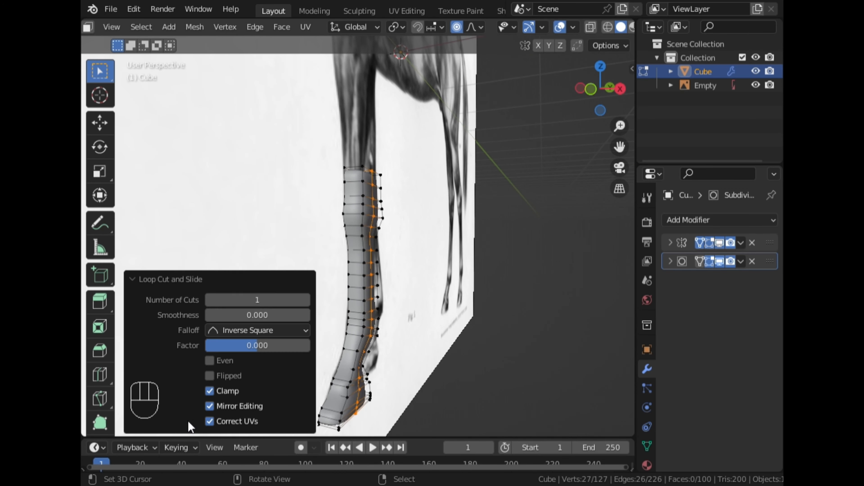
pyautogui.click(308, 299)
pyautogui.moveTo(309, 271); pyautogui.dragTo(175, 265, button='middle')
pyautogui.click(176, 281)
pyautogui.moveTo(250, 239); pyautogui.dragTo(430, 228, button='middle')
# Add another lengthwise loop cut between the existing ones on the outer side of the leg
pyautogui.click(357, 186)
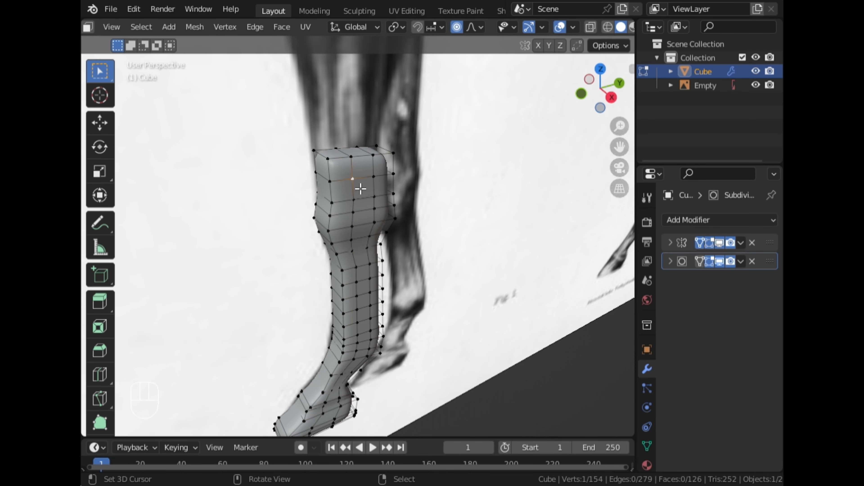
pyautogui.hotkey('ctrl', 'r')
pyautogui.click(361, 188)
pyautogui.moveTo(361, 188); pyautogui.dragTo(373, 177, button='middle')
pyautogui.click(368, 175)
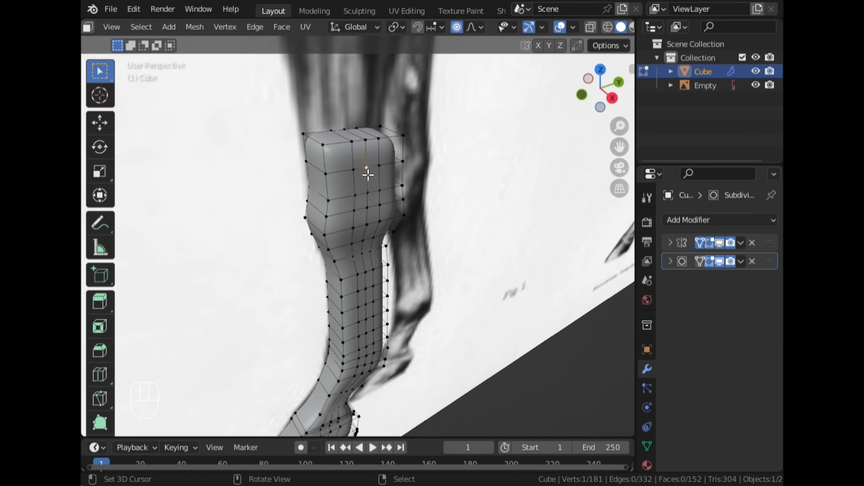
# Turn on X-ray and push the central vertex on the knee's outer side outward along X with proportional editing
pyautogui.click(593, 32)
pyautogui.moveTo(451, 150); pyautogui.dragTo(432, 142, button='middle')
pyautogui.click(610, 95)
pyautogui.scroll(1, 346, 177)
pyautogui.rightClick(348, 163)
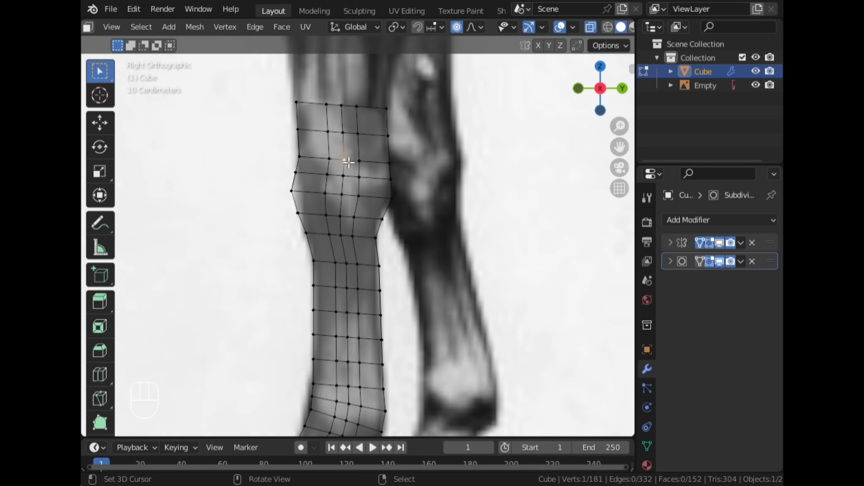
pyautogui.moveTo(349, 163); pyautogui.dragTo(388, 199, button='middle')
pyautogui.press('g')
pyautogui.press('x')
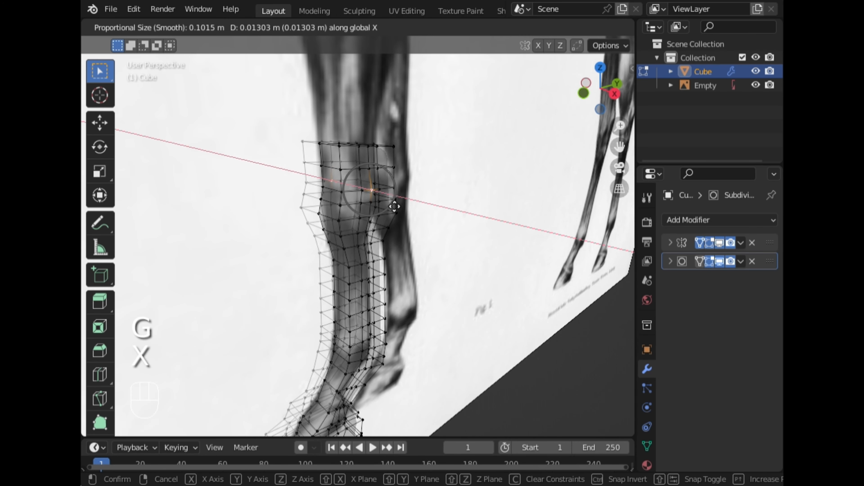
pyautogui.click(398, 208)
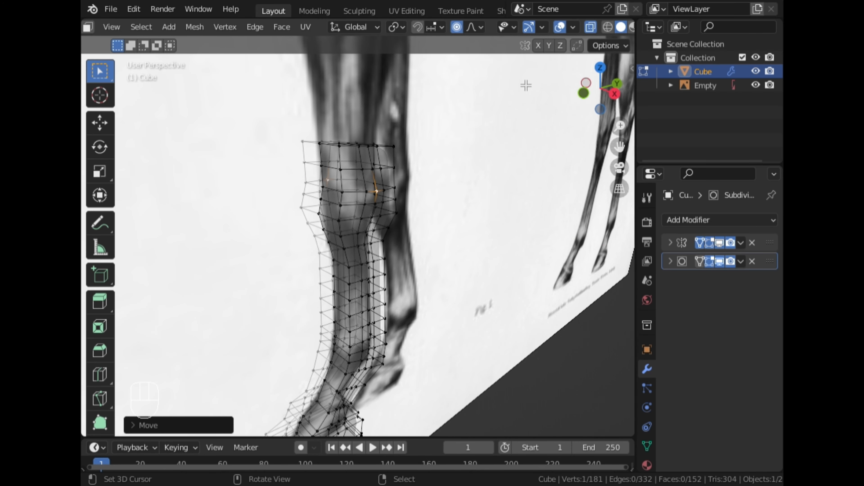
# Turn off X-ray and examine the smoothed lower leg and knee in Object Mode, in perspective and from the right side
pyautogui.click(593, 30)
pyautogui.moveTo(392, 174); pyautogui.dragTo(221, 231, button='middle')
pyautogui.press('Tab')
pyautogui.scroll(4, 441, 261)
pyautogui.moveTo(441, 262); pyautogui.dragTo(404, 251, button='middle')
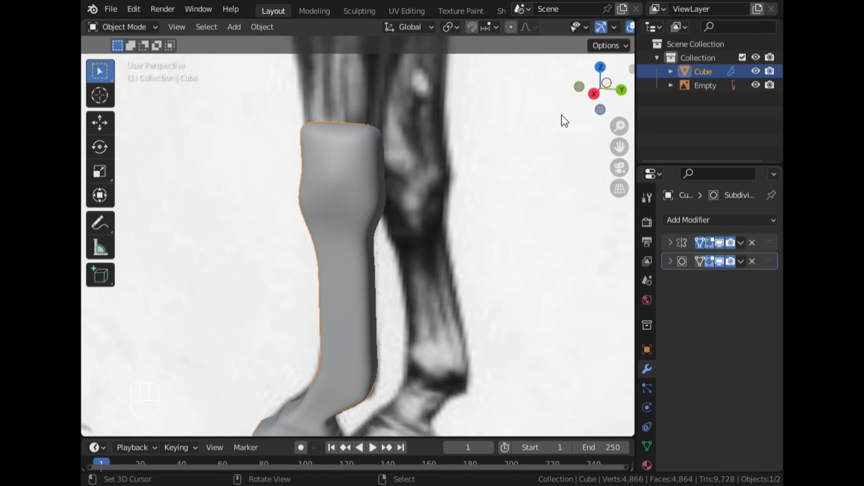
pyautogui.click(594, 91)
pyautogui.scroll(-4, 492, 149)
pyautogui.scroll(1, 491, 149)
pyautogui.moveTo(619, 147); pyautogui.dragTo(619, 219)
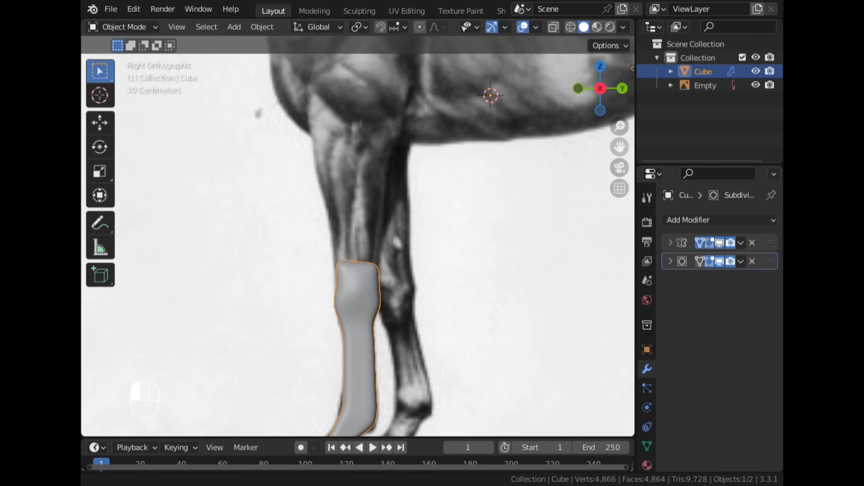
# In Edit Mode with X-ray on, extrude the ring of vertices at the top of the leg upward into the forearm
pyautogui.press('Tab')
pyautogui.scroll(3, 480, 193)
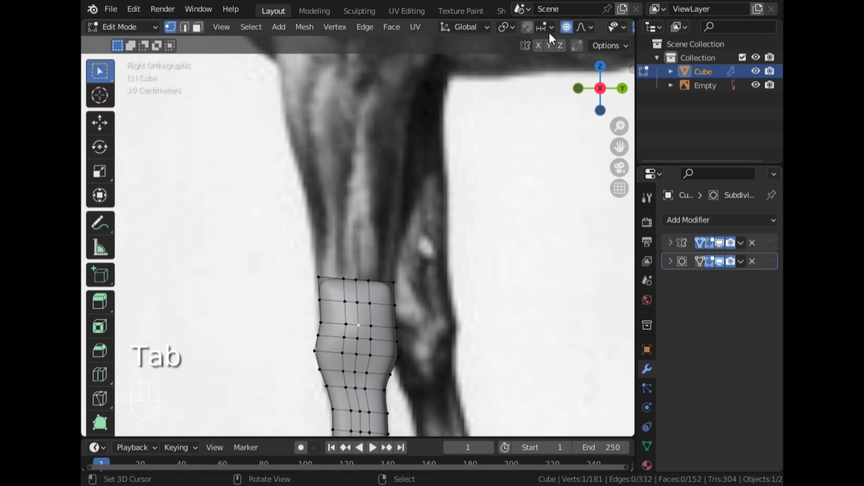
pyautogui.scroll(-5, 551, 28)
pyautogui.click(569, 26)
pyautogui.moveTo(428, 246); pyautogui.dragTo(299, 294)
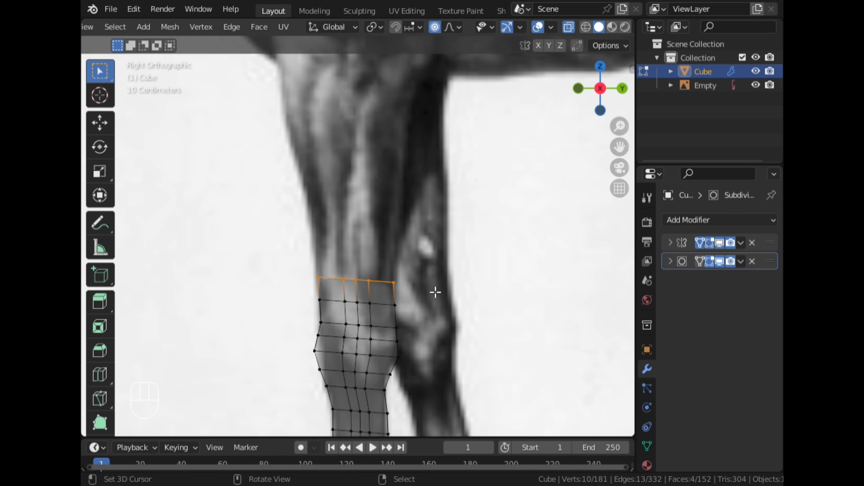
pyautogui.press('e')
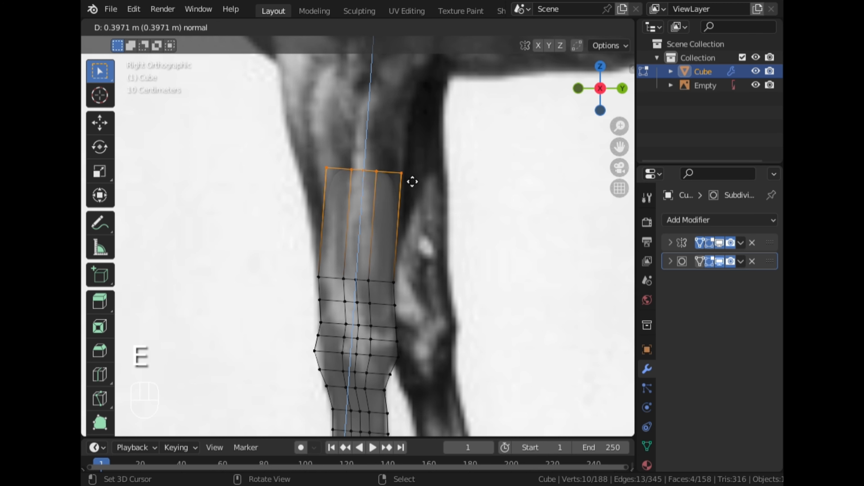
pyautogui.click(406, 202)
# Scale the extruded ring wider, turn off proportional editing, and shift the ring slightly forward to fit the forearm outline
pyautogui.press('s')
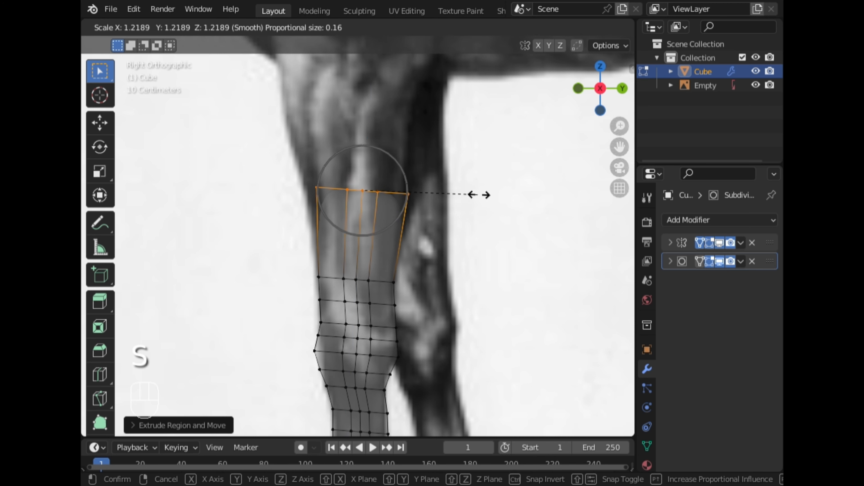
pyautogui.click(509, 199)
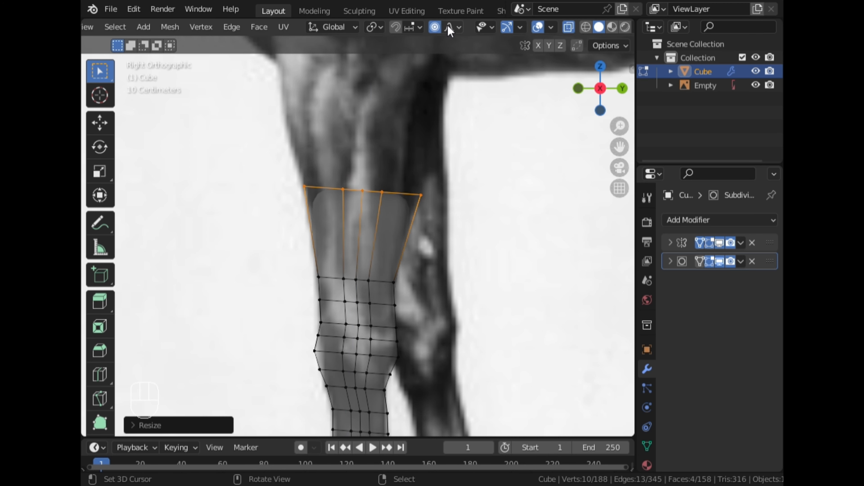
pyautogui.press('g')
pyautogui.click(473, 158)
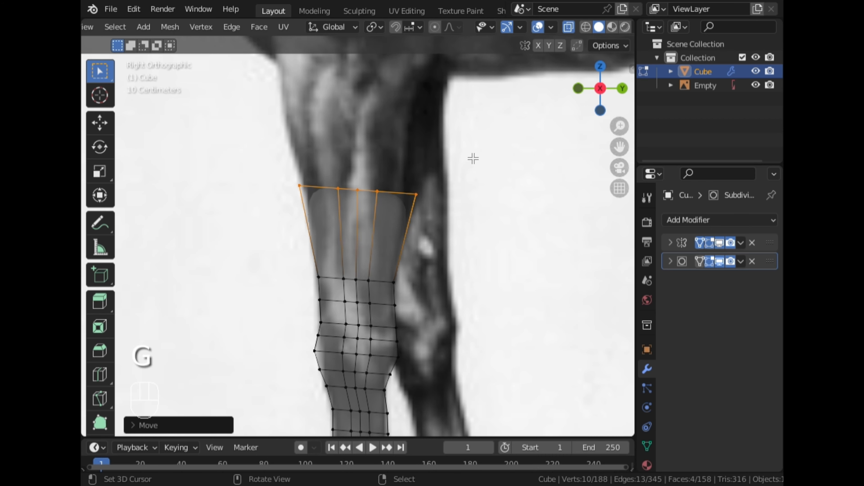
# Extrude the top ring about 0.54 m up to the body, scaling and moving it to match the upper forearm
pyautogui.scroll(-4, 452, 174)
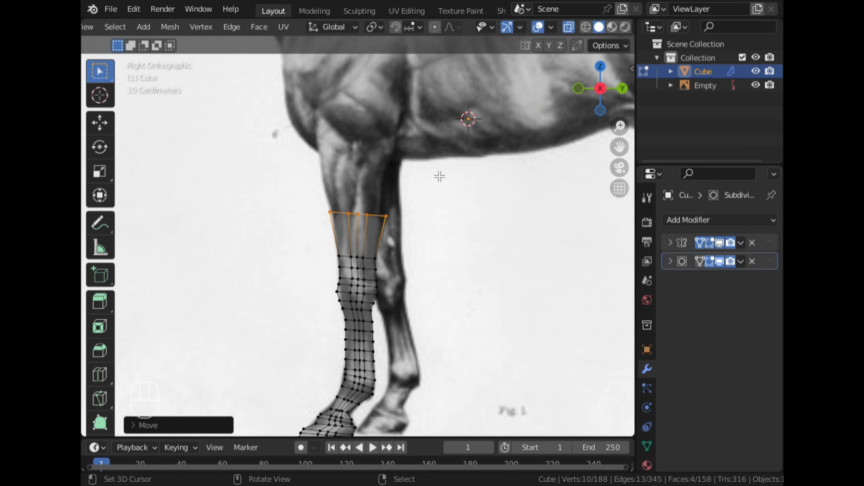
pyautogui.scroll(-2, 439, 177)
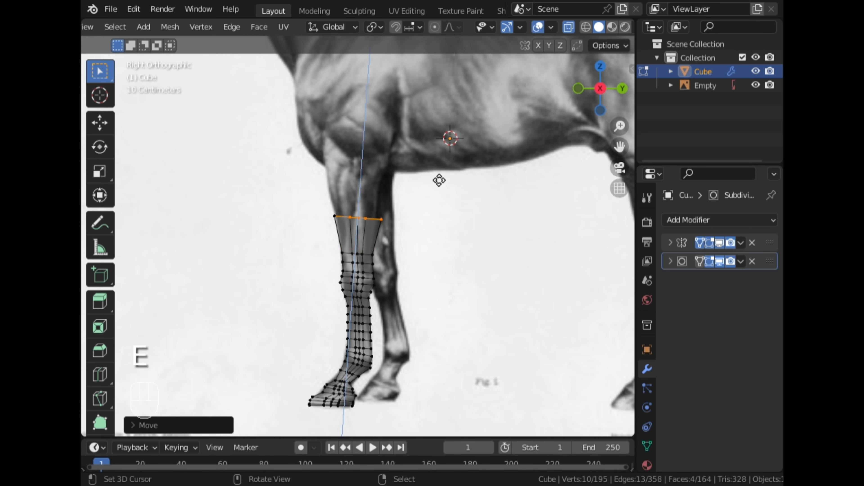
pyautogui.press('e')
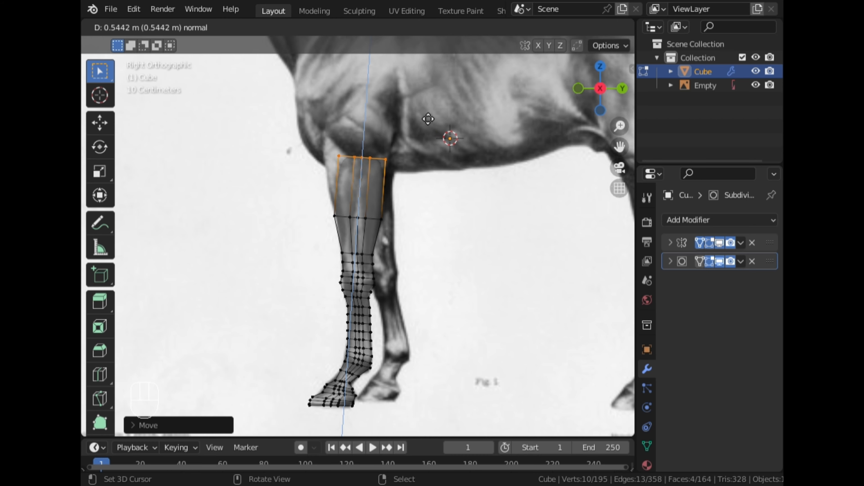
pyautogui.click(428, 119)
pyautogui.press('s')
pyautogui.click(494, 162)
pyautogui.press('g')
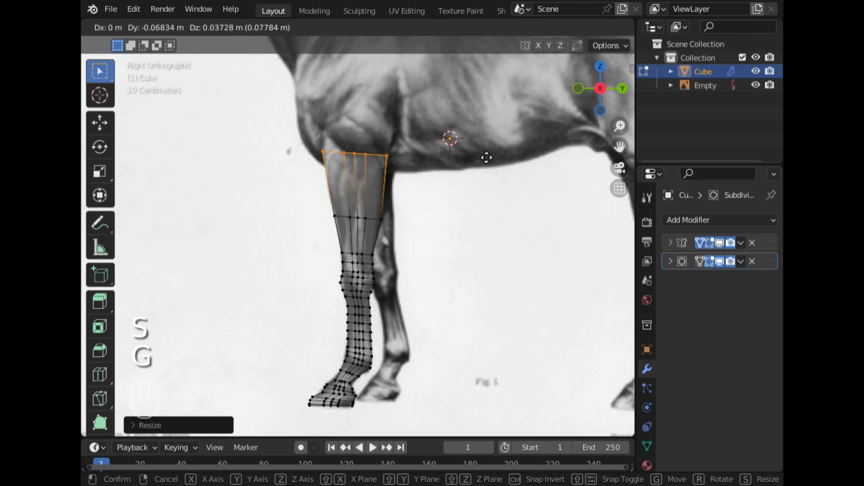
pyautogui.click(487, 157)
# Examine the smoothed leg in Object Mode from several angles, with the reference image hidden and shown, and from the right side
pyautogui.moveTo(450, 176); pyautogui.dragTo(440, 213, button='middle')
pyautogui.press('Tab')
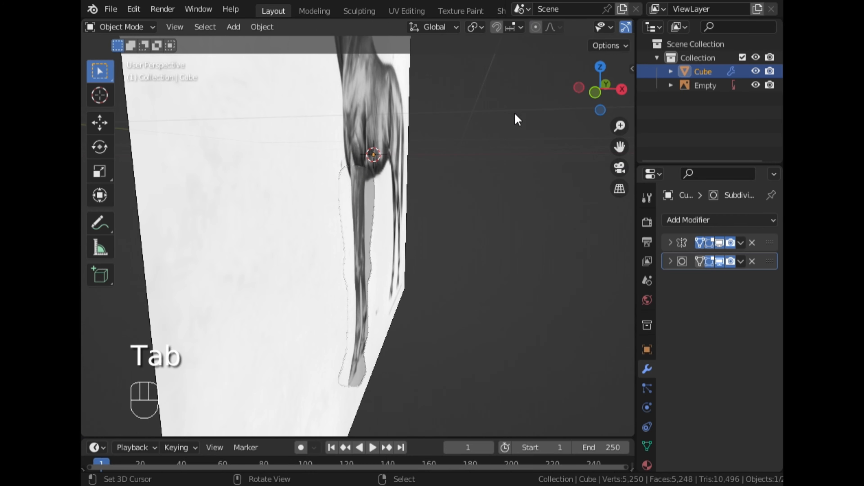
pyautogui.scroll(-5, 517, 30)
pyautogui.click(553, 27)
pyautogui.moveTo(521, 85)
pyautogui.mouseDown(button='middle')
pyautogui.moveTo(380, 100)
pyautogui.moveTo(286, 149)
pyautogui.moveTo(476, 162)
pyautogui.moveTo(389, 148)
pyautogui.moveTo(465, 170)
pyautogui.moveTo(269, 124)
pyautogui.moveTo(357, 122)
pyautogui.mouseUp(button='middle')
pyautogui.click(755, 85)
pyautogui.moveTo(401, 182); pyautogui.dragTo(303, 241, button='middle')
pyautogui.click(756, 86)
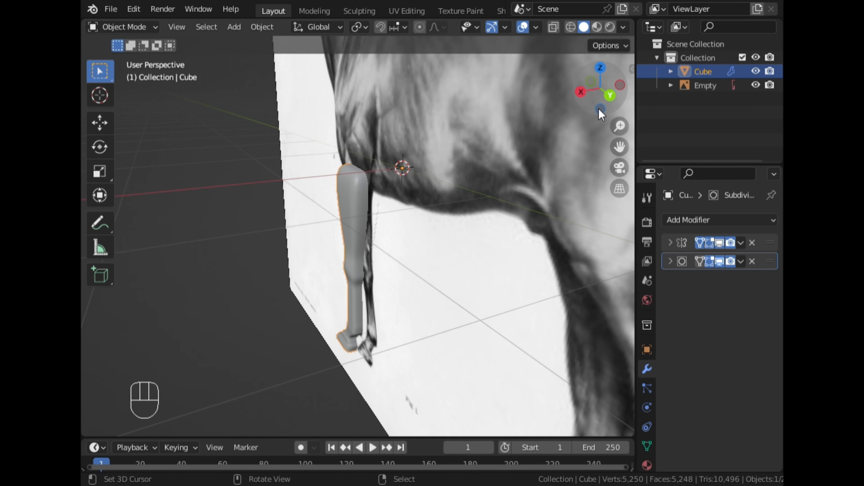
pyautogui.click(580, 97)
pyautogui.scroll(-3, 481, 157)
pyautogui.scroll(3, 476, 160)
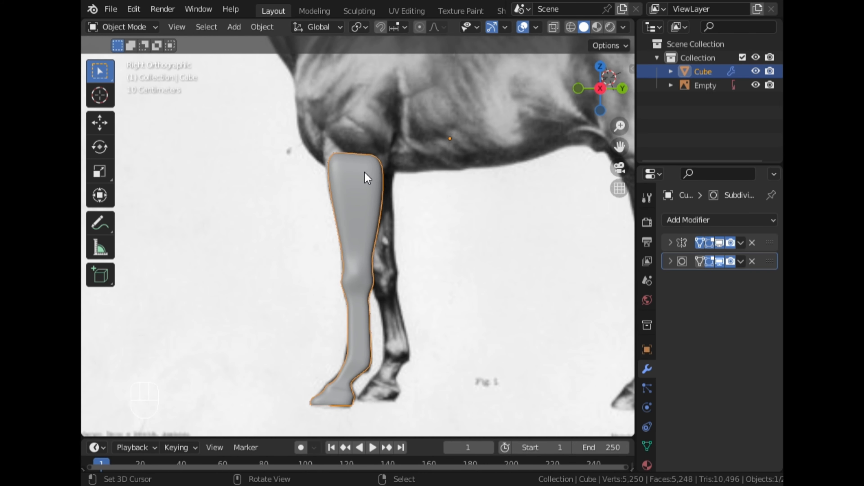
# In Edit Mode with X-ray on, add a horizontal loop cut across the lower forearm just above the knee
pyautogui.press('Tab')
pyautogui.scroll(2, 365, 172)
pyautogui.moveTo(626, 150); pyautogui.dragTo(629, 172)
pyautogui.scroll(-2, 372, 216)
pyautogui.scroll(-4, 564, 24)
pyautogui.click(568, 26)
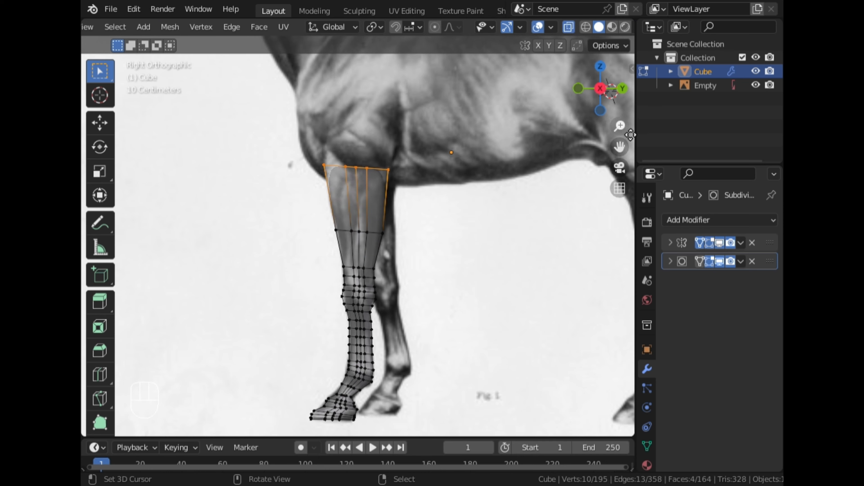
pyautogui.scroll(5, 368, 167)
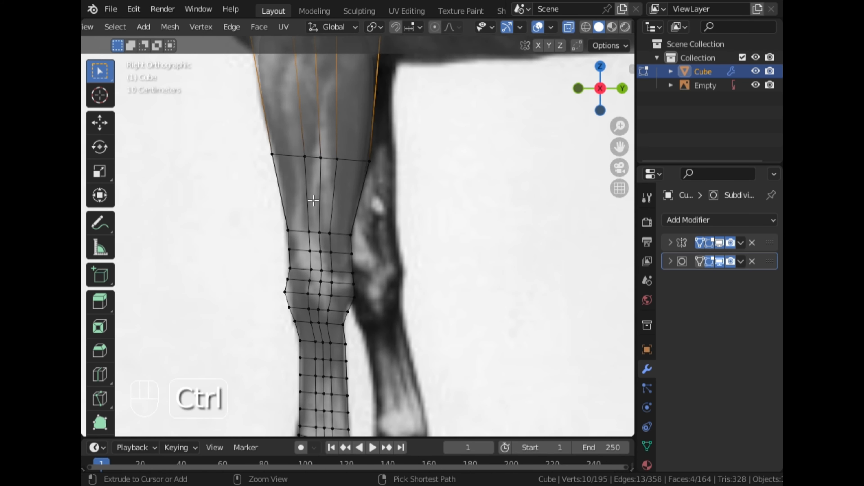
pyautogui.hotkey('ctrl', 'r')
pyautogui.click(313, 200)
# Move the new loop's front and rear vertices to follow the forearm outline in the reference
pyautogui.scroll(1, 275, 212)
pyautogui.moveTo(246, 173); pyautogui.dragTo(285, 195)
pyautogui.press('g')
pyautogui.click(301, 198)
pyautogui.click(358, 192)
pyautogui.press('g')
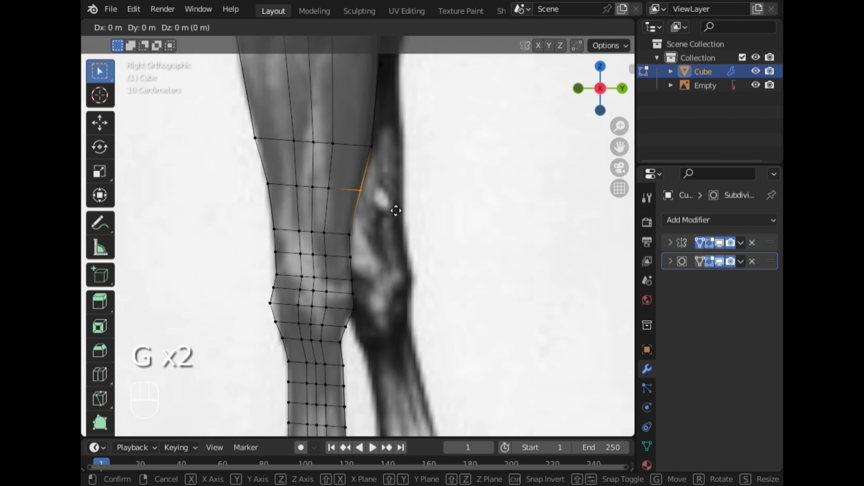
pyautogui.click(394, 210)
# Add a horizontal loop cut across the upper forearm section and set its number of cuts to three
pyautogui.scroll(-3, 377, 193)
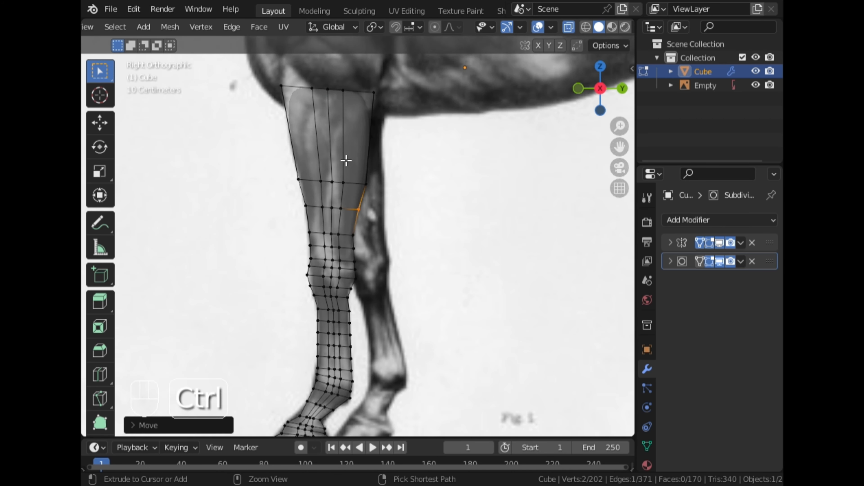
pyautogui.hotkey('ctrl', 'r')
pyautogui.click(343, 157)
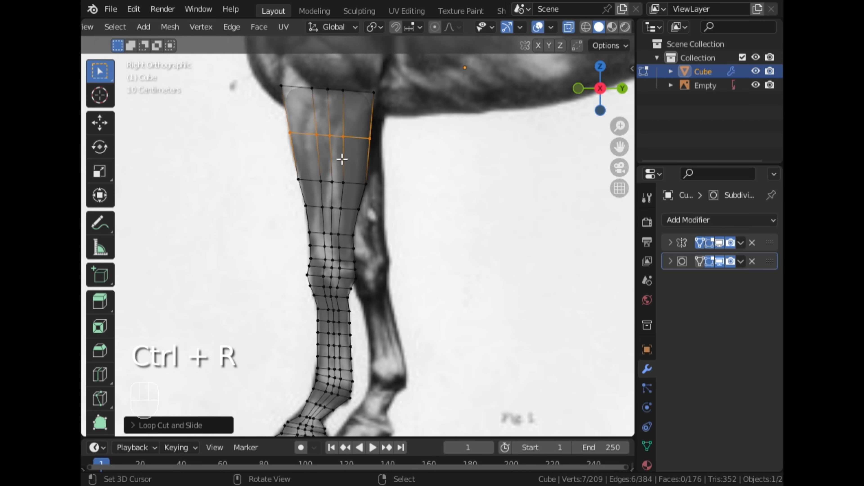
pyautogui.click(177, 426)
pyautogui.click(309, 298)
pyautogui.click(309, 298)
pyautogui.click(189, 282)
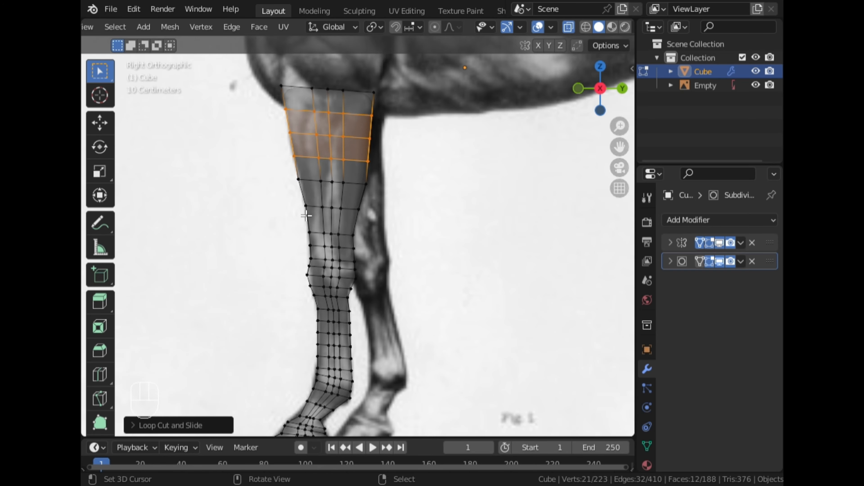
# Examine the subdivided forearm from several angles in both Object Mode and Edit Mode
pyautogui.scroll(-3, 266, 210)
pyautogui.moveTo(264, 209); pyautogui.dragTo(421, 236, button='middle')
pyautogui.scroll(3, 342, 230)
pyautogui.press('Tab')
pyautogui.moveTo(382, 231); pyautogui.dragTo(395, 237, button='middle')
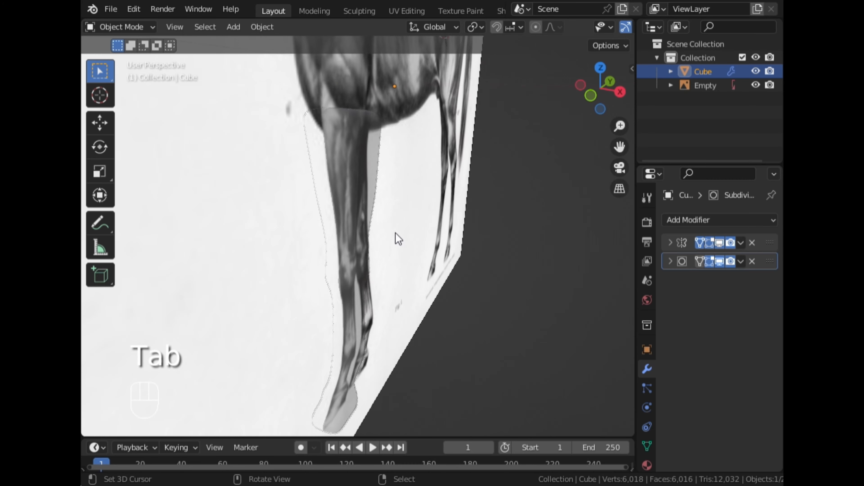
pyautogui.press('Tab')
pyautogui.moveTo(405, 180); pyautogui.dragTo(576, 107, button='middle')
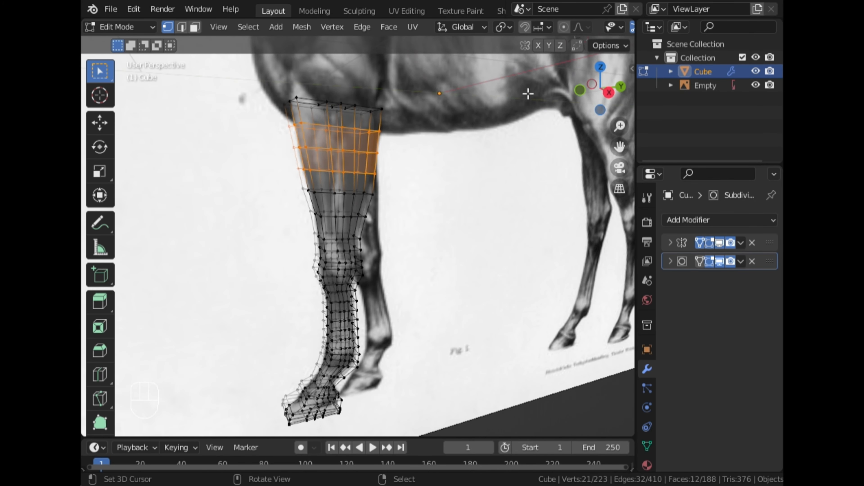
pyautogui.press('Tab')
pyautogui.moveTo(424, 144); pyautogui.dragTo(348, 175, button='middle')
# Push the central vertex on the upper forearm's outer side about 0.07 m outward along X, with 0.35 m smooth proportional editing
pyautogui.press('Tab')
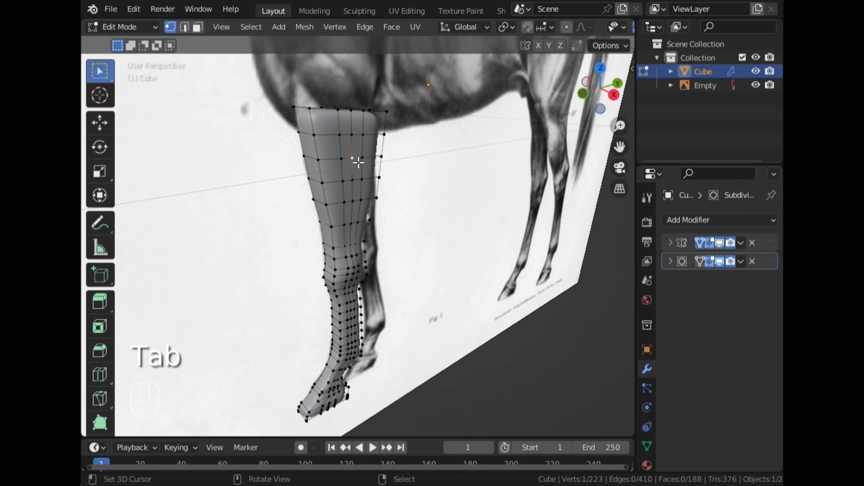
pyautogui.press('g')
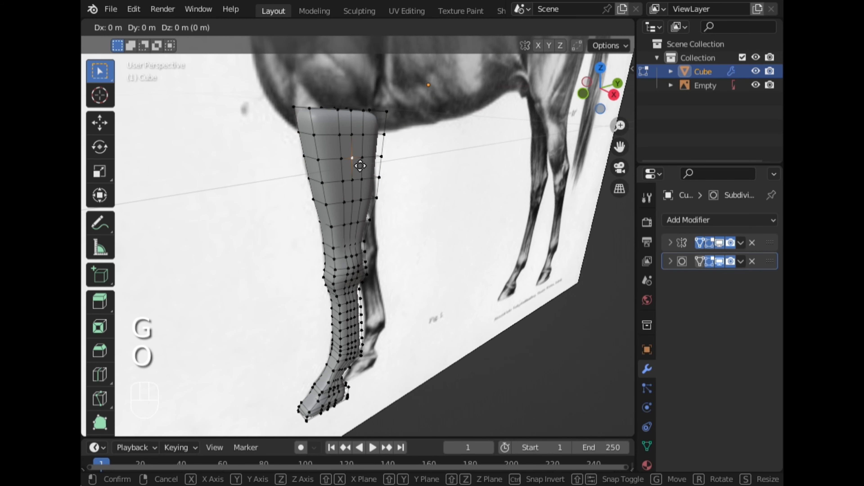
pyautogui.rightClick(360, 166)
pyautogui.press('g')
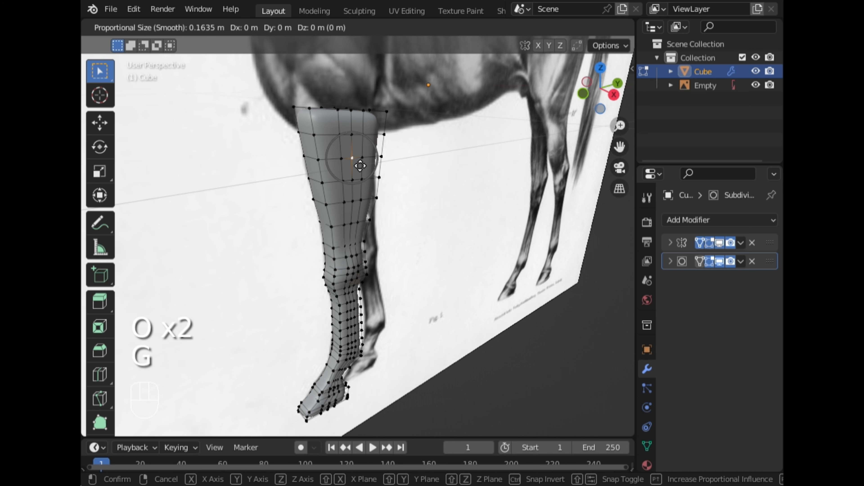
pyautogui.press('x')
pyautogui.scroll(-3, 364, 168)
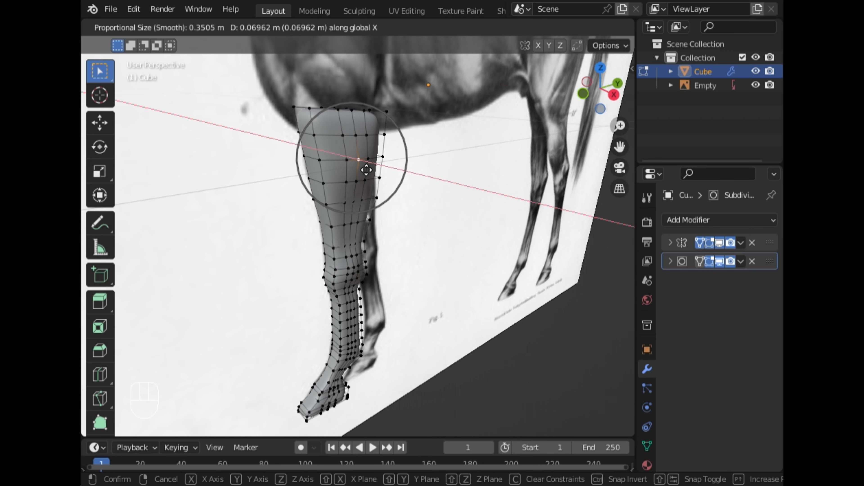
pyautogui.click(367, 170)
# Add two horizontal loop cuts to the upper forearm, one above and one below the row of the pushed-out vertex
pyautogui.moveTo(364, 185); pyautogui.dragTo(310, 171, button='middle')
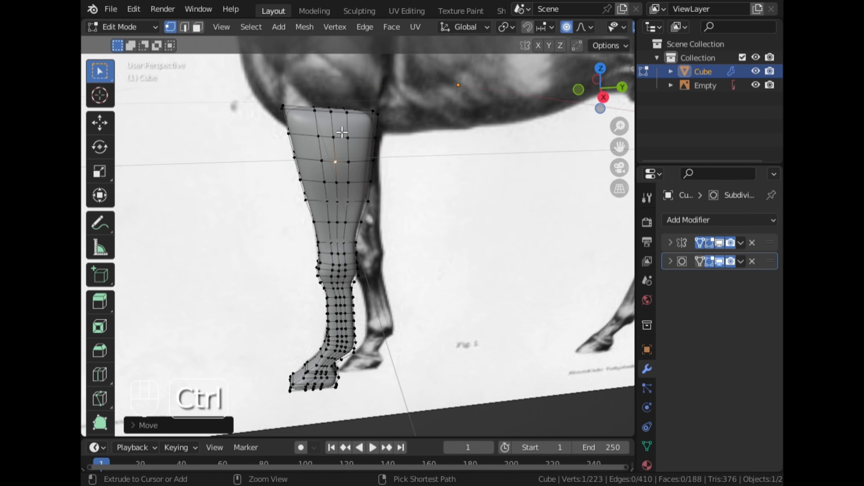
pyautogui.hotkey('ctrl', 'r')
pyautogui.click(343, 160)
pyautogui.rightClick(344, 167)
pyautogui.hotkey('ctrl', 'r')
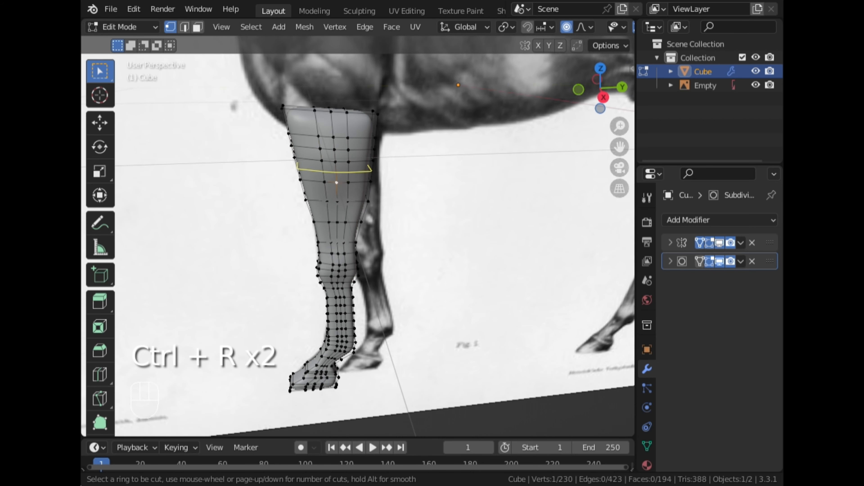
pyautogui.click(337, 182)
pyautogui.moveTo(336, 183); pyautogui.dragTo(321, 172, button='middle')
# Add two more horizontal loop cuts, one near the top of the forearm and one toward its lower part
pyautogui.hotkey('ctrl', 'r')
pyautogui.click(347, 139)
pyautogui.click(347, 139)
pyautogui.hotkey('ctrl', 'r')
pyautogui.click(358, 197)
pyautogui.click(358, 197)
# Move a vertex at the rear of the upper forearm with proportional editing and check the smoothed leg from the right side
pyautogui.click(373, 149)
pyautogui.press('g')
pyautogui.click(386, 156)
pyautogui.press('Tab')
pyautogui.click(599, 93)
pyautogui.scroll(3, 458, 186)
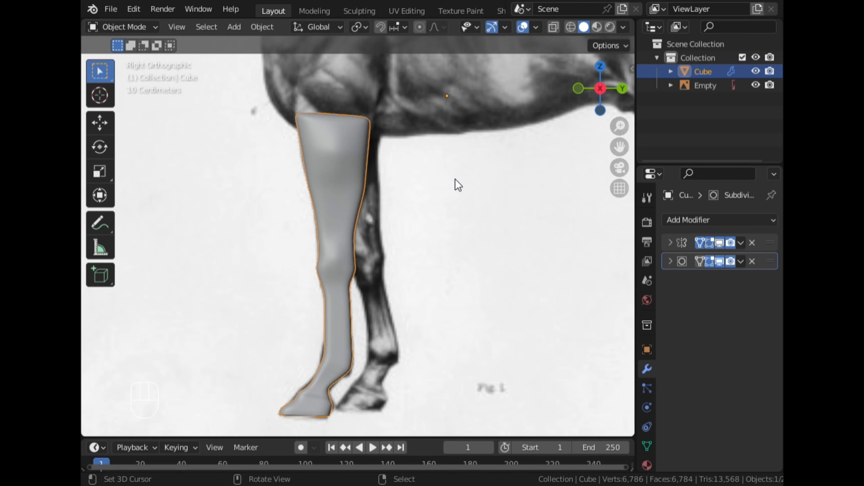
# Hide the reference image and bevel the two lengthwise edge loops along the rear corners of the leg
pyautogui.press('Tab')
pyautogui.moveTo(457, 185); pyautogui.dragTo(578, 211, button='middle')
pyautogui.keyDown('alt'); pyautogui.click(358, 187); pyautogui.keyUp('alt')
pyautogui.click(756, 85)
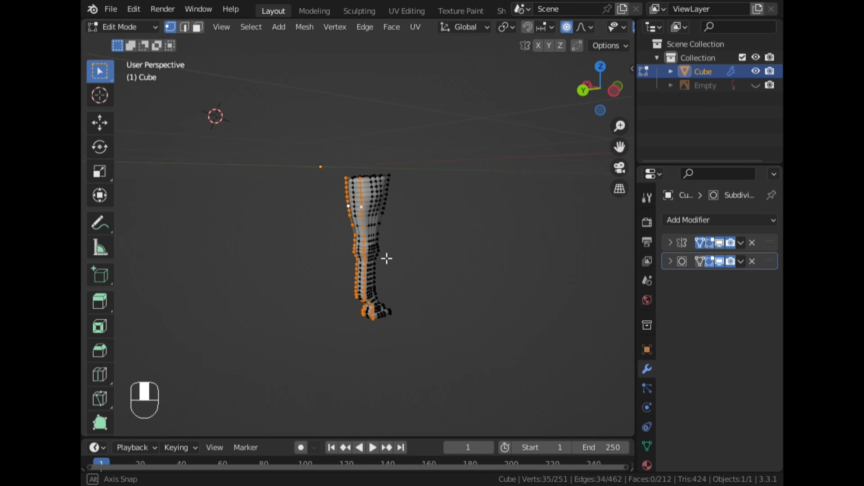
pyautogui.moveTo(385, 257)
pyautogui.mouseDown(button='middle')
pyautogui.moveTo(472, 201)
pyautogui.moveTo(295, 262)
pyautogui.moveTo(389, 263)
pyautogui.mouseUp(button='middle')
pyautogui.scroll(3, 390, 263)
pyautogui.moveTo(426, 233); pyautogui.dragTo(406, 230, button='middle')
pyautogui.scroll(2, 405, 230)
pyautogui.hotkey('ctrl', 'b')
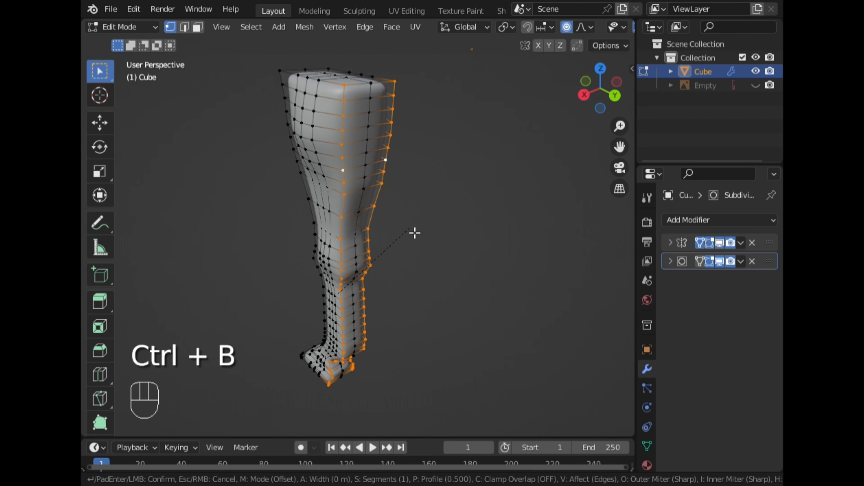
pyautogui.click(421, 234)
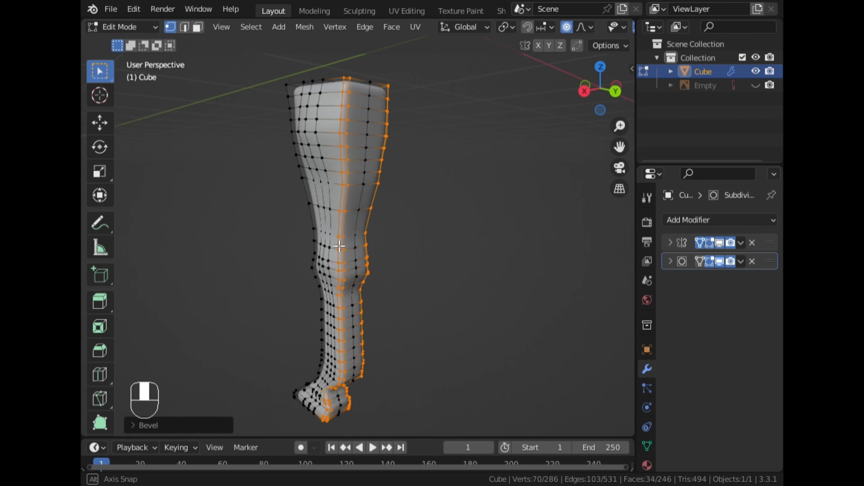
# Examine the bevelled rear edges around the fetlock and hoof from the right side, with X-ray on and off
pyautogui.moveTo(421, 234); pyautogui.dragTo(452, 245, button='middle')
pyautogui.scroll(3, 442, 259)
pyautogui.scroll(-5, 572, 26)
pyautogui.click(574, 25)
pyautogui.moveTo(485, 206)
pyautogui.mouseDown(button='middle')
pyautogui.moveTo(476, 189)
pyautogui.moveTo(479, 197)
pyautogui.mouseUp(button='middle')
pyautogui.click(593, 86)
pyautogui.moveTo(619, 148); pyautogui.dragTo(524, 195)
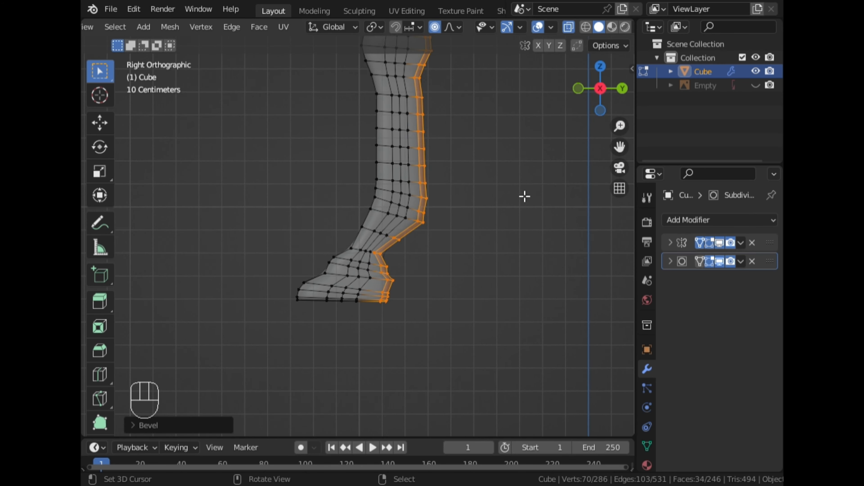
pyautogui.scroll(4, 503, 235)
pyautogui.click(569, 30)
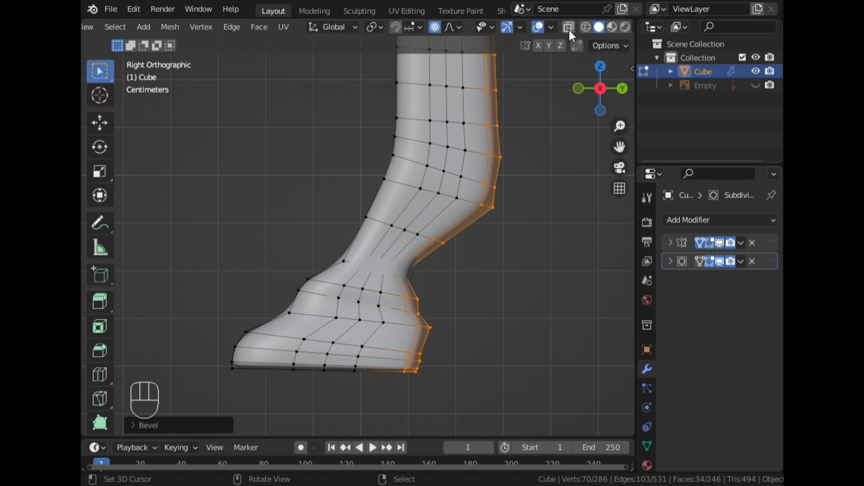
# Increase the bevel along the leg's rear corner edges to two segments and check the smoothed shape
pyautogui.click(569, 30)
pyautogui.click(146, 424)
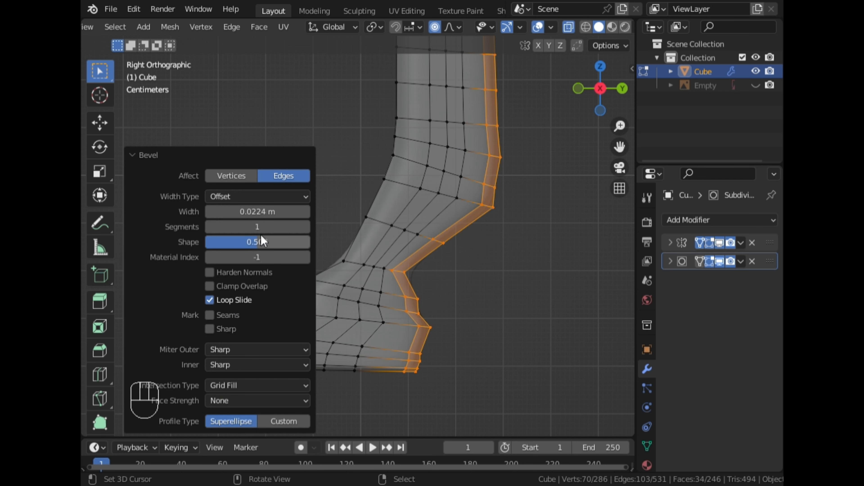
pyautogui.click(305, 227)
pyautogui.click(184, 157)
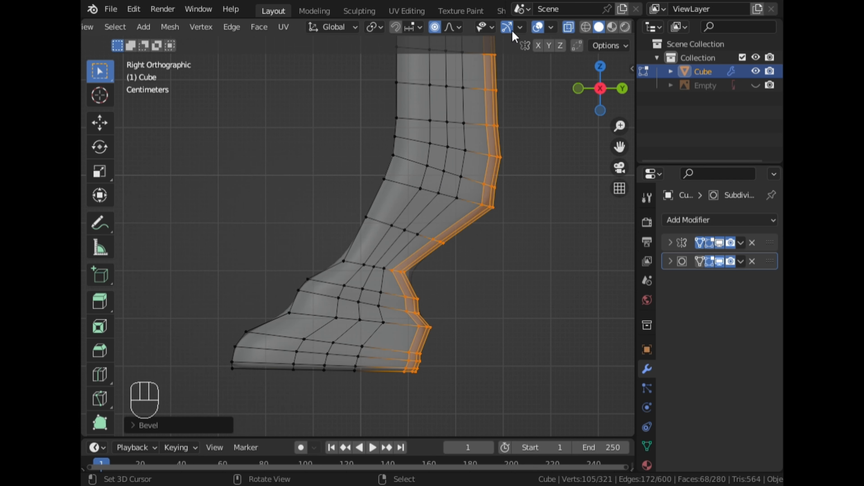
pyautogui.click(570, 28)
pyautogui.moveTo(505, 145); pyautogui.dragTo(414, 196, button='middle')
pyautogui.scroll(-1, 401, 205)
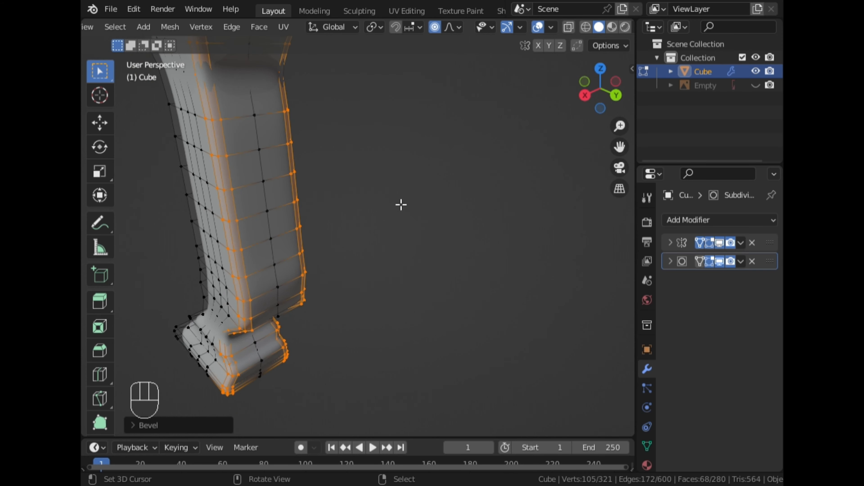
pyautogui.press('Tab')
pyautogui.moveTo(342, 228); pyautogui.dragTo(371, 223, button='middle')
# Try scaling the bevelled rear edge strips along X without proportional editing, and undo the scaling
pyautogui.press('Tab')
pyautogui.press('s')
pyautogui.click(419, 221)
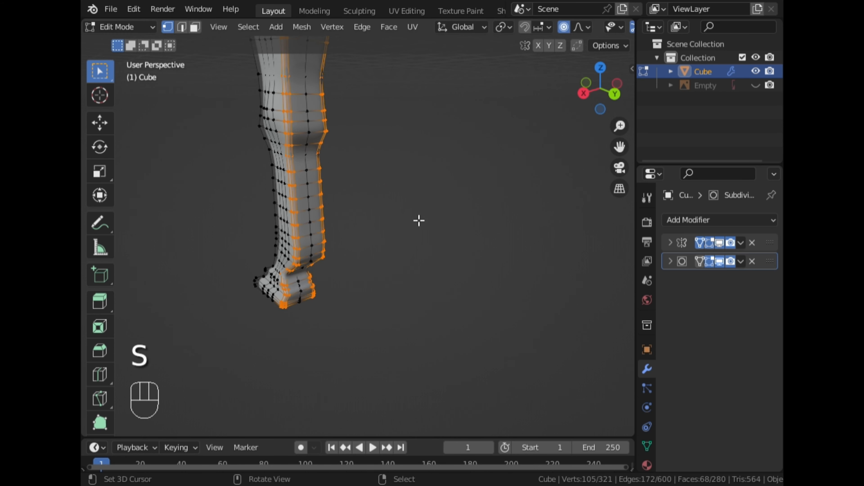
pyautogui.press('s')
pyautogui.press('x')
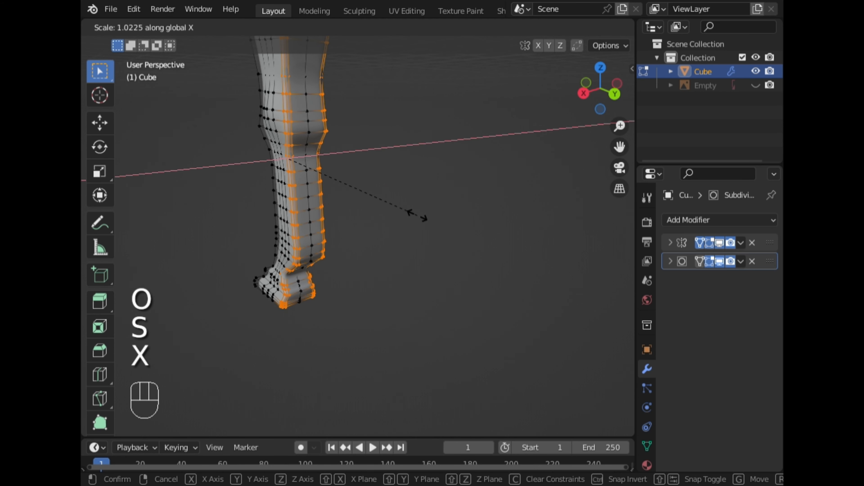
pyautogui.click(539, 231)
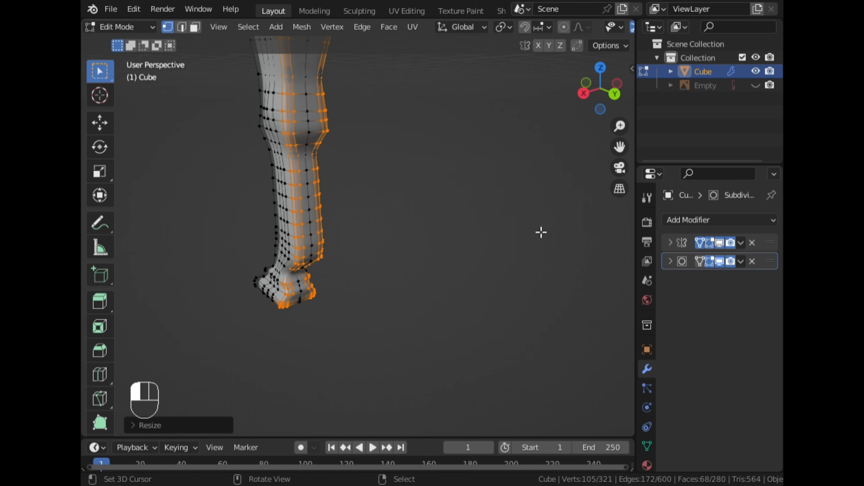
pyautogui.press('Tab')
pyautogui.moveTo(455, 233); pyautogui.dragTo(372, 224, button='middle')
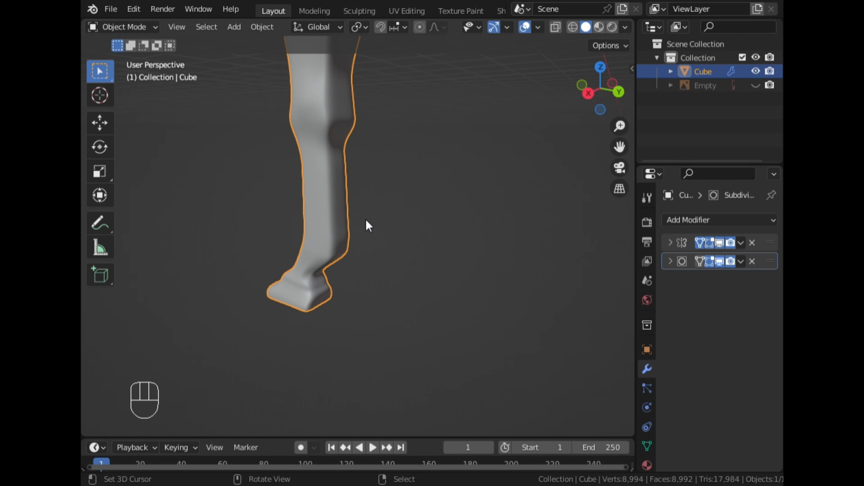
pyautogui.press('Tab')
pyautogui.hotkey('ctrl', 'z')
pyautogui.hotkey('ctrl', 'z')
pyautogui.hotkey('ctrl', 'z')
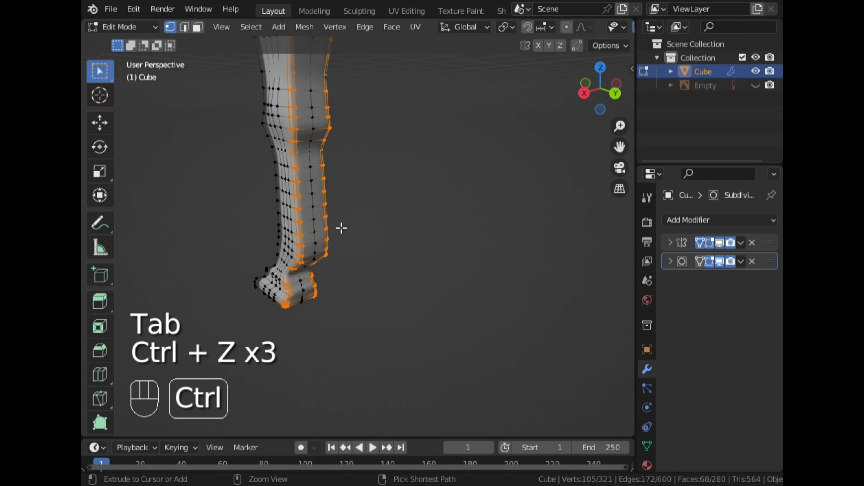
# Scale the bevelled rear edge strips along X again and check the lower leg from the right side with X-ray on
pyautogui.moveTo(340, 228)
pyautogui.mouseDown(button='middle')
pyautogui.moveTo(362, 241)
pyautogui.moveTo(395, 236)
pyautogui.moveTo(331, 231)
pyautogui.mouseUp(button='middle')
pyautogui.press('s')
pyautogui.press('x')
pyautogui.click(432, 245)
pyautogui.scroll(-5, 584, 29)
pyautogui.click(591, 28)
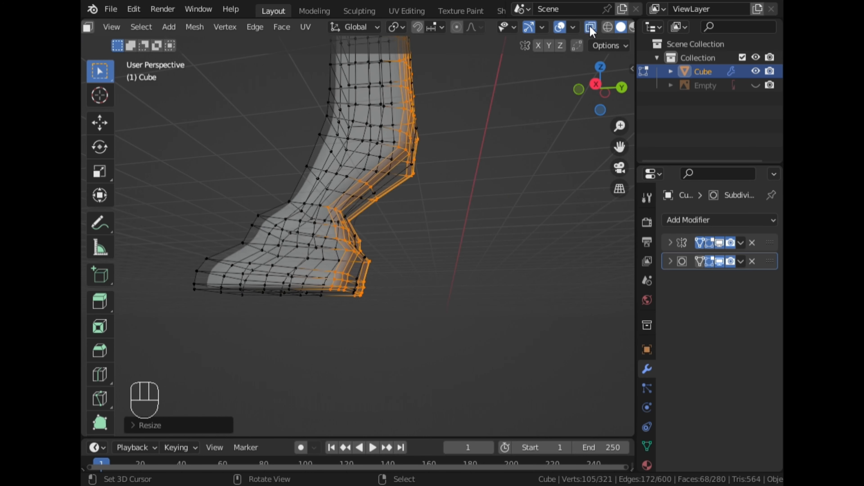
pyautogui.scroll(1, 490, 132)
pyautogui.click(595, 88)
pyautogui.scroll(2, 537, 153)
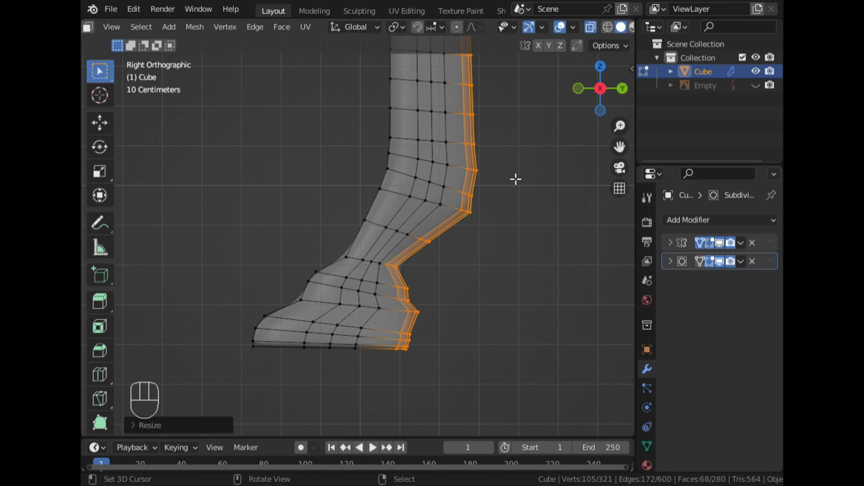
pyautogui.scroll(-2, 515, 179)
pyautogui.scroll(-2, 544, 166)
pyautogui.moveTo(500, 173); pyautogui.dragTo(547, 183, button='middle')
# Bevel the two lengthwise edge loops along the front corners of the leg with two segments, about 0.036 m wide
pyautogui.click(595, 27)
pyautogui.scroll(-3, 456, 172)
pyautogui.moveTo(435, 195); pyautogui.dragTo(457, 202, button='middle')
pyautogui.rightClick(451, 202)
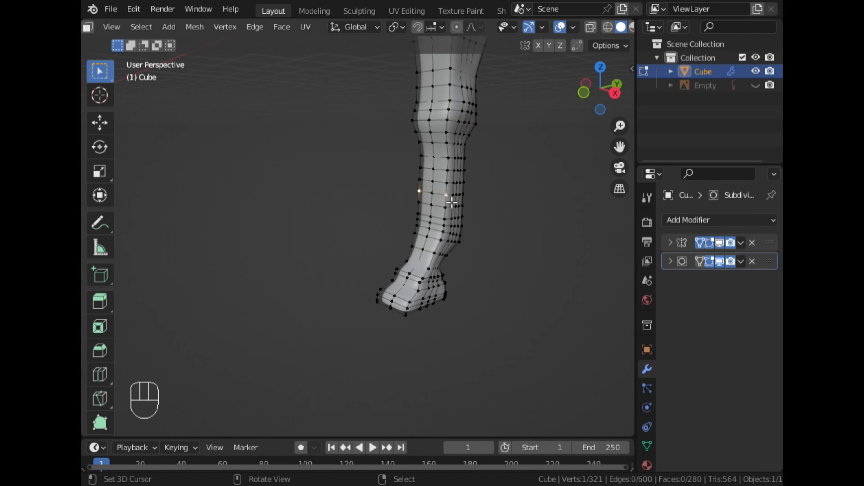
pyautogui.keyDown('alt'); pyautogui.rightClick(451, 203); pyautogui.keyUp('alt')
pyautogui.hotkey('ctrl', 'b')
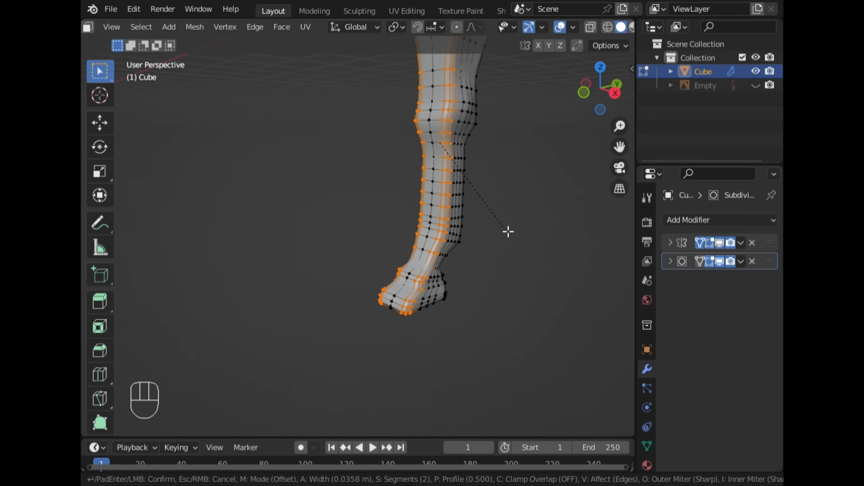
pyautogui.click(508, 232)
pyautogui.press('Tab')
pyautogui.moveTo(507, 231); pyautogui.dragTo(380, 231, button='middle')
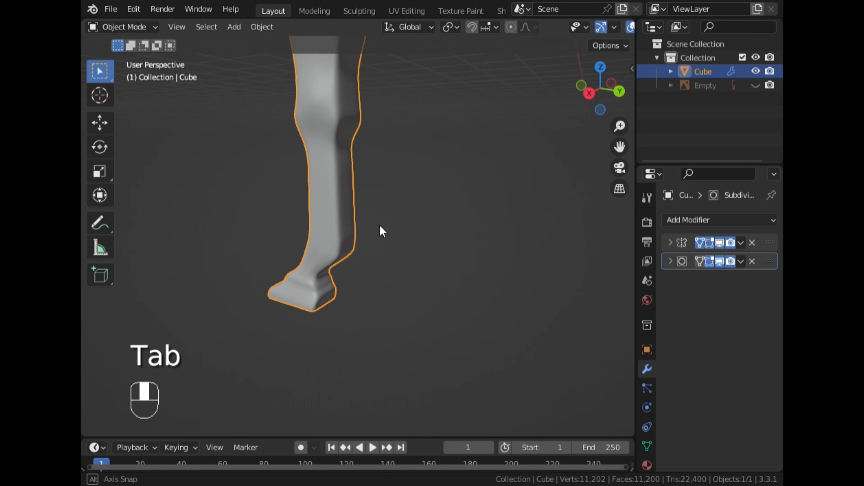
# Show the horse reference image again and set up a right side view of the leg mesh with X-ray on
pyautogui.click(589, 96)
pyautogui.click(756, 85)
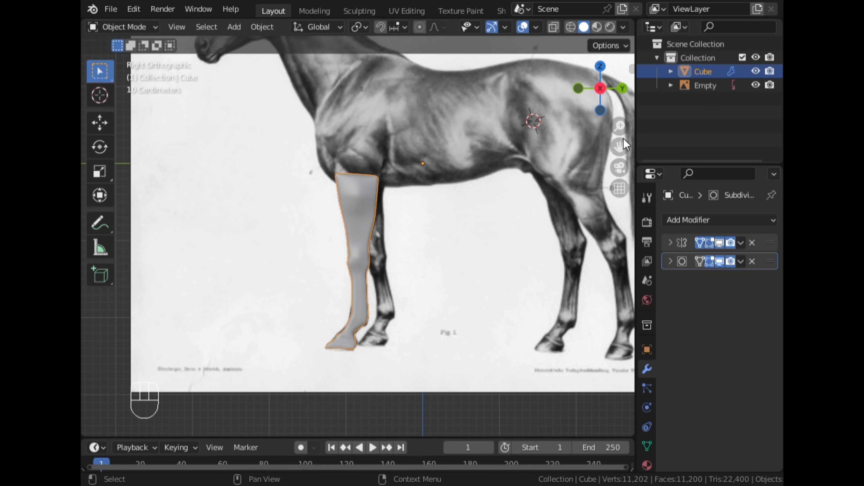
pyautogui.scroll(2, 349, 180)
pyautogui.moveTo(349, 179); pyautogui.dragTo(422, 217, button='middle')
pyautogui.press('Tab')
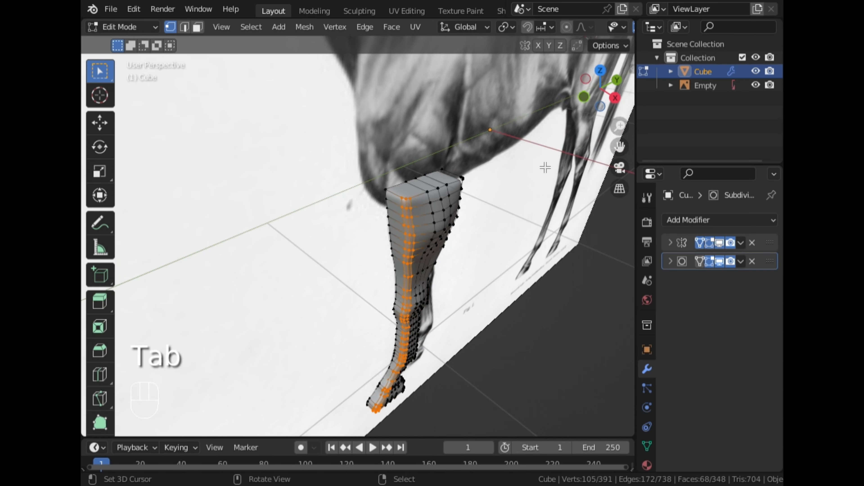
pyautogui.click(614, 96)
pyautogui.moveTo(620, 155); pyautogui.dragTo(602, 191)
pyautogui.scroll(-5, 597, 30)
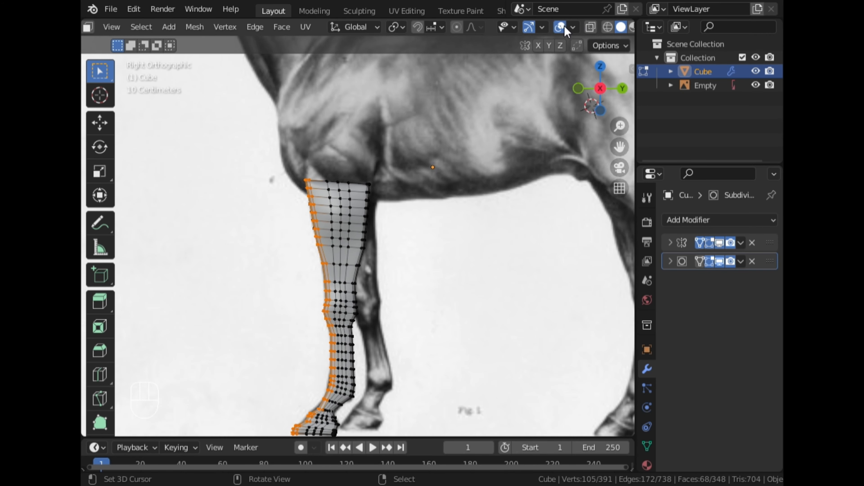
pyautogui.click(591, 28)
# Select the top row of vertices of the forearm and extrude it upward about 0.205 m into the shoulder area
pyautogui.scroll(3, 382, 149)
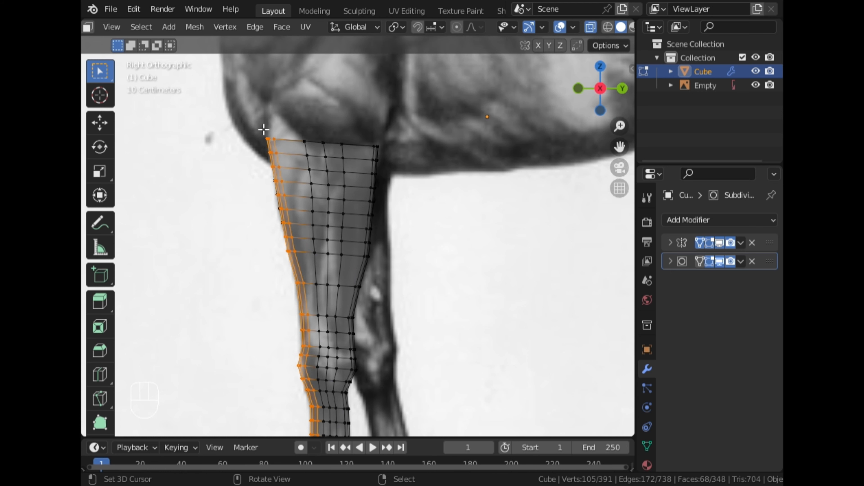
pyautogui.hotkey('alt', 'a')
pyautogui.moveTo(404, 128); pyautogui.dragTo(231, 151)
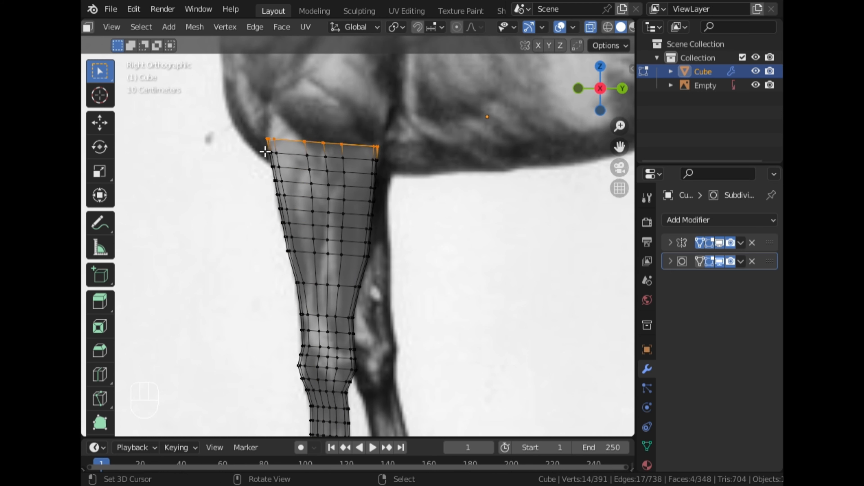
pyautogui.scroll(-3, 294, 149)
pyautogui.scroll(2, 428, 143)
pyautogui.keyDown('shift'); pyautogui.moveTo(452, 99); pyautogui.dragTo(443, 166, button='middle'); pyautogui.keyUp('shift')
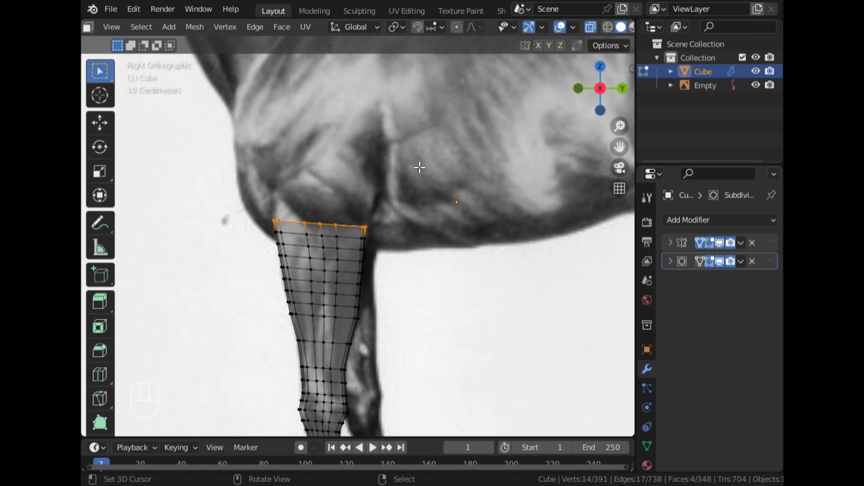
pyautogui.press('e')
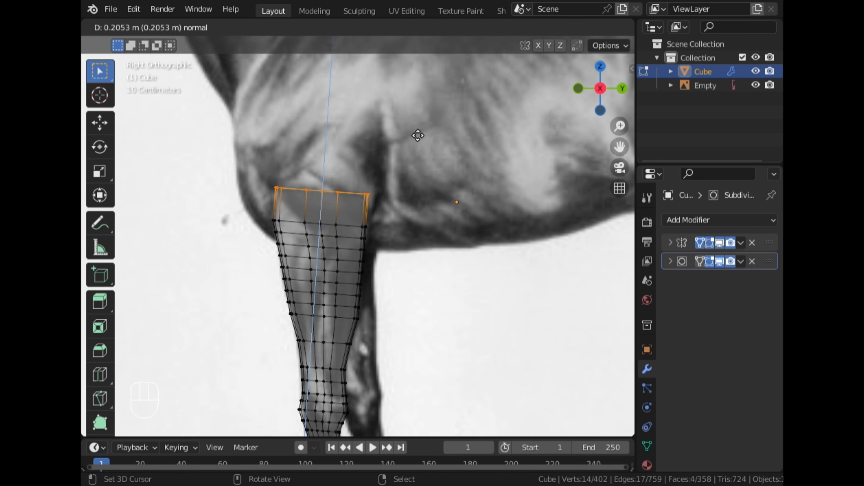
pyautogui.click(418, 135)
# Turn off X-ray and switch the leg to Sculpt Mode with the Smooth brush
pyautogui.moveTo(380, 154); pyautogui.dragTo(364, 193, button='middle')
pyautogui.scroll(-3, 365, 192)
pyautogui.press('Tab')
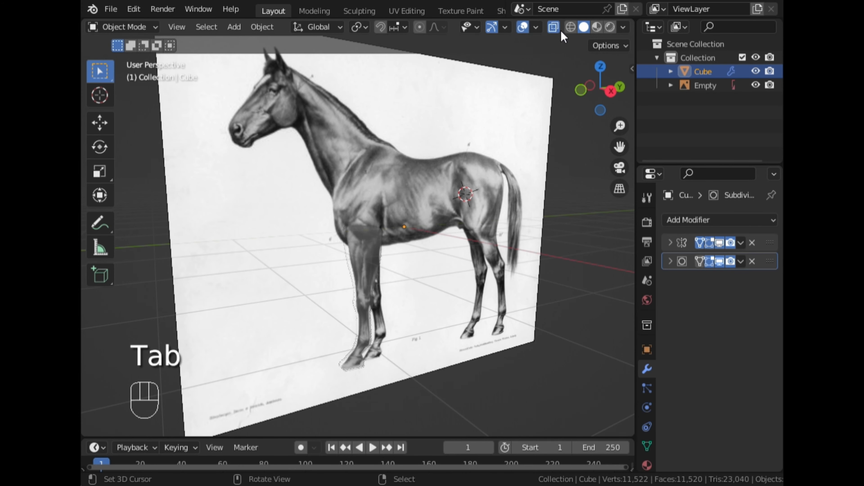
pyautogui.moveTo(500, 63); pyautogui.dragTo(467, 168, button='middle')
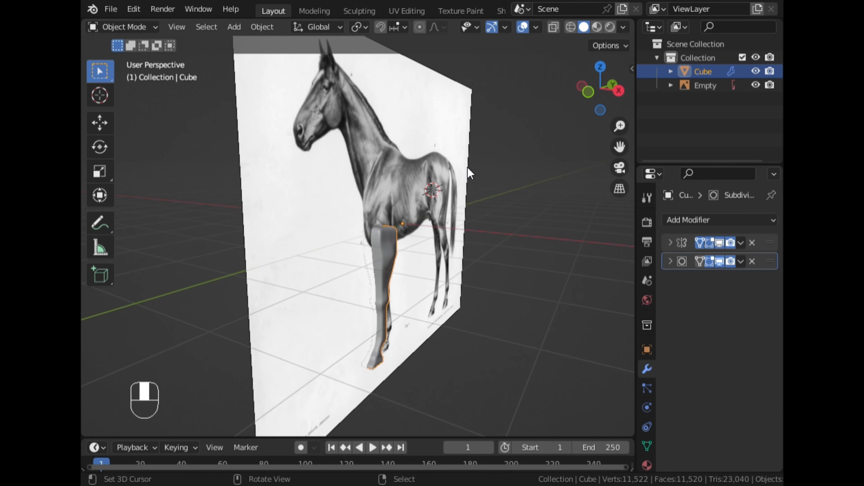
pyautogui.hotkey('ctrl', 'Tab')
pyautogui.click(473, 264)
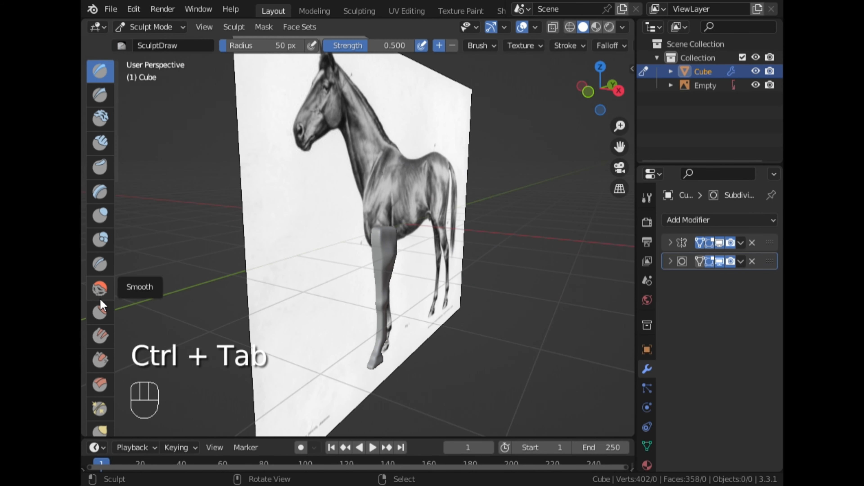
pyautogui.click(99, 288)
# Set the Smooth brush radius to 28 px and hide the reference image
pyautogui.click(619, 90)
pyautogui.moveTo(619, 147); pyautogui.dragTo(607, 83)
pyautogui.scroll(4, 421, 212)
pyautogui.moveTo(420, 213); pyautogui.dragTo(364, 210, button='middle')
pyautogui.press('f')
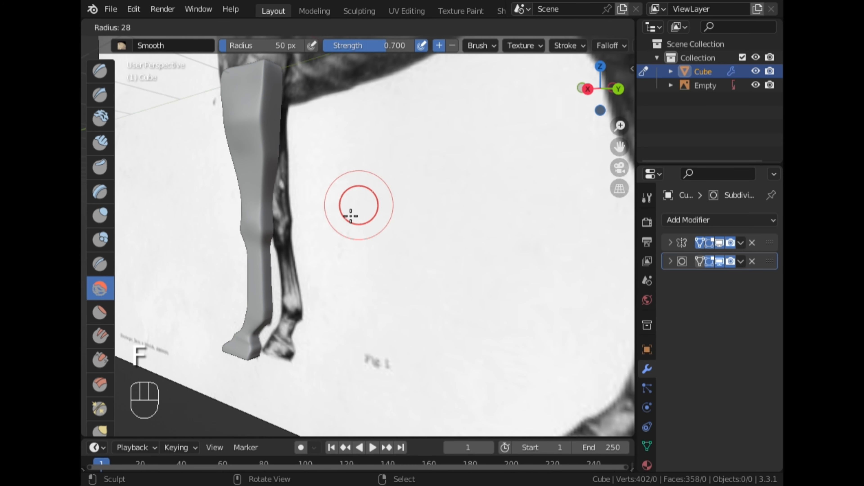
pyautogui.click(349, 212)
pyautogui.scroll(1, 325, 217)
pyautogui.moveTo(619, 147); pyautogui.dragTo(681, 133)
pyautogui.click(756, 85)
pyautogui.scroll(2, 357, 184)
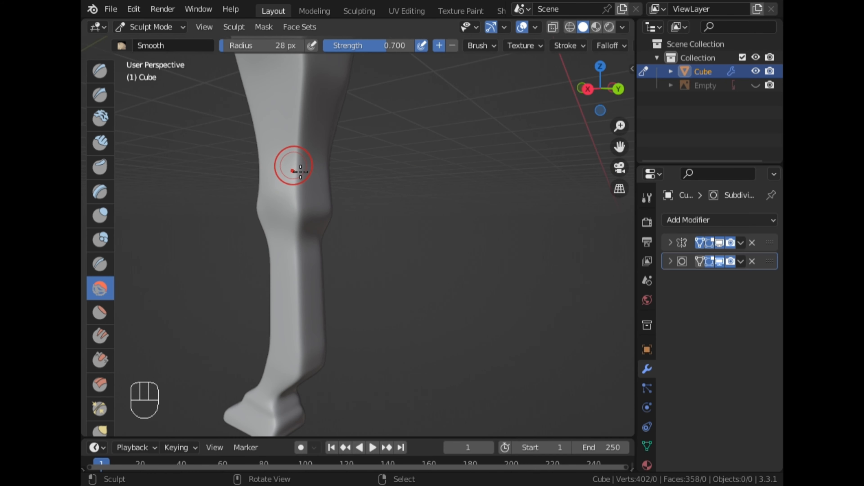
# Undo the last smoothing stroke and smooth the rear corner edge around the knee with an 18 px brush
pyautogui.hotkey('ctrl', 'z')
pyautogui.moveTo(329, 252); pyautogui.dragTo(324, 217, button='middle')
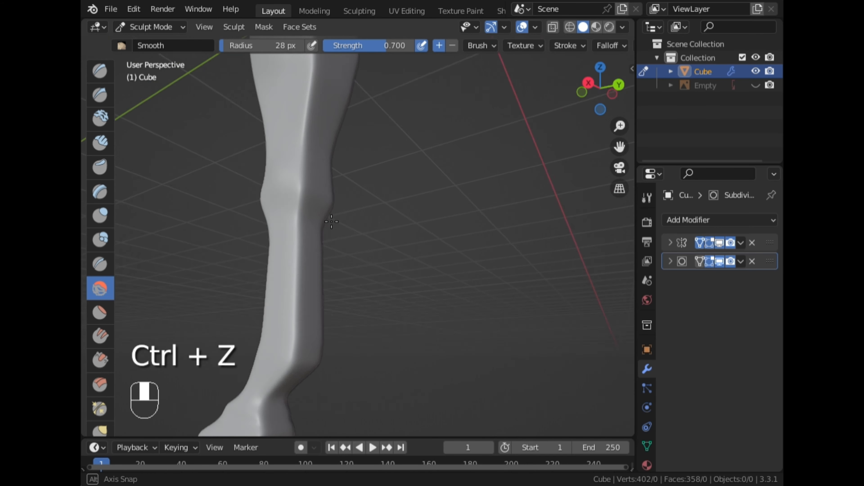
pyautogui.scroll(2, 319, 219)
pyautogui.press('f')
pyautogui.click(251, 246)
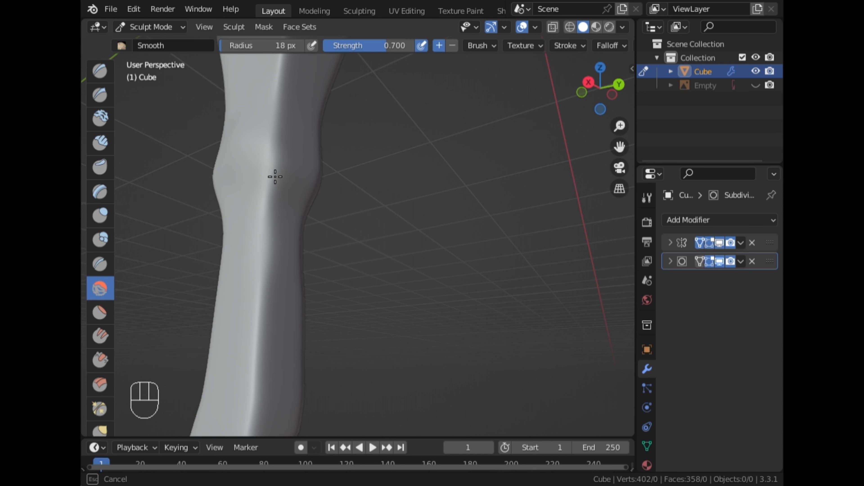
# Smooth the rear corner edge of the lower leg between the knee and the fetlock
pyautogui.scroll(-3, 289, 137)
pyautogui.click(588, 82)
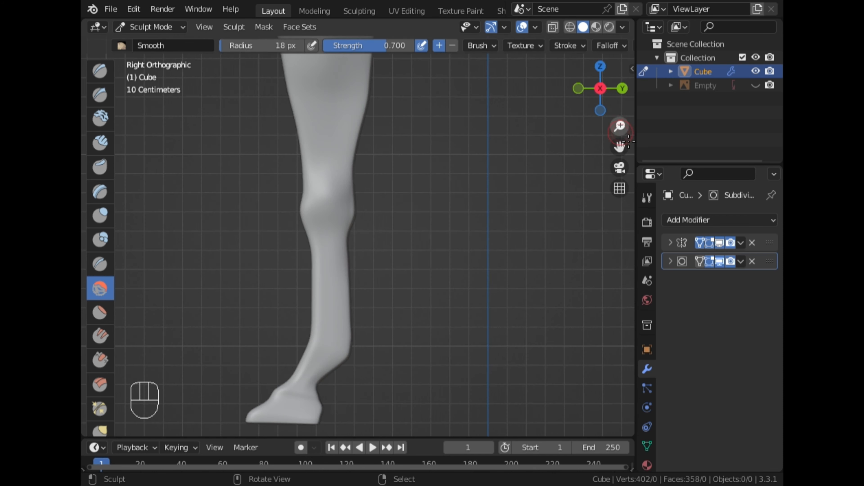
pyautogui.moveTo(620, 147); pyautogui.dragTo(631, 152)
pyautogui.scroll(3, 391, 238)
pyautogui.moveTo(388, 239); pyautogui.dragTo(330, 243, button='middle')
pyautogui.moveTo(236, 218); pyautogui.dragTo(243, 313)
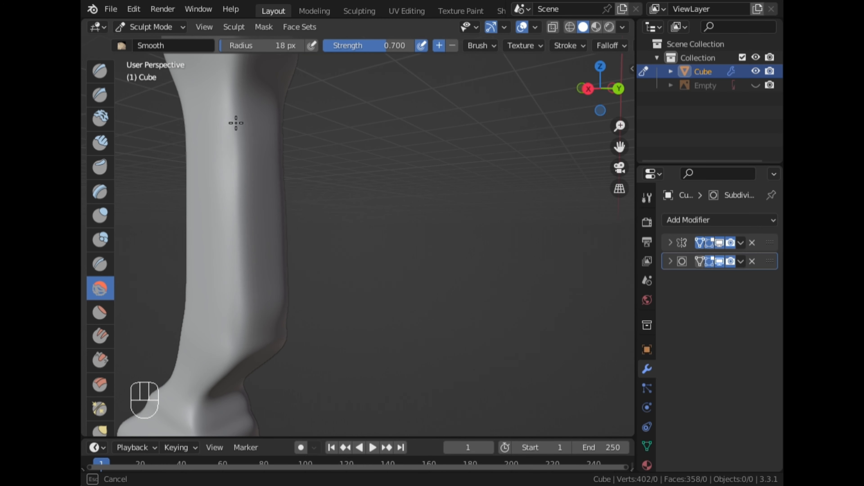
pyautogui.moveTo(236, 123); pyautogui.dragTo(227, 148)
pyautogui.scroll(-3, 245, 211)
pyautogui.moveTo(260, 233)
pyautogui.mouseDown(button='middle')
pyautogui.moveTo(386, 275)
pyautogui.moveTo(319, 236)
pyautogui.mouseUp(button='middle')
pyautogui.scroll(-3, 358, 265)
# Switch to the Draw brush and build up volume on the outer and rear sides of the knee
pyautogui.click(606, 86)
pyautogui.moveTo(619, 147); pyautogui.dragTo(636, 297)
pyautogui.scroll(3, 366, 154)
pyautogui.moveTo(357, 154); pyautogui.dragTo(408, 168, button='middle')
pyautogui.click(100, 70)
pyautogui.moveTo(340, 143)
pyautogui.mouseDown(button='middle')
pyautogui.moveTo(435, 118)
pyautogui.moveTo(203, 157)
pyautogui.mouseUp(button='middle')
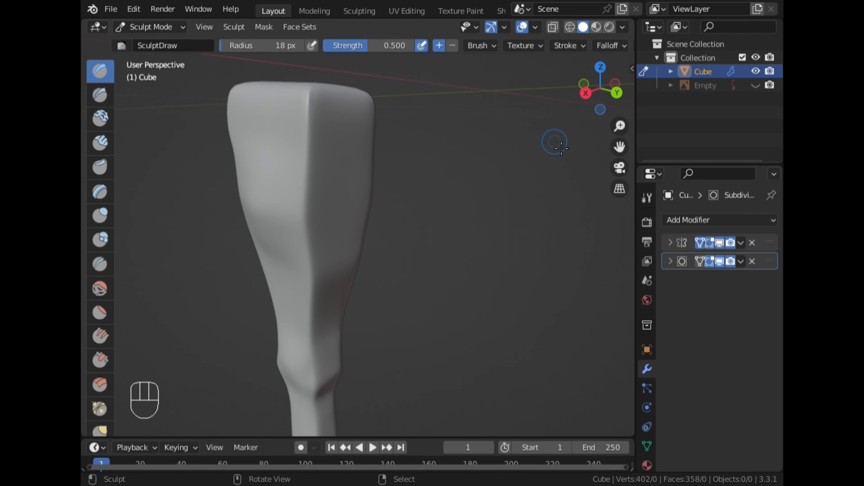
pyautogui.moveTo(619, 147); pyautogui.dragTo(640, 51)
pyautogui.scroll(2, 457, 233)
pyautogui.moveTo(387, 214); pyautogui.dragTo(388, 256, button='middle')
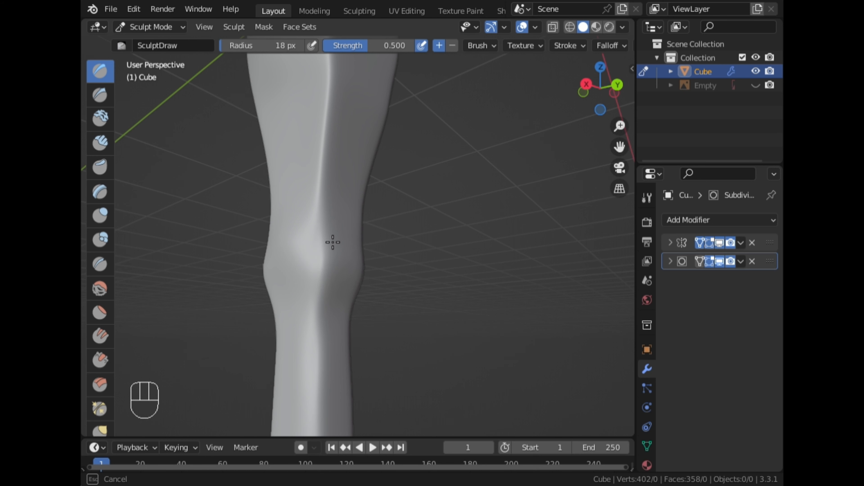
pyautogui.moveTo(336, 277); pyautogui.dragTo(361, 305, button='middle')
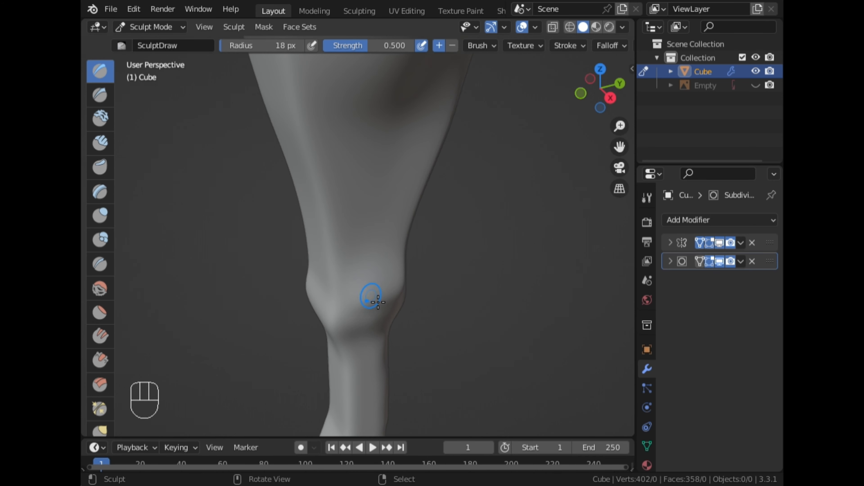
# Build up volume on the outer and rear sides of the fetlock with the Draw brush
pyautogui.click(610, 98)
pyautogui.keyDown('shift'); pyautogui.moveTo(478, 385); pyautogui.dragTo(507, 243, button='middle'); pyautogui.keyUp('shift')
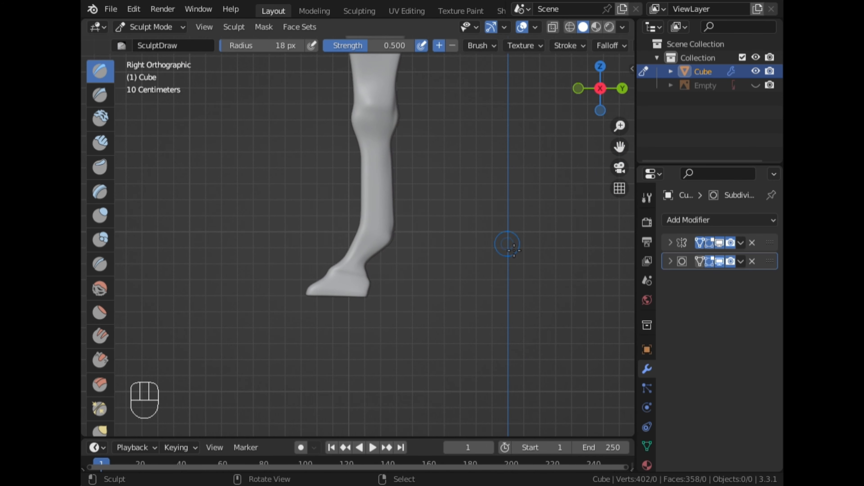
pyautogui.scroll(4, 508, 243)
pyautogui.moveTo(374, 279); pyautogui.dragTo(421, 287, button='middle')
pyautogui.moveTo(389, 333); pyautogui.dragTo(381, 333, button='middle')
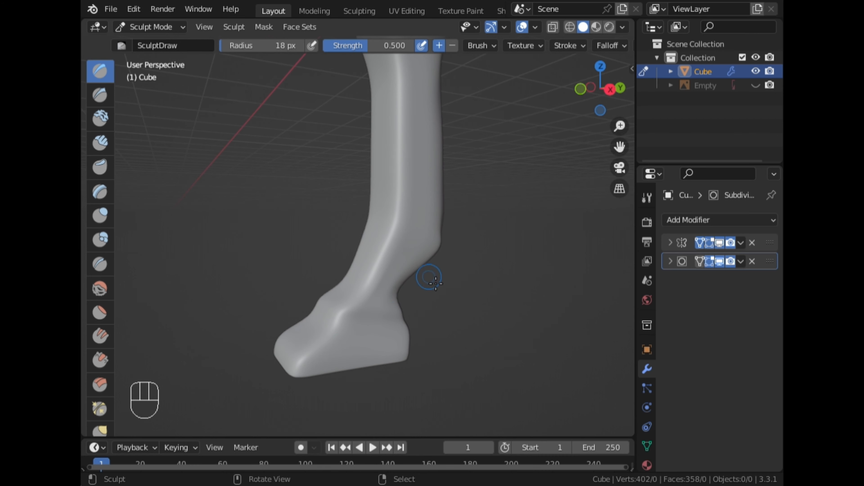
pyautogui.moveTo(383, 264)
pyautogui.mouseDown(button='middle')
pyautogui.moveTo(436, 256)
pyautogui.moveTo(423, 241)
pyautogui.moveTo(425, 257)
pyautogui.mouseUp(button='middle')
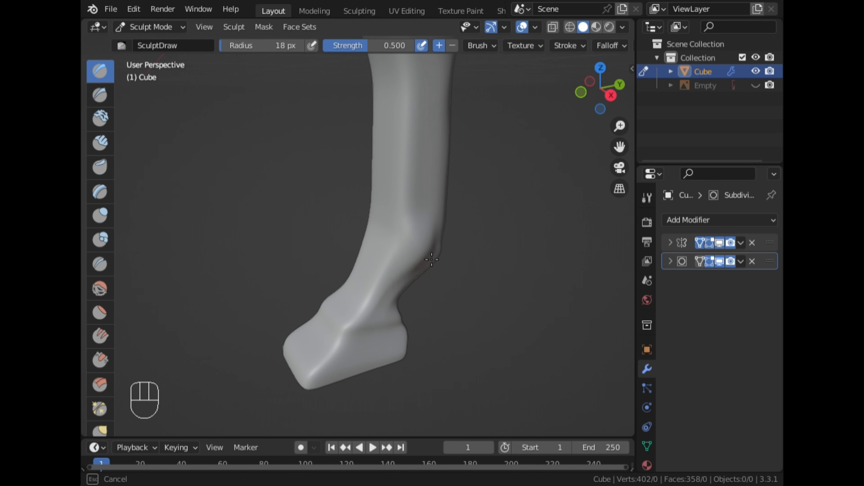
pyautogui.moveTo(431, 259)
pyautogui.mouseDown(button='middle')
pyautogui.moveTo(366, 271)
pyautogui.moveTo(388, 333)
pyautogui.mouseUp(button='middle')
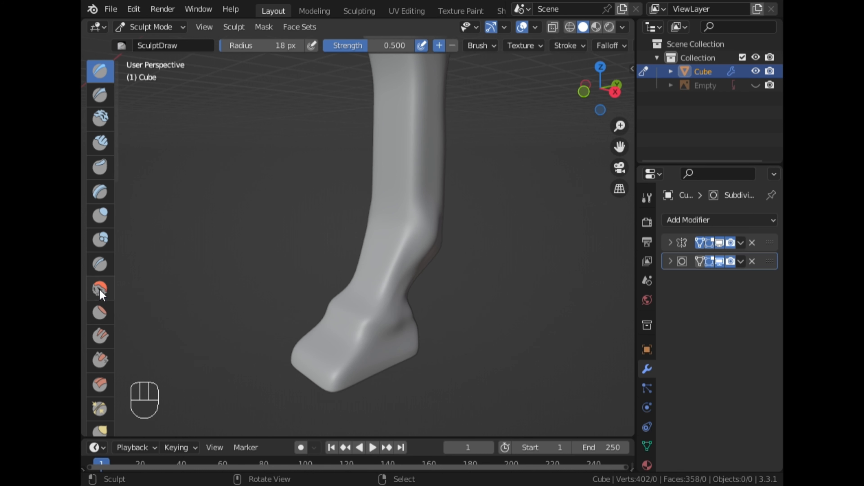
# Switch to the Smooth brush and soften the side bulges of the knee and upper leg from the front view
pyautogui.moveTo(420, 204); pyautogui.dragTo(570, 299, button='middle')
pyautogui.click(598, 98)
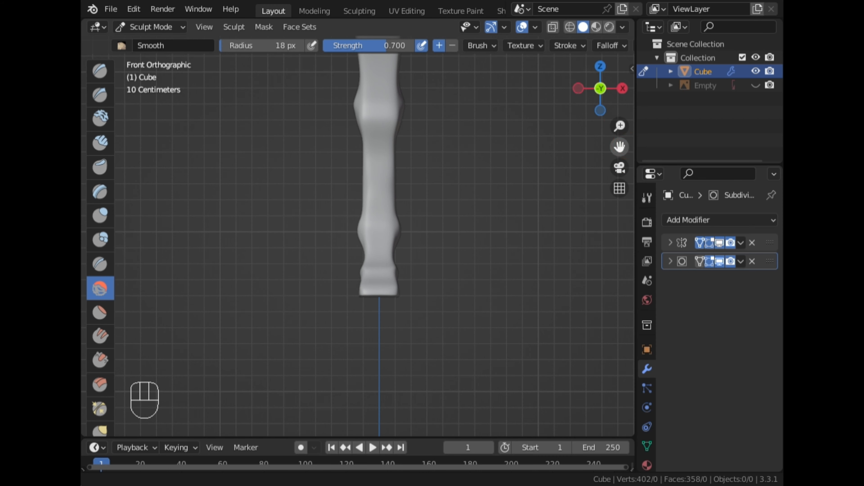
pyautogui.moveTo(620, 147); pyautogui.dragTo(607, 280)
pyautogui.scroll(3, 402, 218)
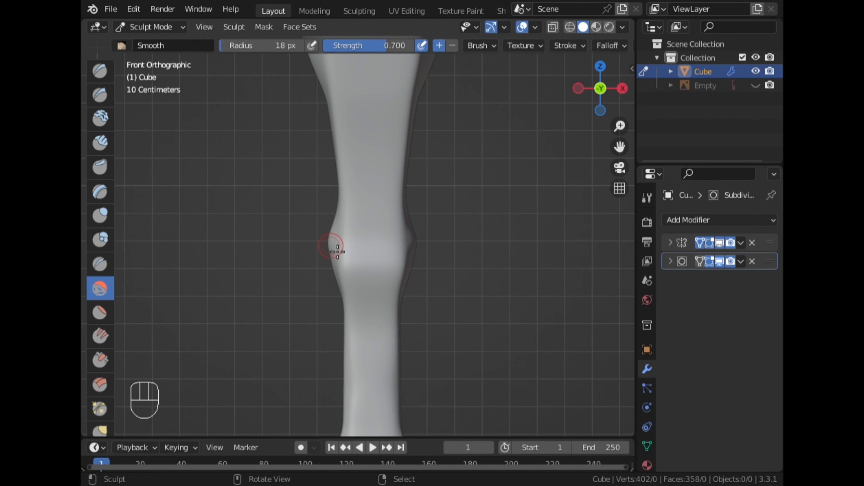
pyautogui.moveTo(338, 241); pyautogui.dragTo(338, 241)
pyautogui.scroll(-3, 327, 250)
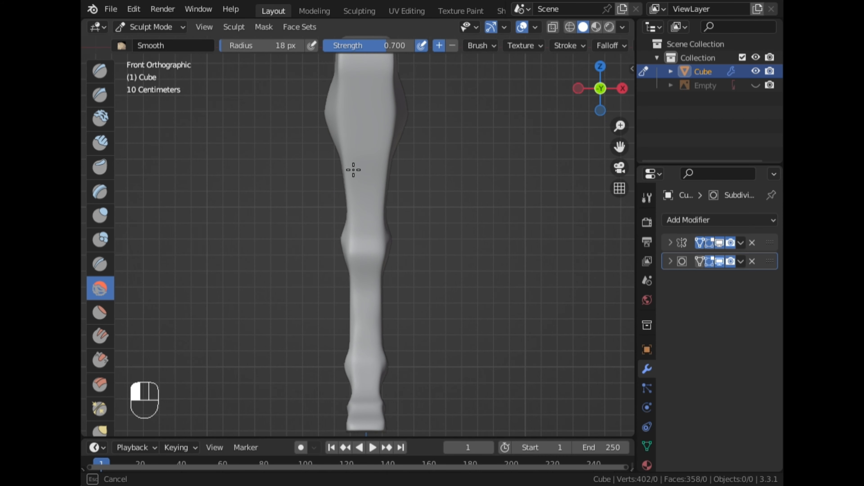
pyautogui.moveTo(334, 106); pyautogui.dragTo(334, 107)
pyautogui.scroll(-2, 344, 114)
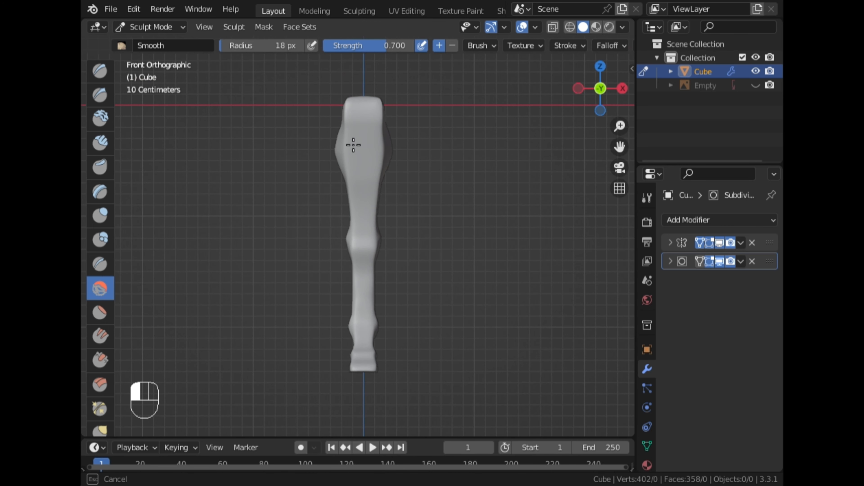
# Touch up the upper leg from behind with the Draw brush and return to the Smooth brush
pyautogui.moveTo(299, 170); pyautogui.dragTo(236, 234, button='middle')
pyautogui.click(100, 70)
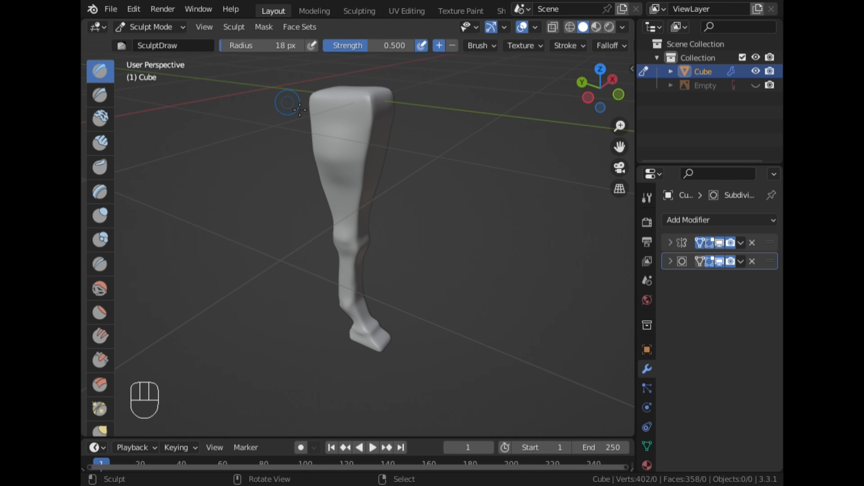
pyautogui.moveTo(377, 130); pyautogui.dragTo(350, 105, button='middle')
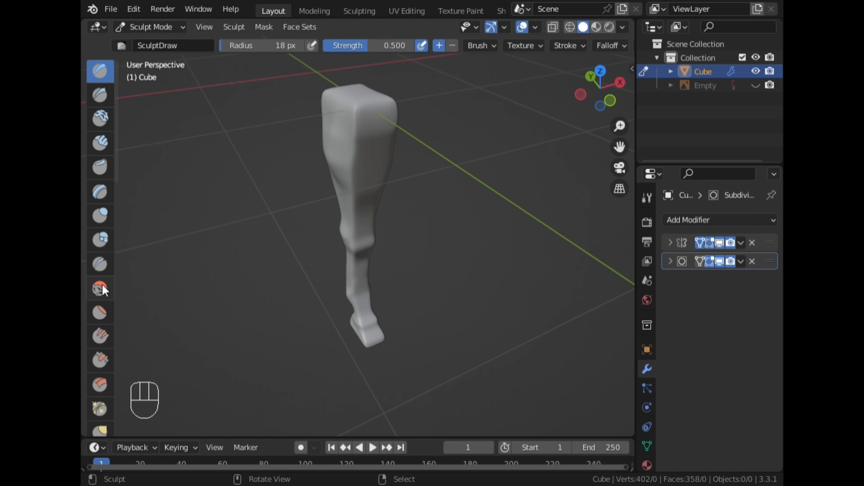
pyautogui.hotkey('shift', 's')
pyautogui.moveTo(364, 172); pyautogui.dragTo(361, 159, button='middle')
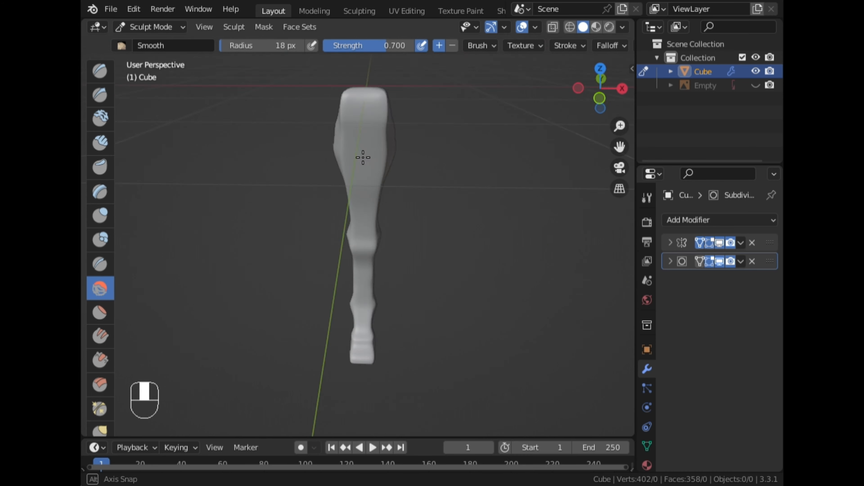
pyautogui.click(600, 89)
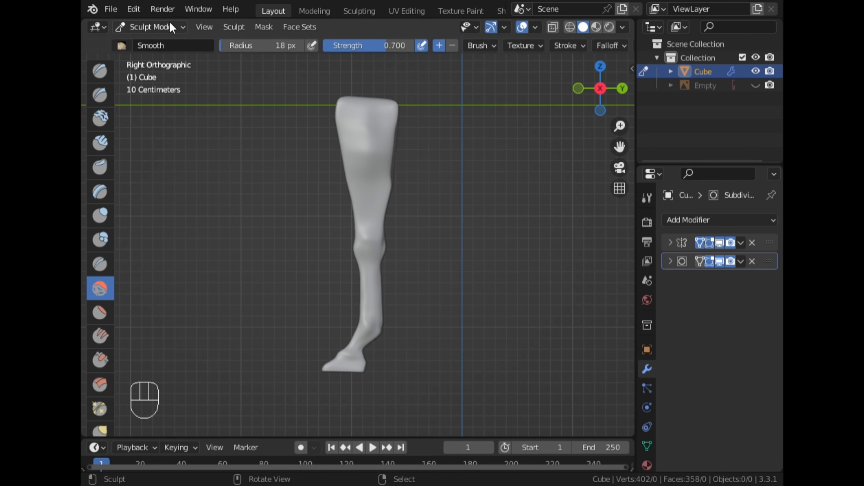
# Switch to Object Mode, return to the right side view and save the Horse.blend file
pyautogui.click(152, 27)
pyautogui.click(146, 42)
pyautogui.click(467, 177)
pyautogui.moveTo(466, 178)
pyautogui.mouseDown(button='middle')
pyautogui.moveTo(390, 201)
pyautogui.moveTo(420, 212)
pyautogui.moveTo(247, 186)
pyautogui.moveTo(552, 208)
pyautogui.mouseUp(button='middle')
pyautogui.click(622, 93)
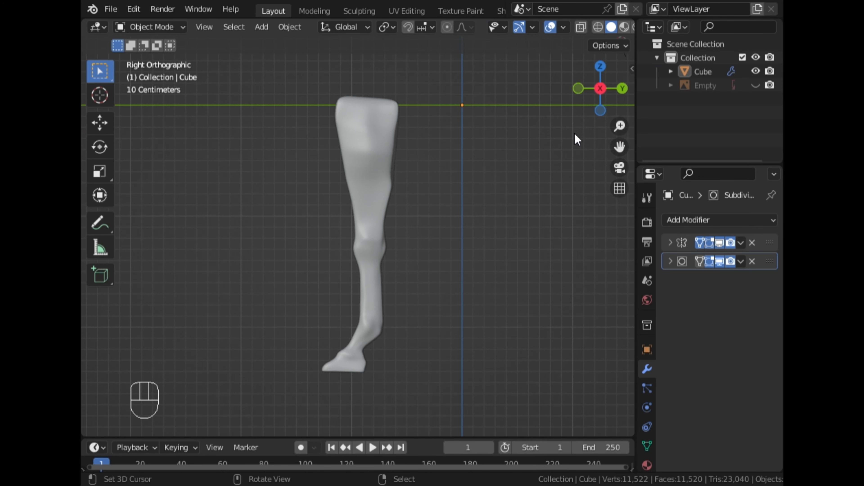
pyautogui.hotkey('ctrl', 's')
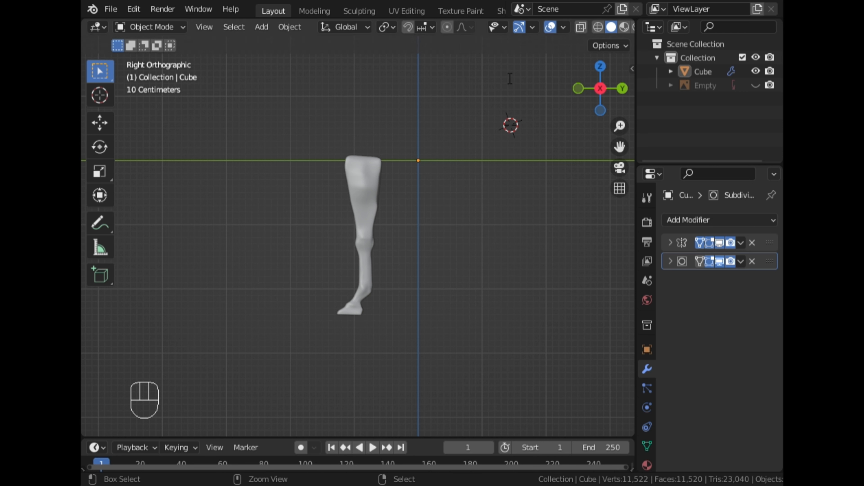
pyautogui.hotkey('ctrl', 's')
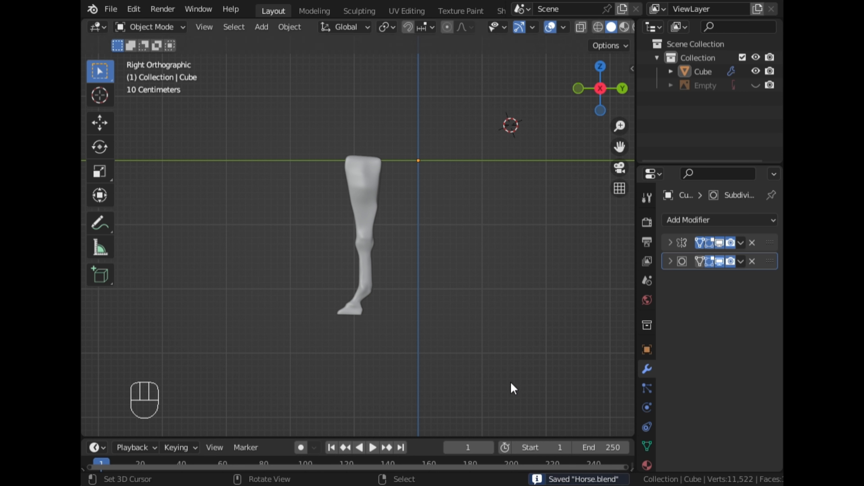
# Show the horse reference image again, select the leg and switch it to Sculpt Mode
pyautogui.click(756, 85)
pyautogui.scroll(1, 285, 224)
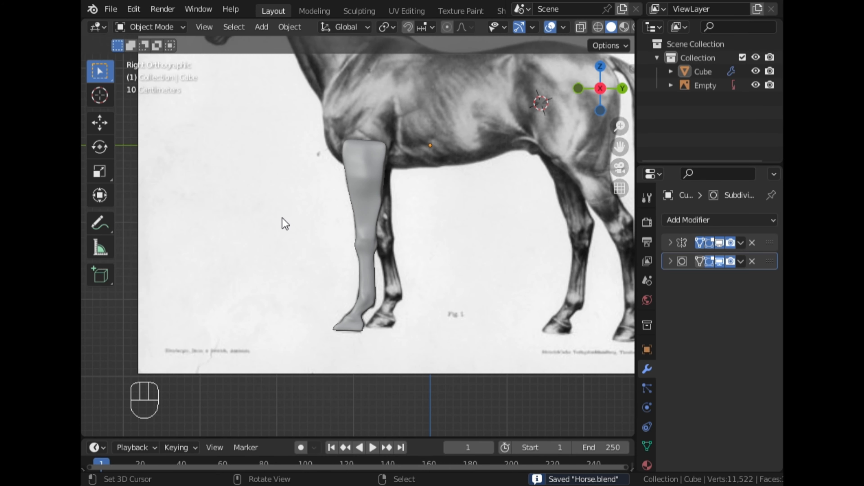
pyautogui.moveTo(285, 224)
pyautogui.mouseDown(button='middle')
pyautogui.moveTo(399, 241)
pyautogui.moveTo(202, 251)
pyautogui.moveTo(331, 260)
pyautogui.moveTo(374, 252)
pyautogui.moveTo(379, 184)
pyautogui.mouseUp(button='middle')
pyautogui.click(381, 164)
pyautogui.hotkey('ctrl', 'Tab')
pyautogui.click(386, 250)
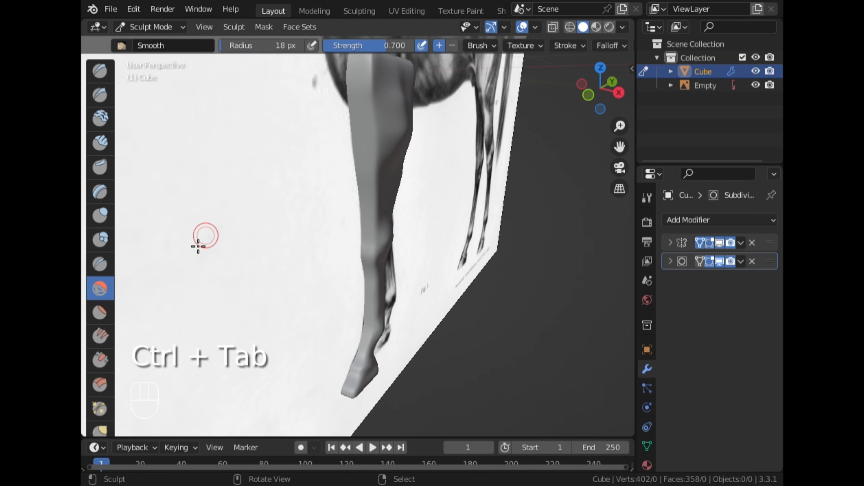
# Smooth the front outer edge of the upper leg down toward the knee
pyautogui.moveTo(418, 117)
pyautogui.mouseDown(button='middle')
pyautogui.moveTo(396, 106)
pyautogui.moveTo(372, 147)
pyautogui.mouseUp(button='middle')
pyautogui.moveTo(379, 208)
pyautogui.mouseDown(button='middle')
pyautogui.moveTo(457, 138)
pyautogui.moveTo(385, 160)
pyautogui.moveTo(384, 148)
pyautogui.mouseUp(button='middle')
pyautogui.scroll(4, 384, 148)
pyautogui.moveTo(384, 147); pyautogui.dragTo(391, 217)
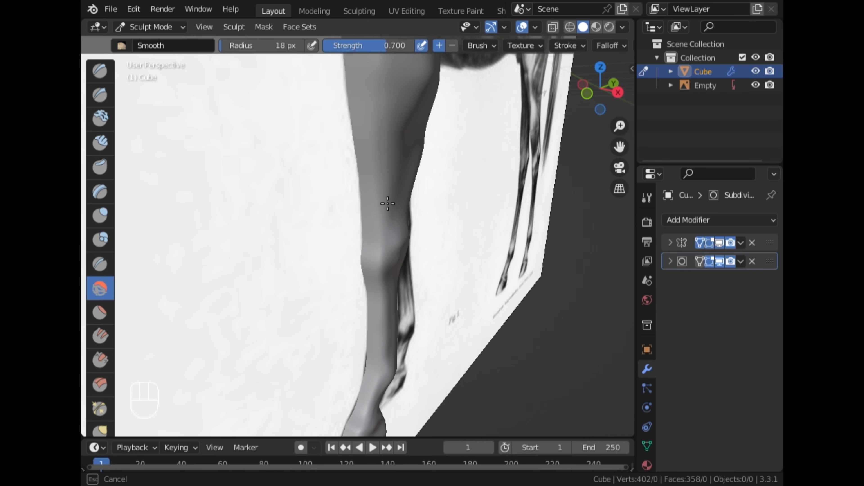
pyautogui.moveTo(388, 204)
pyautogui.mouseDown(button='middle')
pyautogui.moveTo(322, 205)
pyautogui.moveTo(357, 208)
pyautogui.moveTo(383, 85)
pyautogui.mouseUp(button='middle')
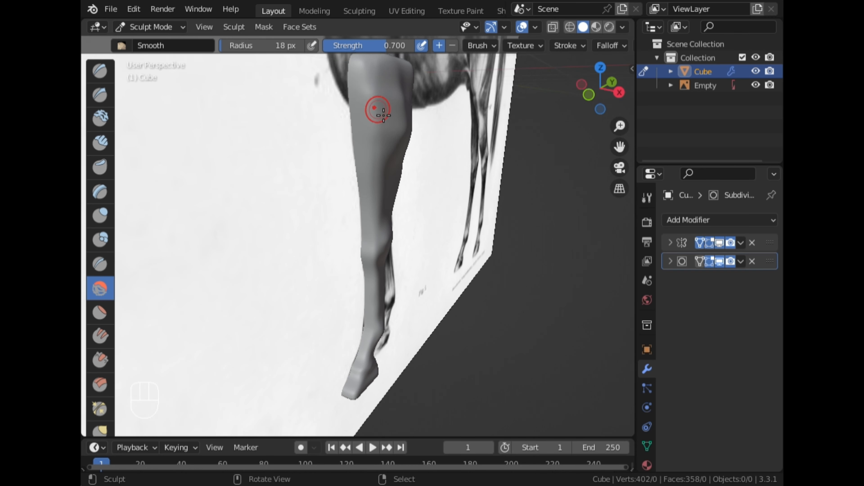
pyautogui.moveTo(384, 115); pyautogui.dragTo(388, 169)
pyautogui.moveTo(372, 96); pyautogui.dragTo(374, 98, button='middle')
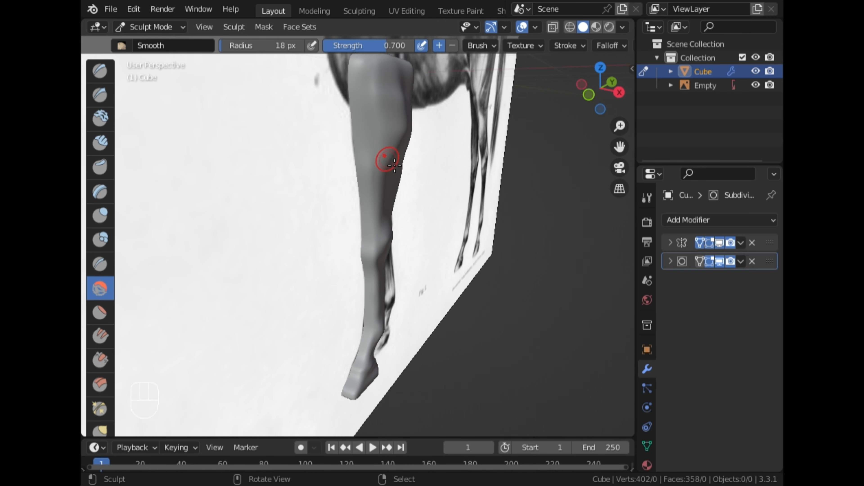
# Smooth the rear outer edge of the upper leg from its top end to just above the knee
pyautogui.moveTo(386, 164); pyautogui.dragTo(382, 122, button='middle')
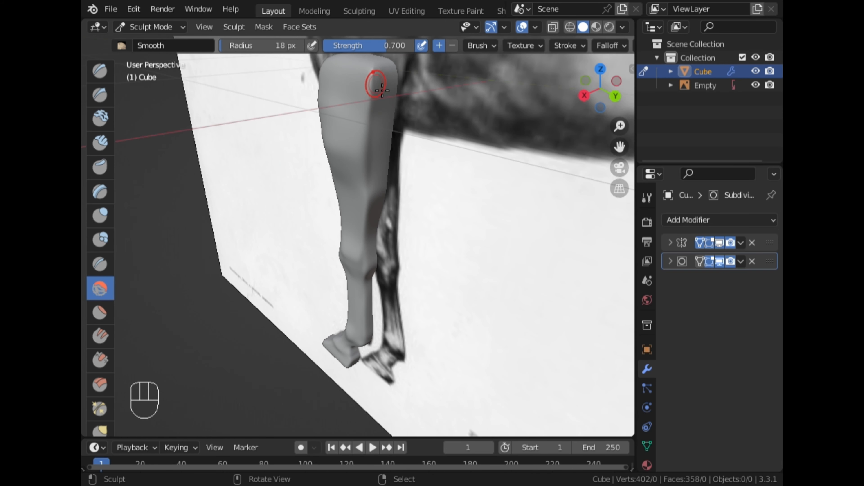
pyautogui.moveTo(382, 91)
pyautogui.mouseDown()
pyautogui.moveTo(371, 163)
pyautogui.moveTo(373, 129)
pyautogui.mouseUp()
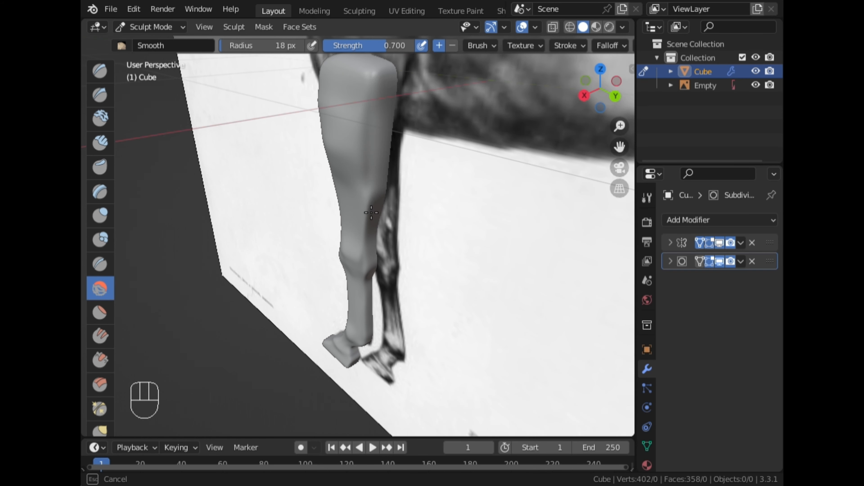
pyautogui.moveTo(371, 213); pyautogui.dragTo(366, 213)
pyautogui.moveTo(366, 213)
pyautogui.mouseDown(button='middle')
pyautogui.moveTo(332, 183)
pyautogui.moveTo(340, 175)
pyautogui.moveTo(466, 273)
pyautogui.mouseUp(button='middle')
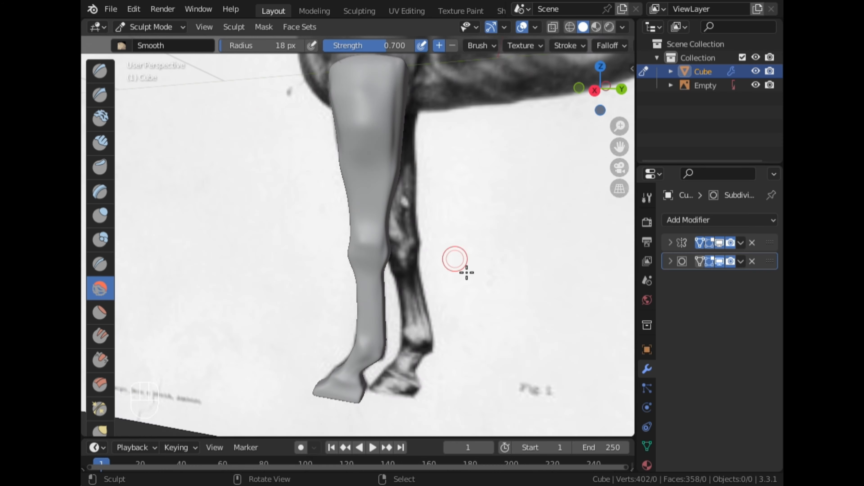
# Smooth the rear outer edge of the lower leg from below the knee down to the fetlock
pyautogui.moveTo(619, 147); pyautogui.dragTo(624, 62)
pyautogui.scroll(2, 457, 232)
pyautogui.moveTo(457, 232); pyautogui.dragTo(383, 240, button='middle')
pyautogui.scroll(1, 383, 239)
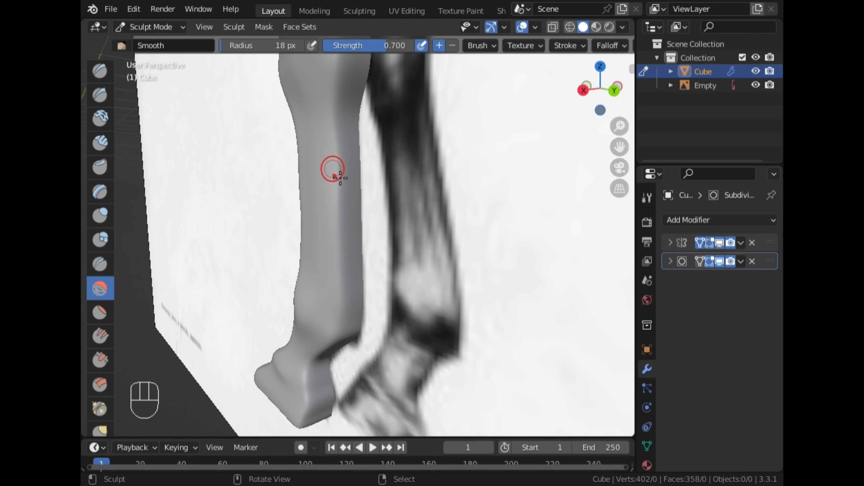
pyautogui.moveTo(340, 177); pyautogui.dragTo(345, 283)
pyautogui.moveTo(352, 330); pyautogui.dragTo(353, 332)
pyautogui.moveTo(353, 332)
pyautogui.mouseDown(button='middle')
pyautogui.moveTo(283, 274)
pyautogui.moveTo(473, 274)
pyautogui.moveTo(486, 265)
pyautogui.mouseUp(button='middle')
# Return to Object Mode and frame the top of the leg and the horse's shoulder in the right side view
pyautogui.hotkey('ctrl', 'Tab')
pyautogui.scroll(-3, 359, 279)
pyautogui.click(619, 92)
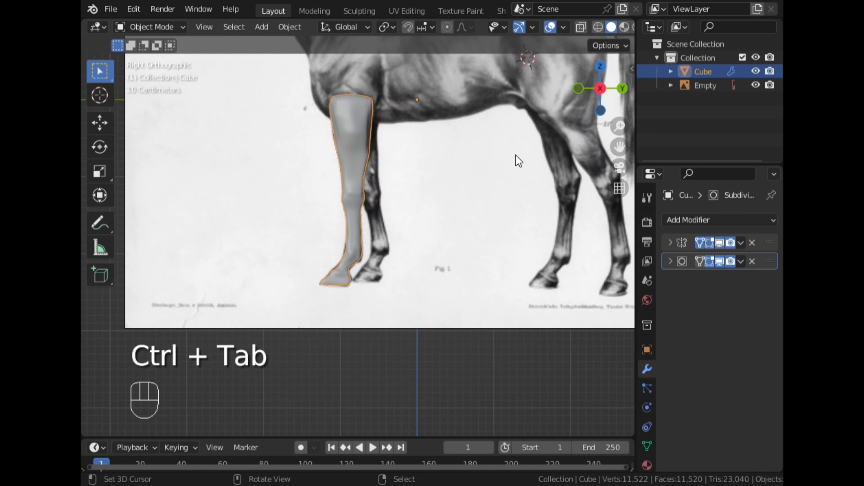
pyautogui.scroll(-2, 517, 155)
pyautogui.scroll(1, 518, 156)
pyautogui.moveTo(618, 148); pyautogui.dragTo(630, 266)
pyautogui.scroll(3, 454, 159)
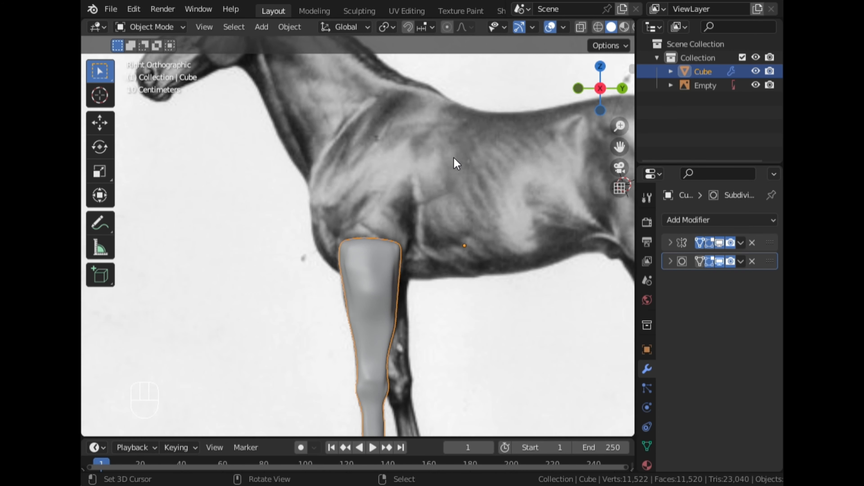
pyautogui.scroll(-2, 468, 135)
pyautogui.scroll(2, 470, 139)
# In Edit Mode, select the edge loop just below the leg's top end and scale it up slightly
pyautogui.press('Tab')
pyautogui.scroll(1, 546, 147)
pyautogui.scroll(3, 391, 187)
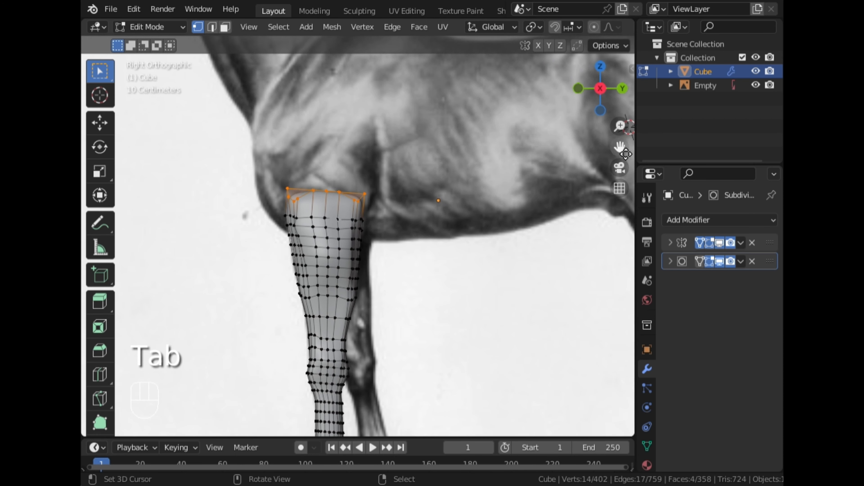
pyautogui.click(364, 207)
pyautogui.keyDown('alt'); pyautogui.click(327, 210); pyautogui.keyUp('alt')
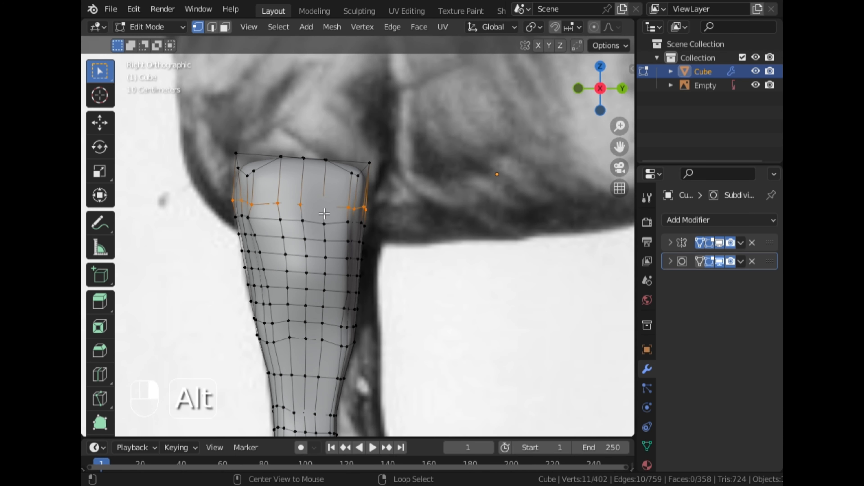
pyautogui.press('s')
pyautogui.click(435, 206)
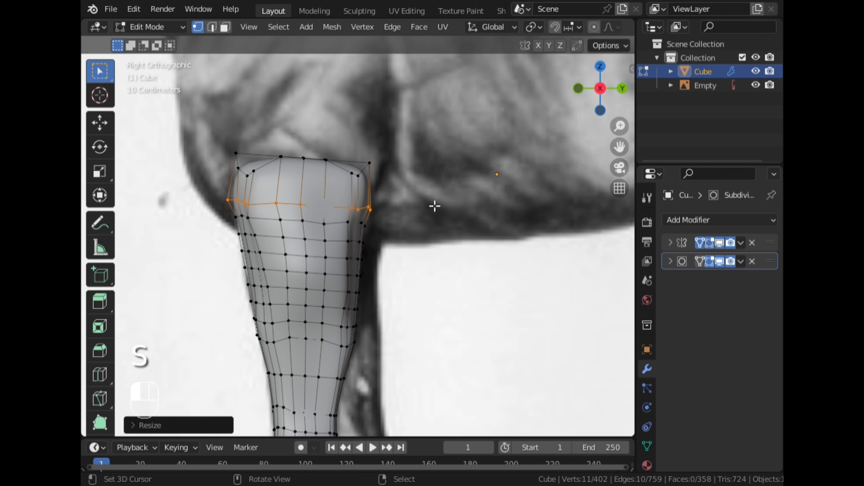
pyautogui.keyDown('alt'); pyautogui.click(328, 167); pyautogui.keyUp('alt')
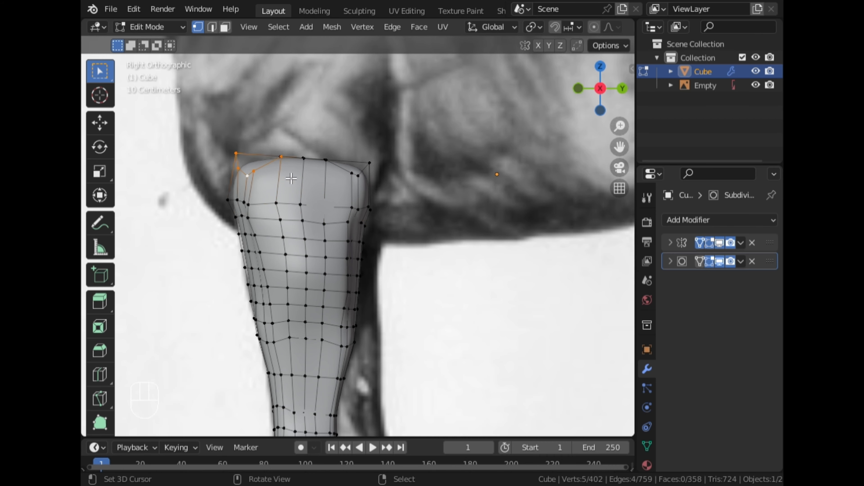
pyautogui.keyDown('alt'); pyautogui.keyDown('shift'); pyautogui.rightClick(305, 164); pyautogui.keyUp('shift'); pyautogui.keyUp('alt')
pyautogui.moveTo(310, 161); pyautogui.dragTo(361, 212, button='middle')
pyautogui.scroll(3, 346, 202)
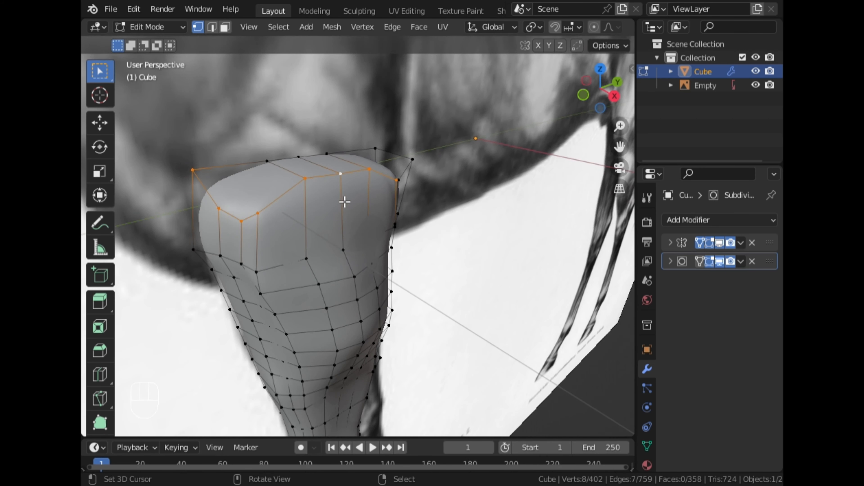
# Turn on X-ray in the right side view, select all the leg's top vertices and flatten them by scaling Z to 0
pyautogui.click(613, 96)
pyautogui.scroll(-6, 574, 32)
pyautogui.click(569, 27)
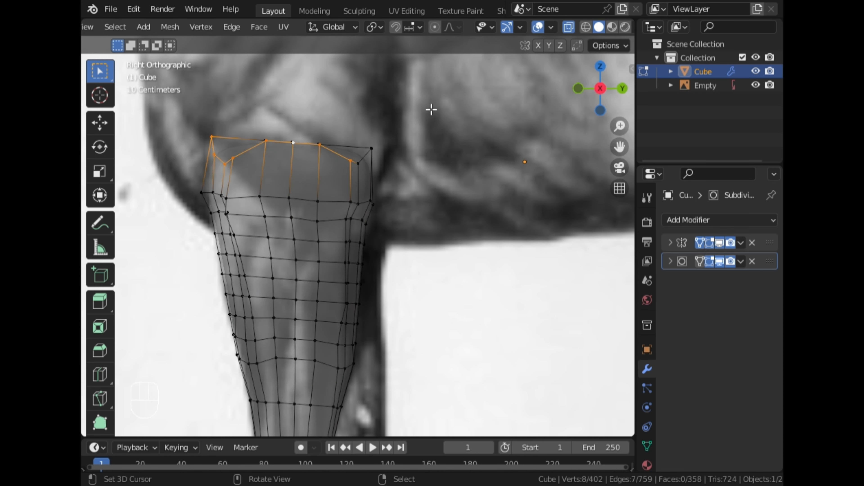
pyautogui.moveTo(402, 113); pyautogui.dragTo(270, 184)
pyautogui.press('s')
pyautogui.press('z')
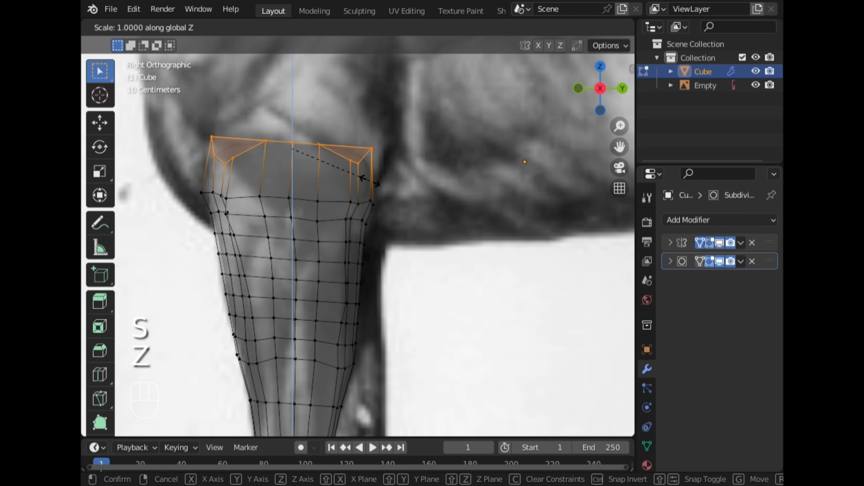
pyautogui.press('KP_0')
pyautogui.click(374, 185)
# Scale up the leg's flattened top slightly and move it a little down and toward the rear to match the reference
pyautogui.press('s')
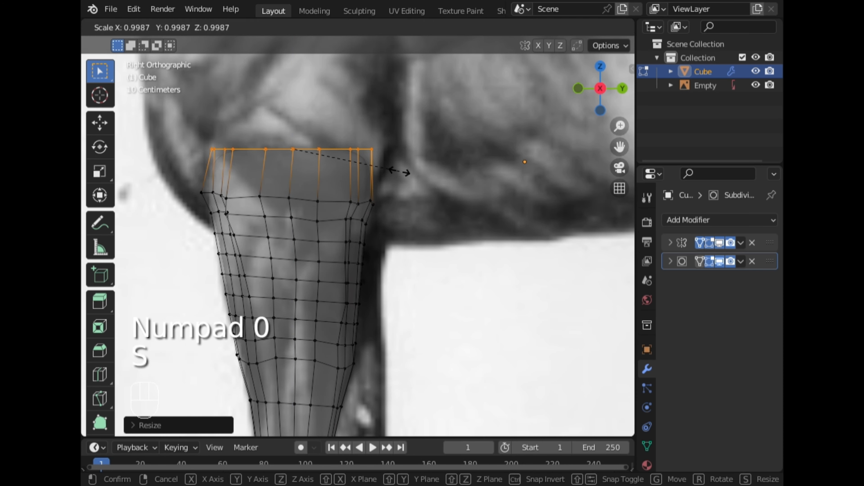
pyautogui.click(421, 180)
pyautogui.press('g')
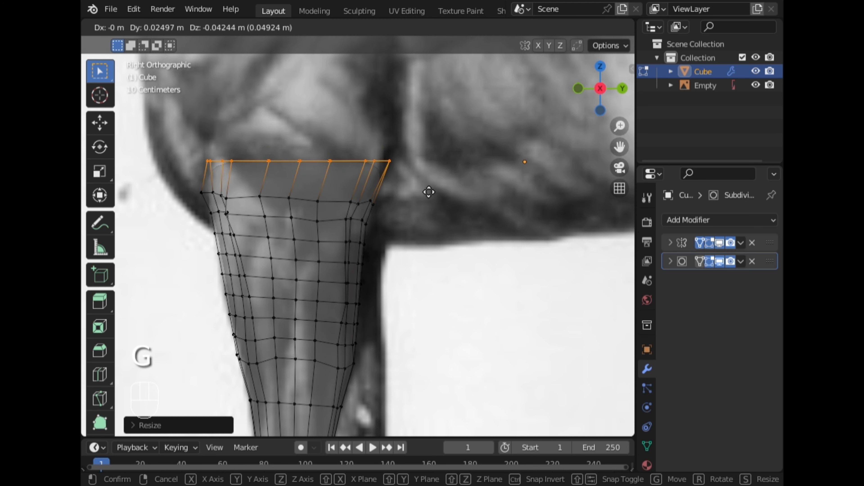
pyautogui.click(423, 191)
# In the right side view, extrude the leg's flat top upward about 0.2 m into the shoulder and scale the new end up slightly
pyautogui.scroll(1, 316, 205)
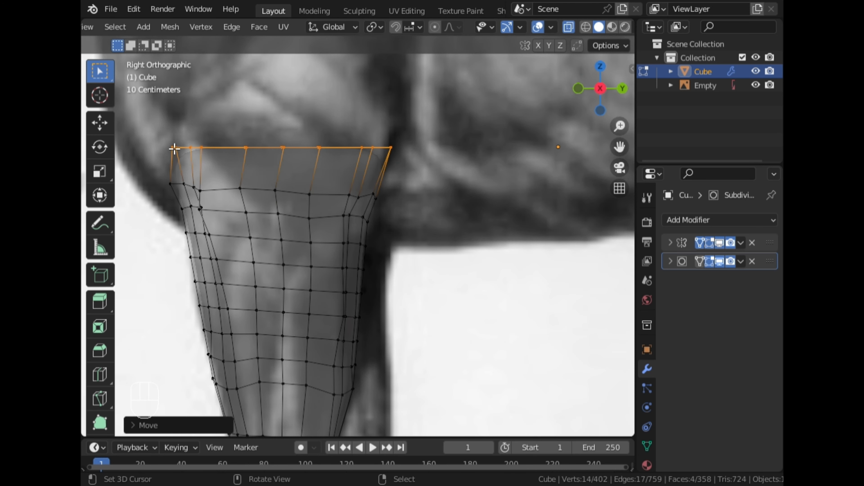
pyautogui.scroll(-1, 174, 149)
pyautogui.moveTo(622, 153); pyautogui.dragTo(653, 174)
pyautogui.scroll(-3, 462, 192)
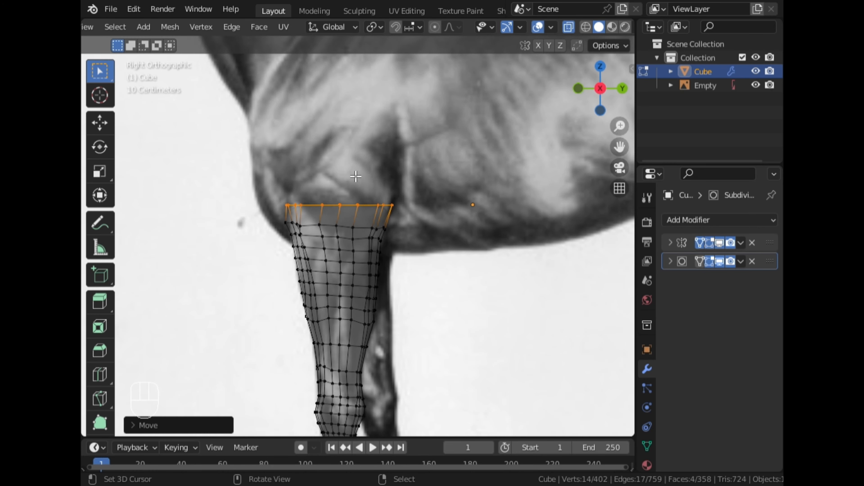
pyautogui.moveTo(356, 176); pyautogui.dragTo(566, 88, button='middle')
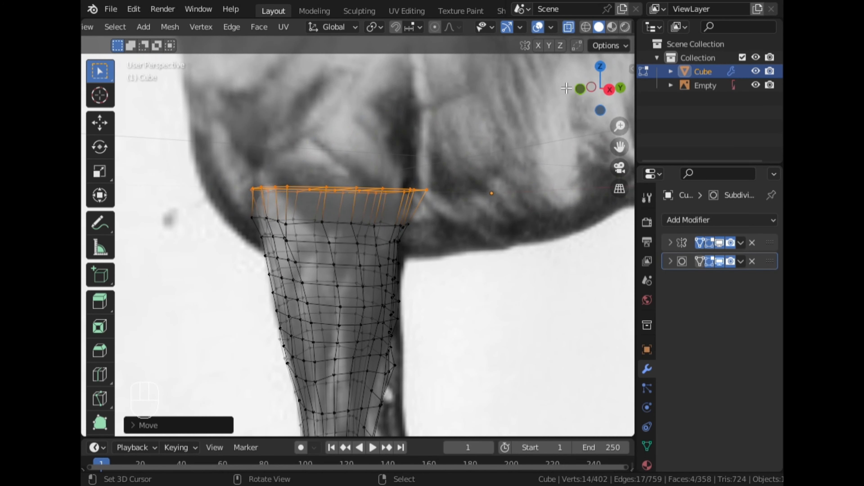
pyautogui.click(609, 89)
pyautogui.scroll(-3, 433, 195)
pyautogui.press('e')
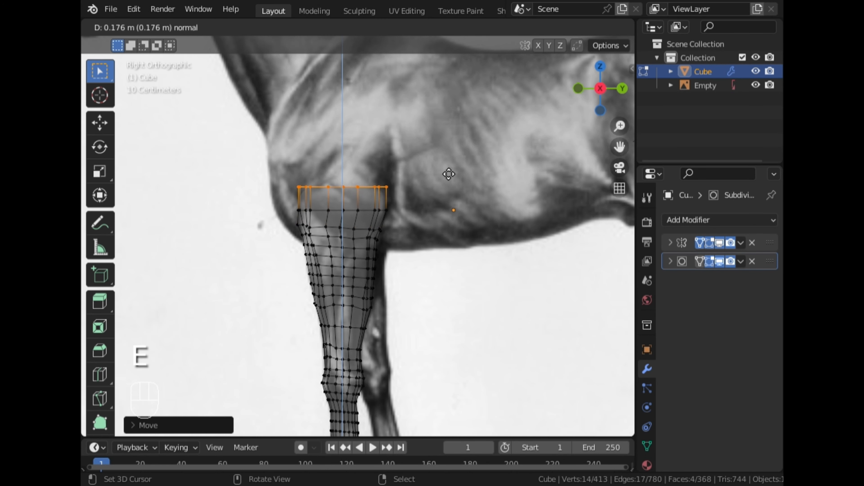
pyautogui.click(459, 174)
pyautogui.press('s')
pyautogui.click(475, 183)
pyautogui.press('g')
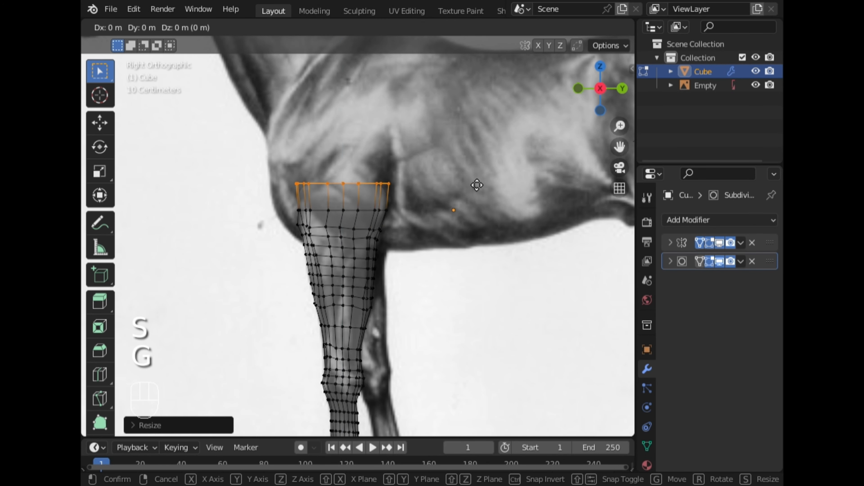
pyautogui.click(479, 184)
# View the leg and horse reference at an angle and switch the mesh to face selection
pyautogui.scroll(-5, 480, 184)
pyautogui.moveTo(479, 184); pyautogui.dragTo(438, 202, button='middle')
pyautogui.scroll(2, 438, 202)
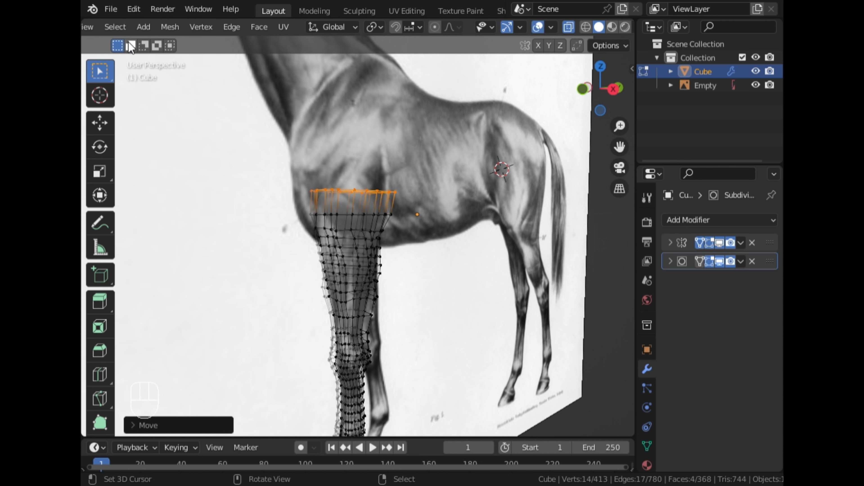
pyautogui.scroll(3, 138, 31)
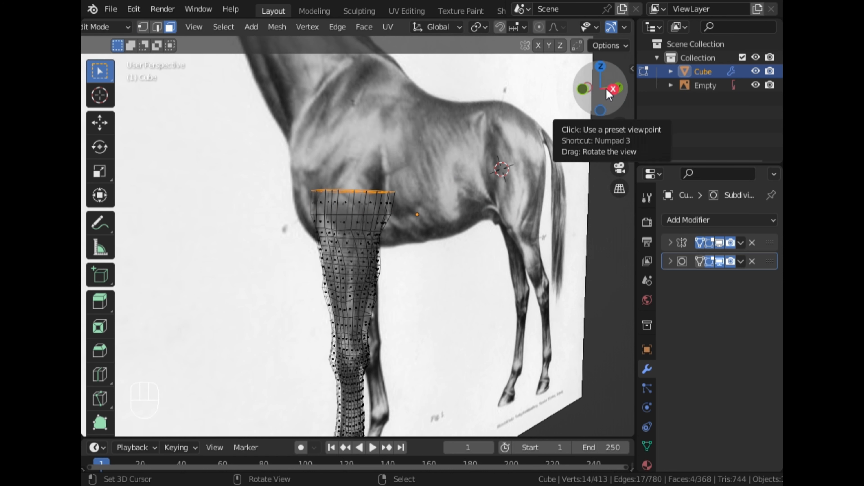